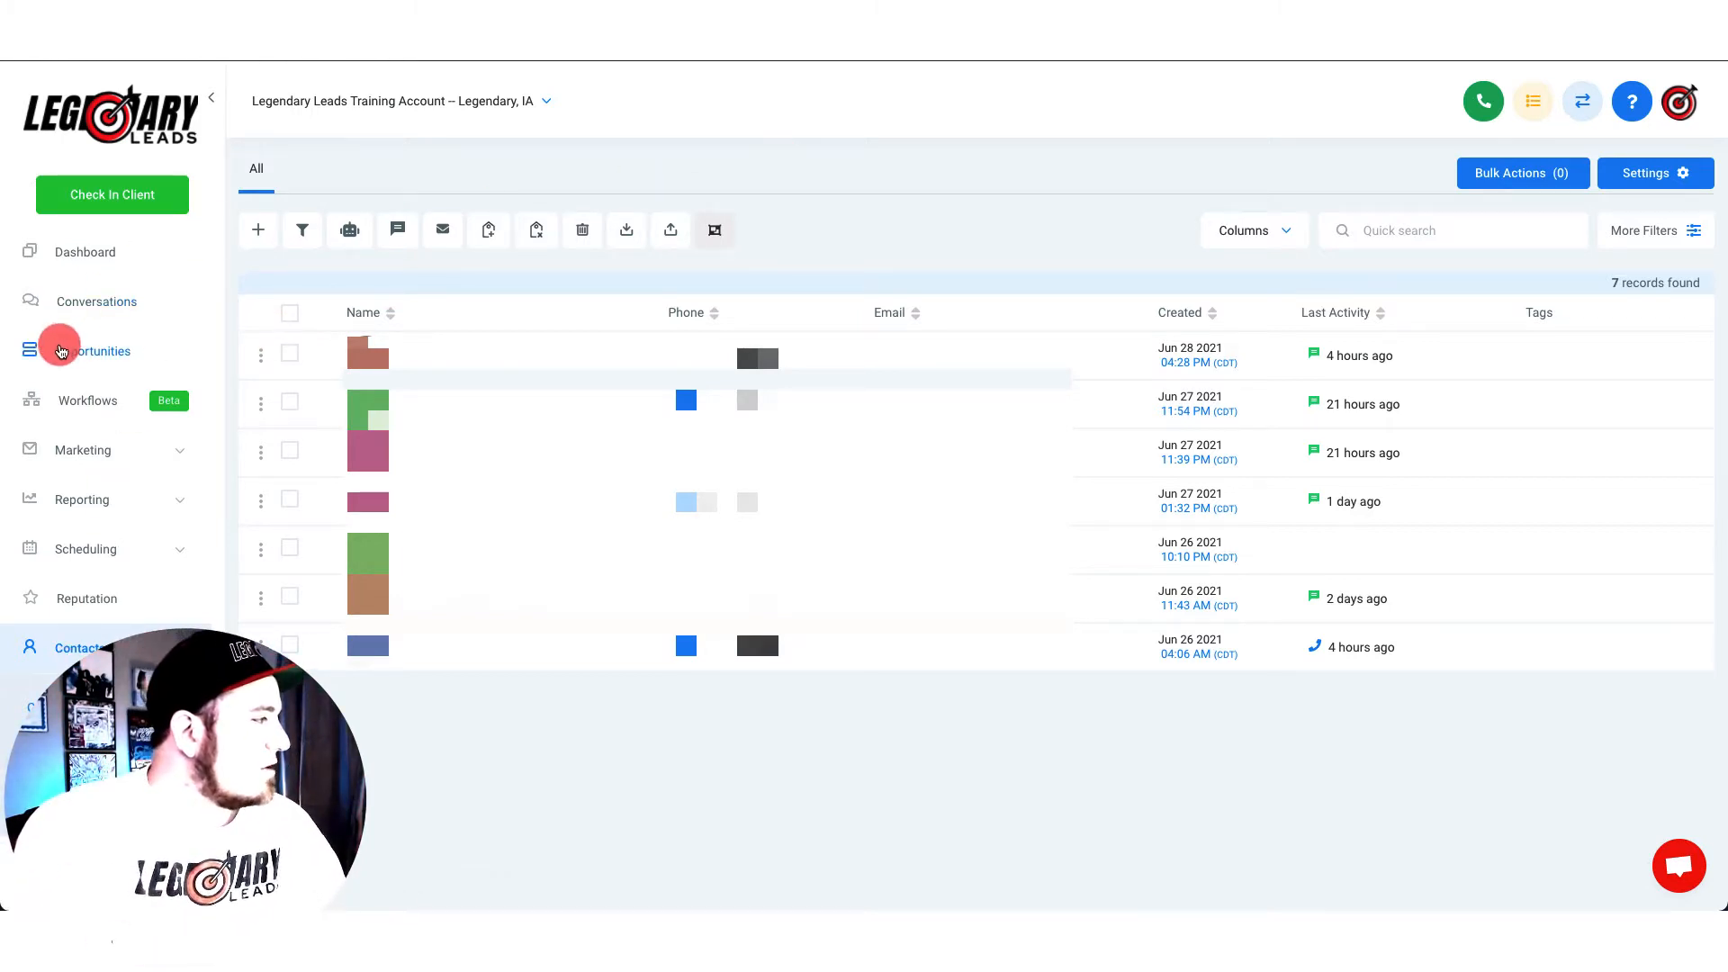
- Open the opportunities board to view the stages of the default pipeline
click(54, 351)
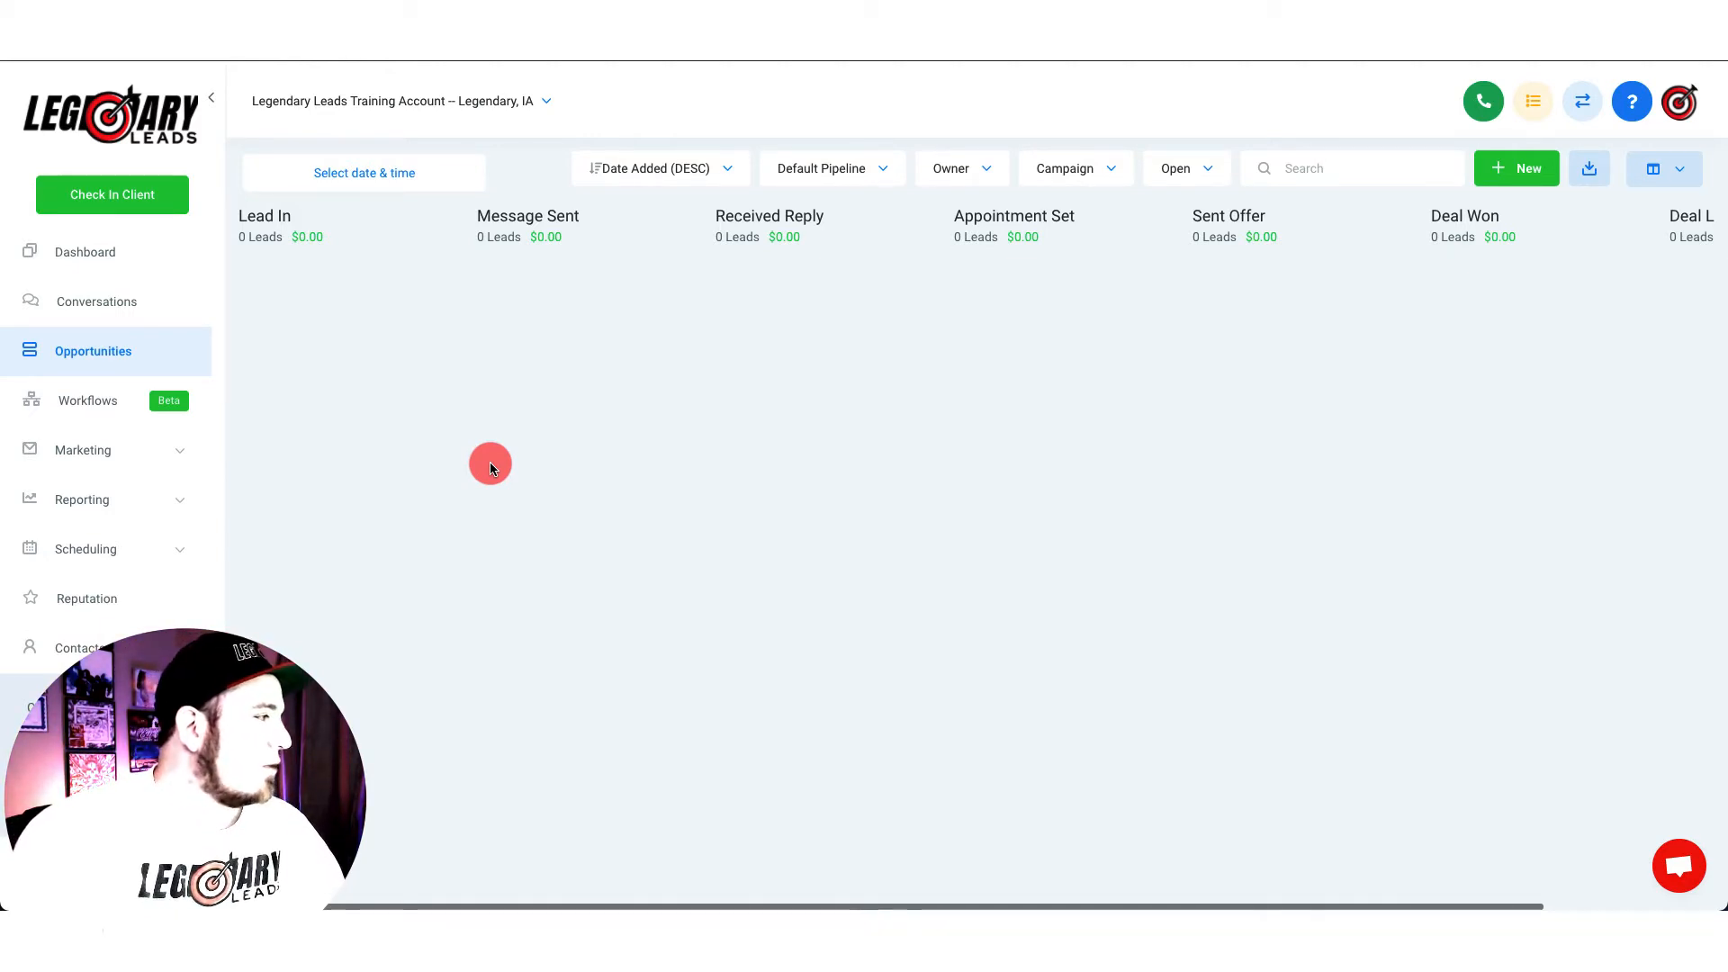
- Create a tag named "Contact Upload Demo" in the account's tag settings
scroll(135, 702, down, 3)
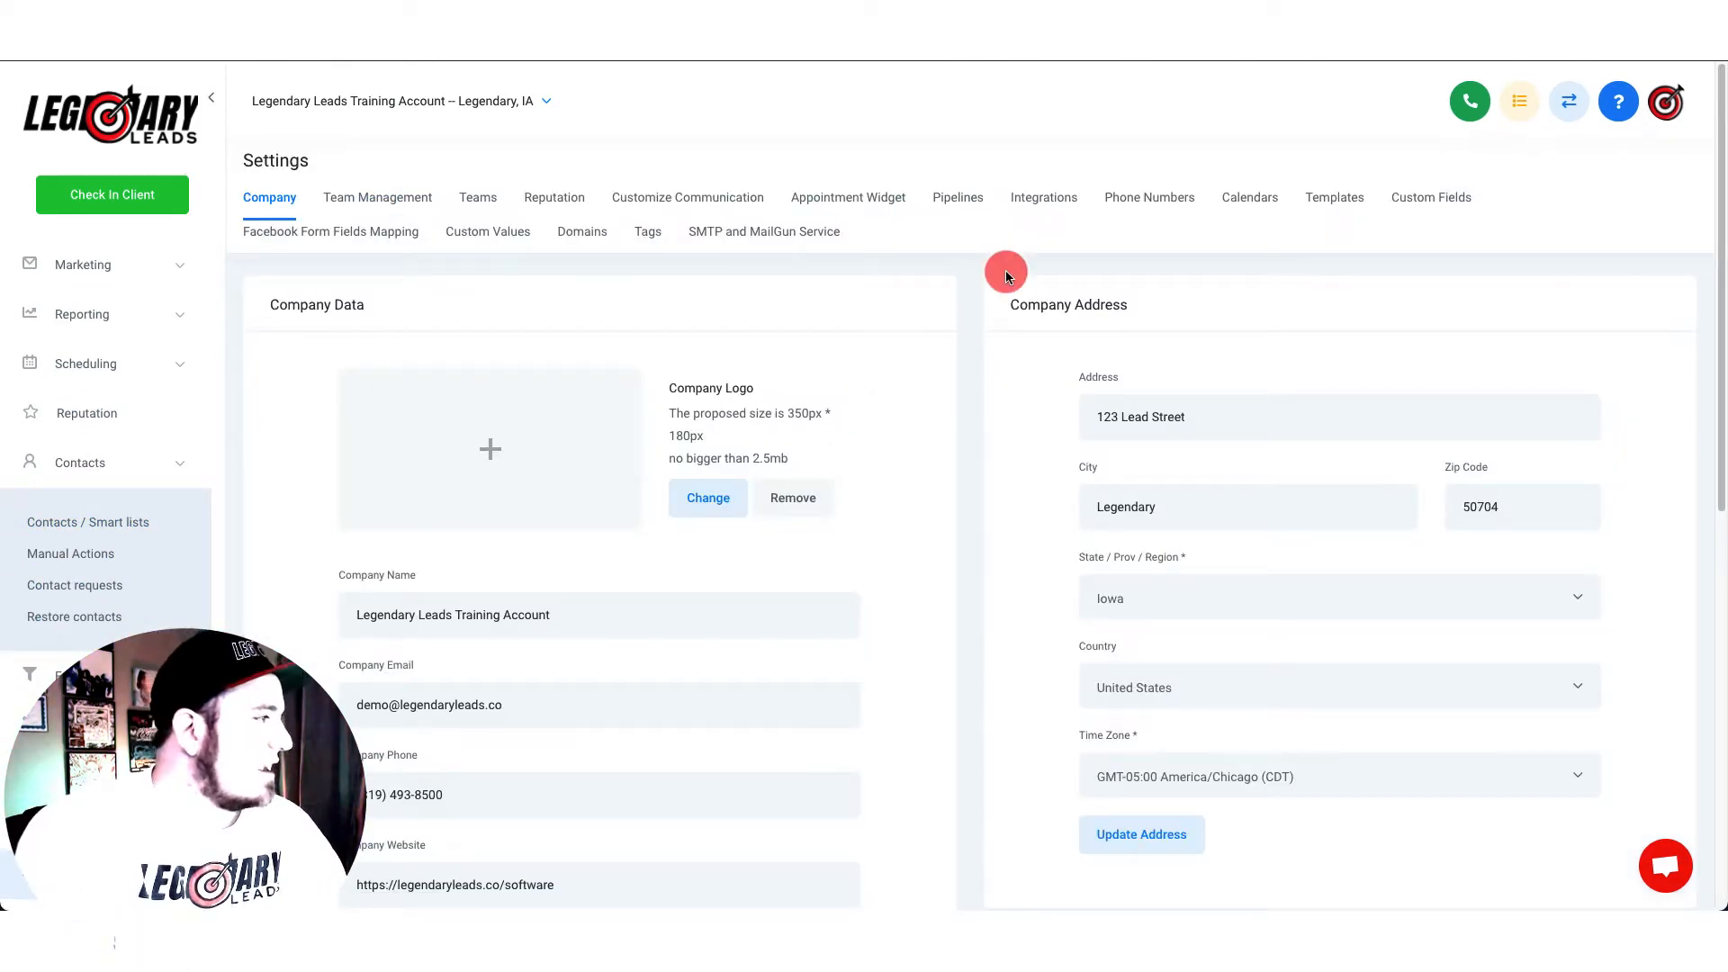
click(648, 231)
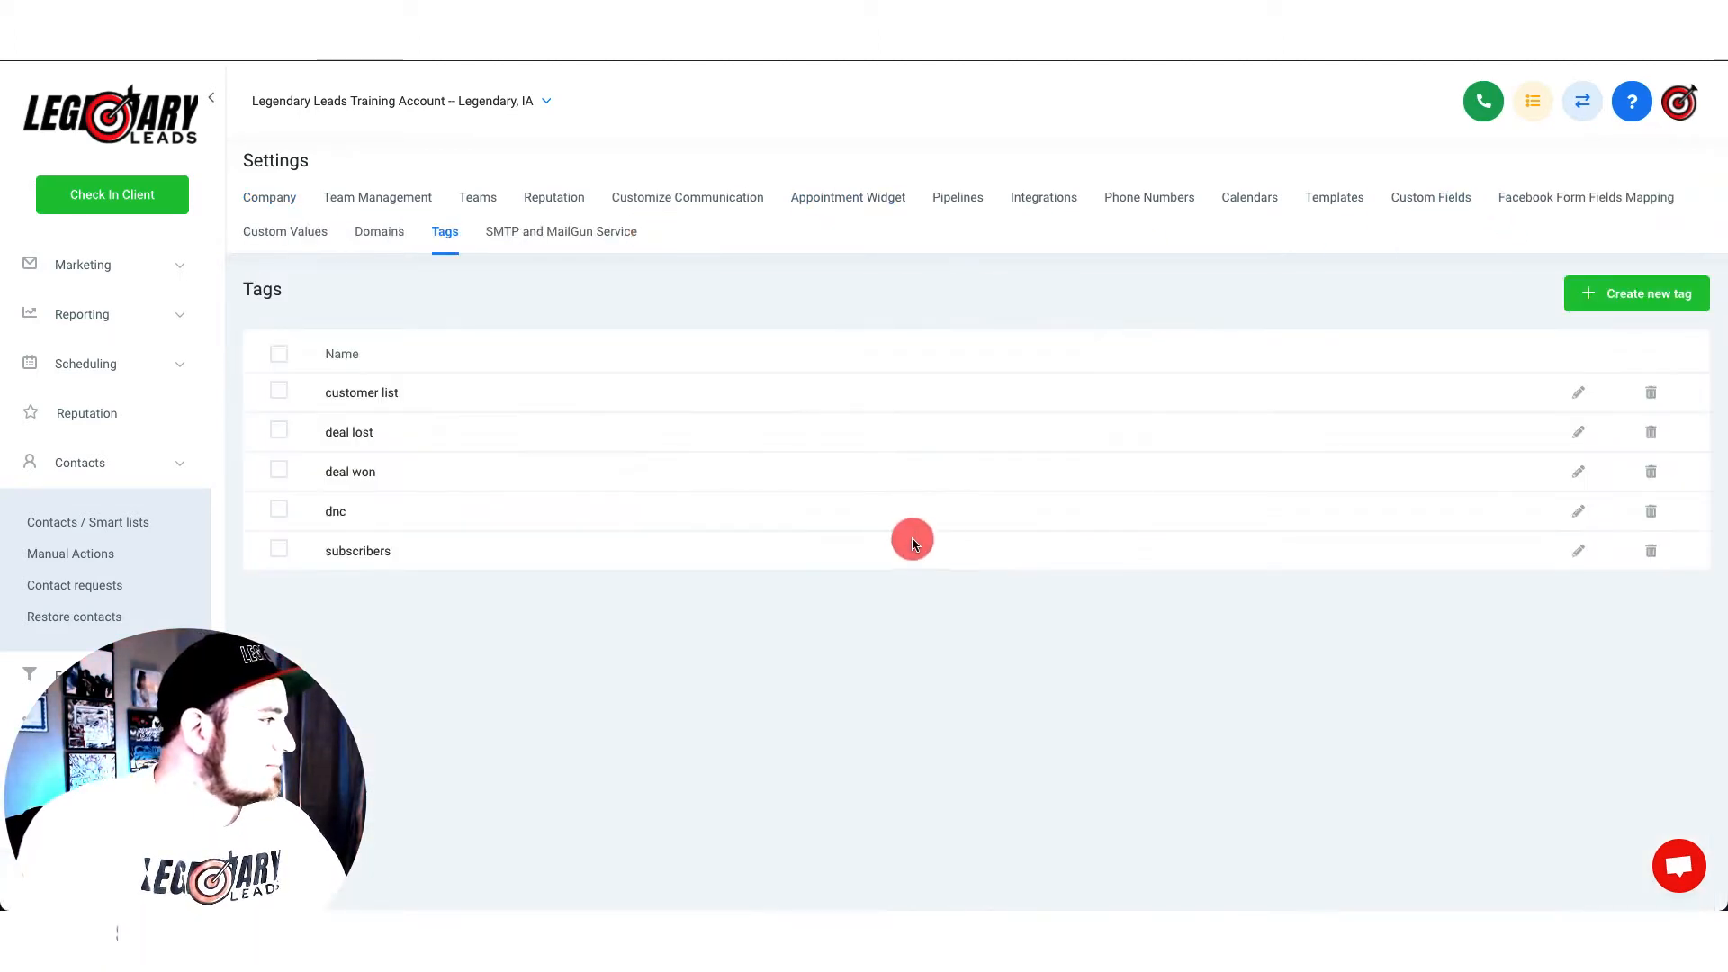
click(1639, 293)
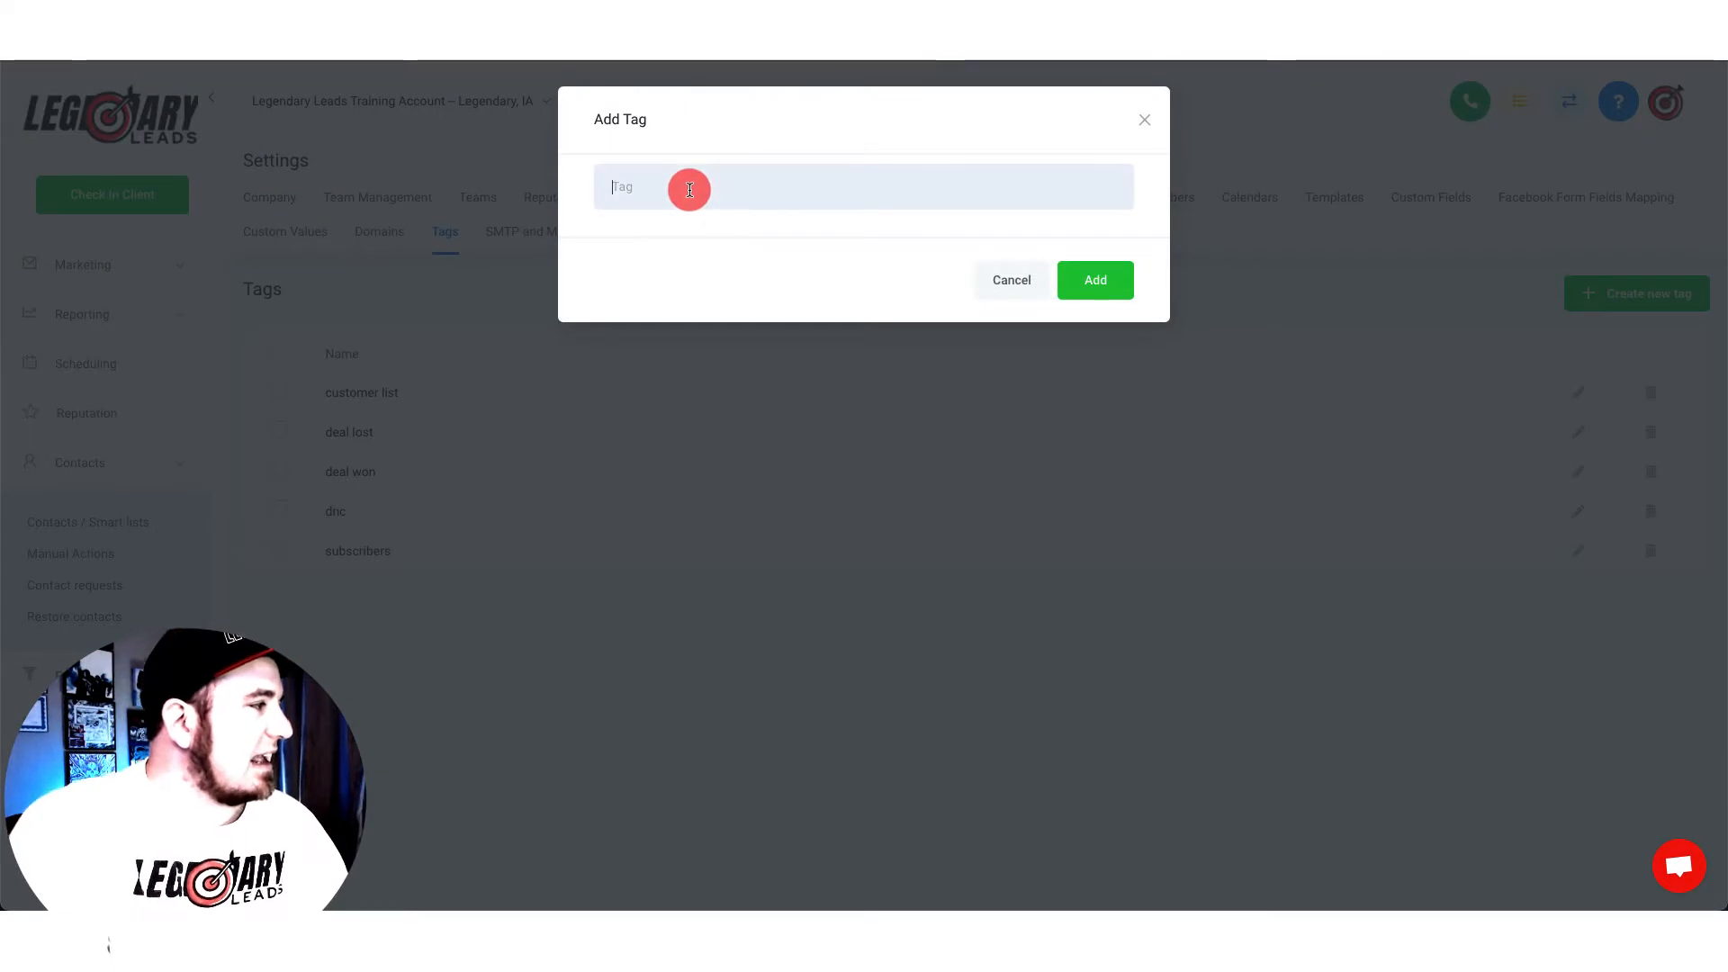
click(689, 189)
text(Contact Upload)
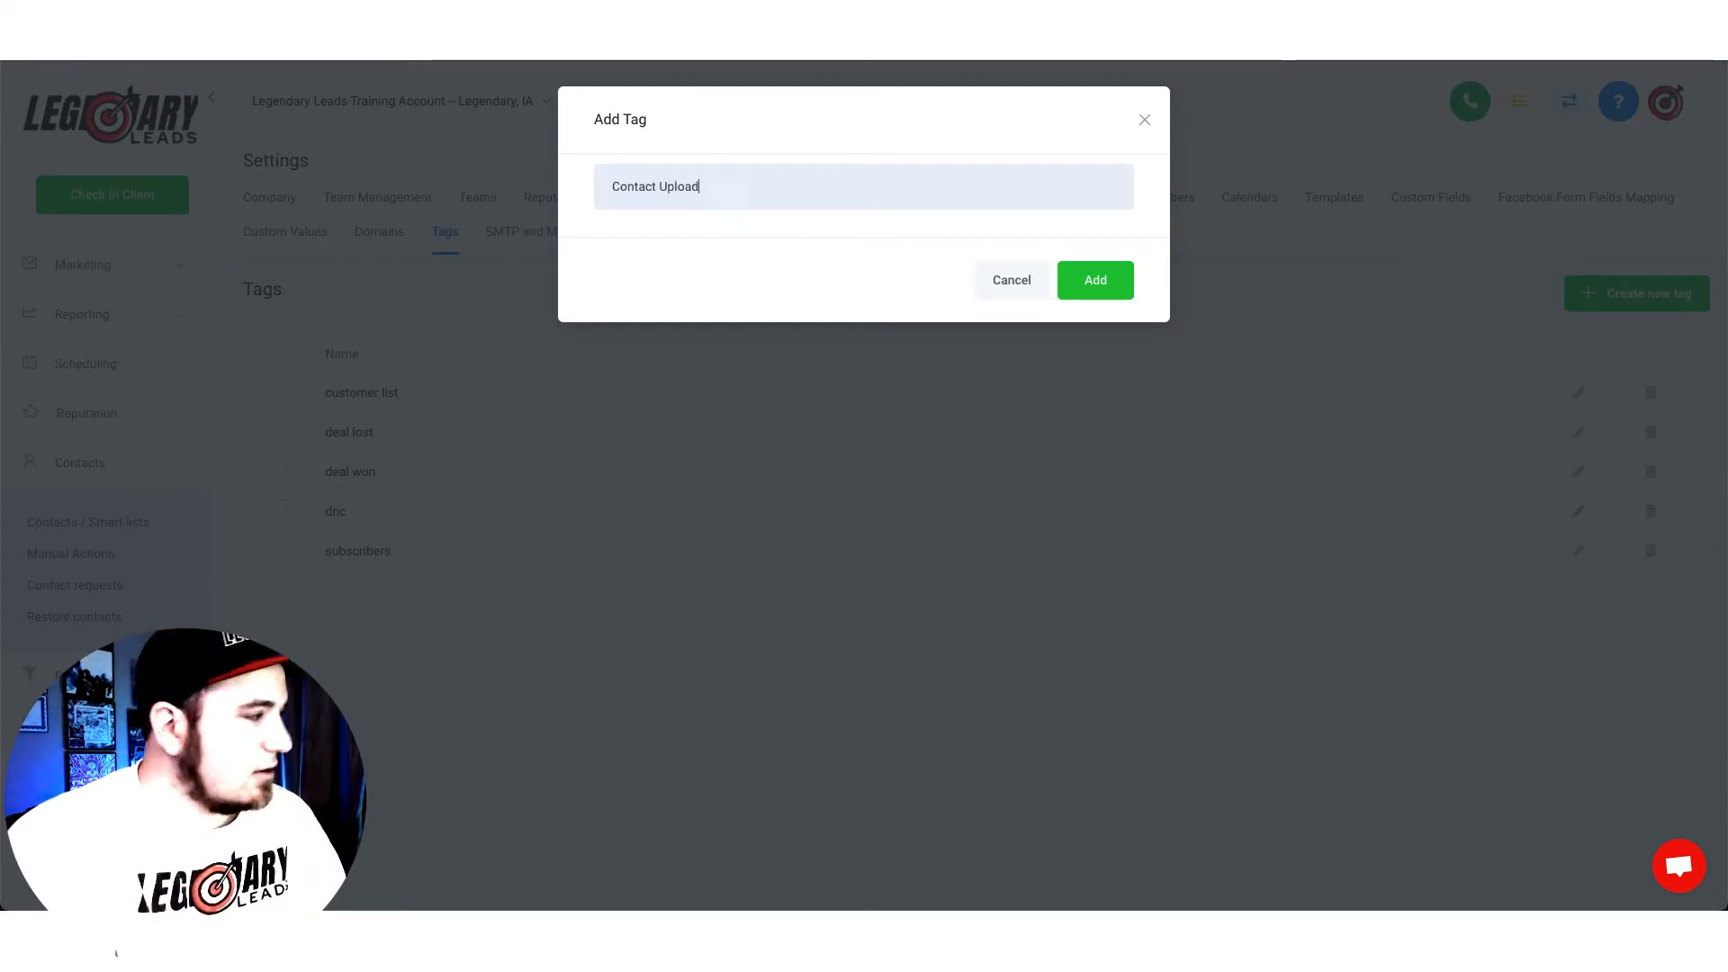
triple_click(718, 183)
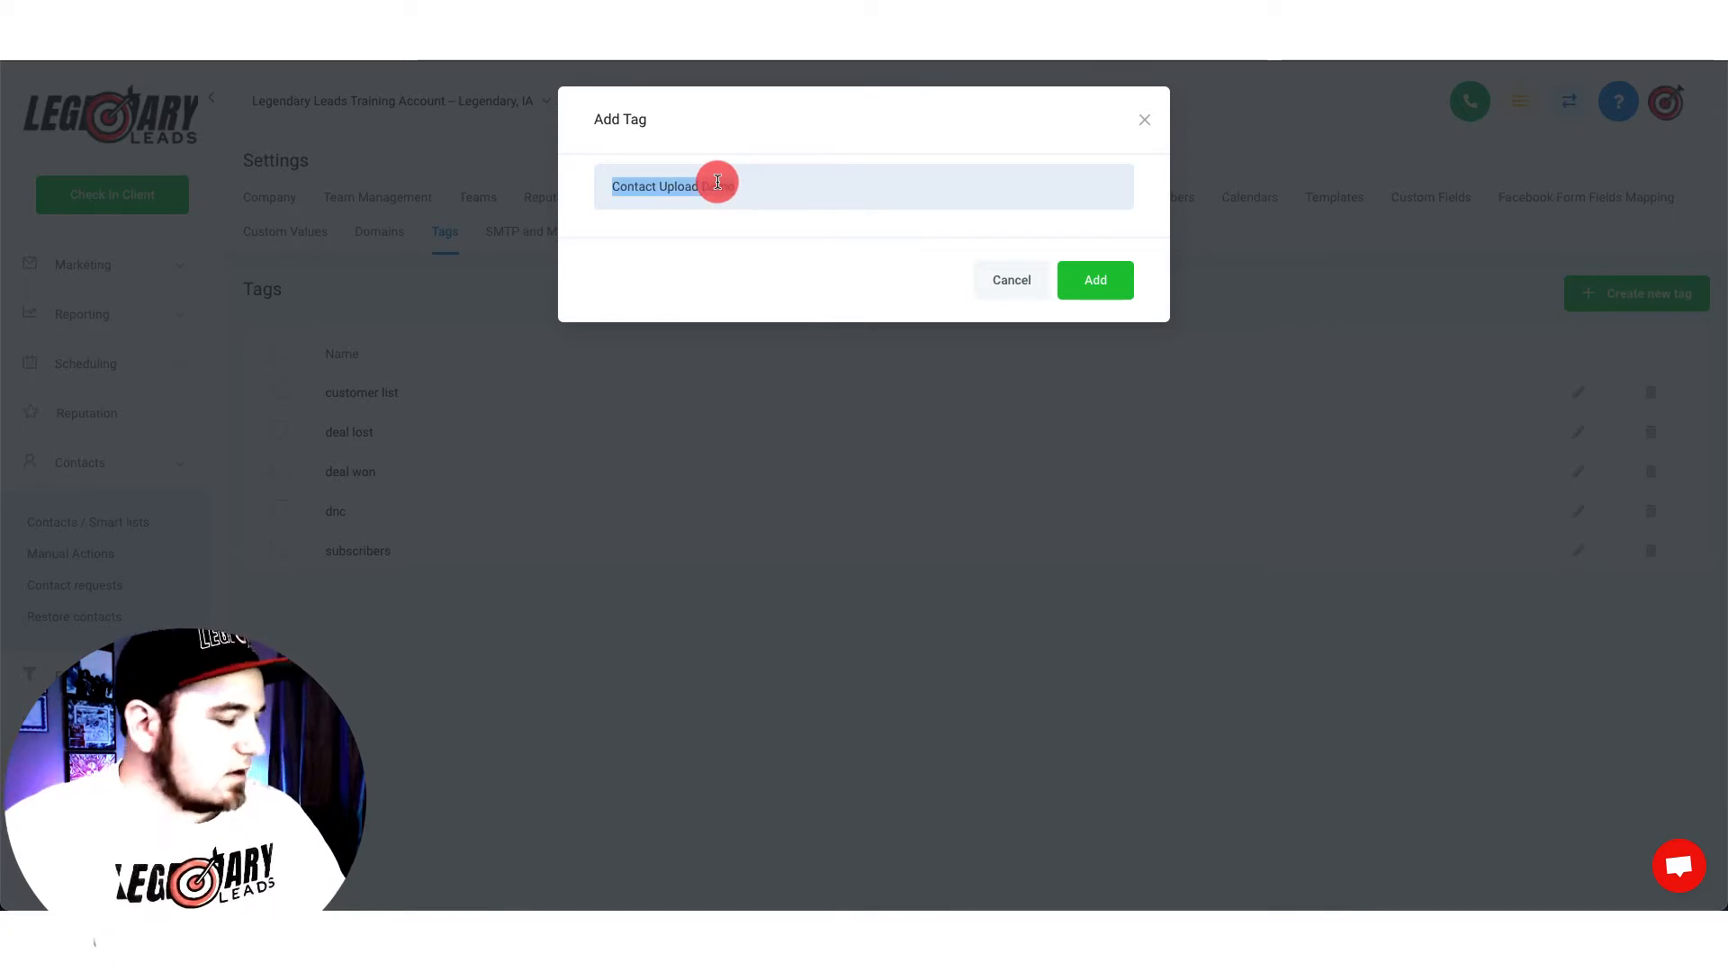
click(1105, 278)
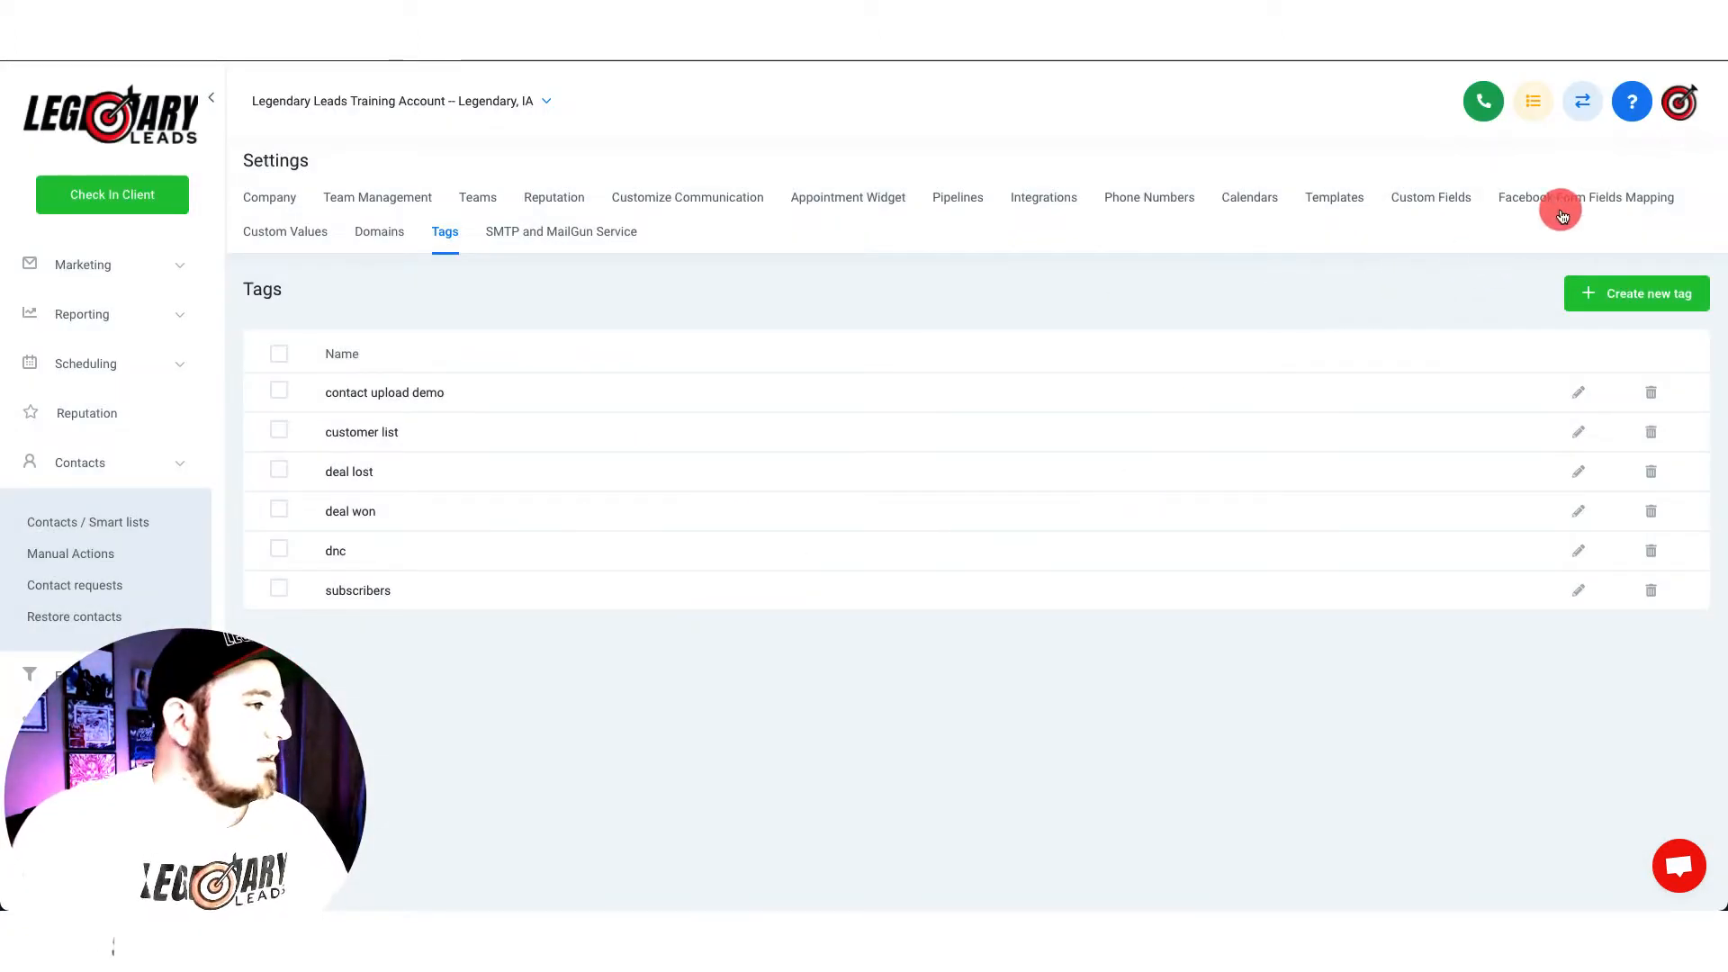
- Add a custom contact field of type Phone named "Phone 3" and save it
click(1438, 197)
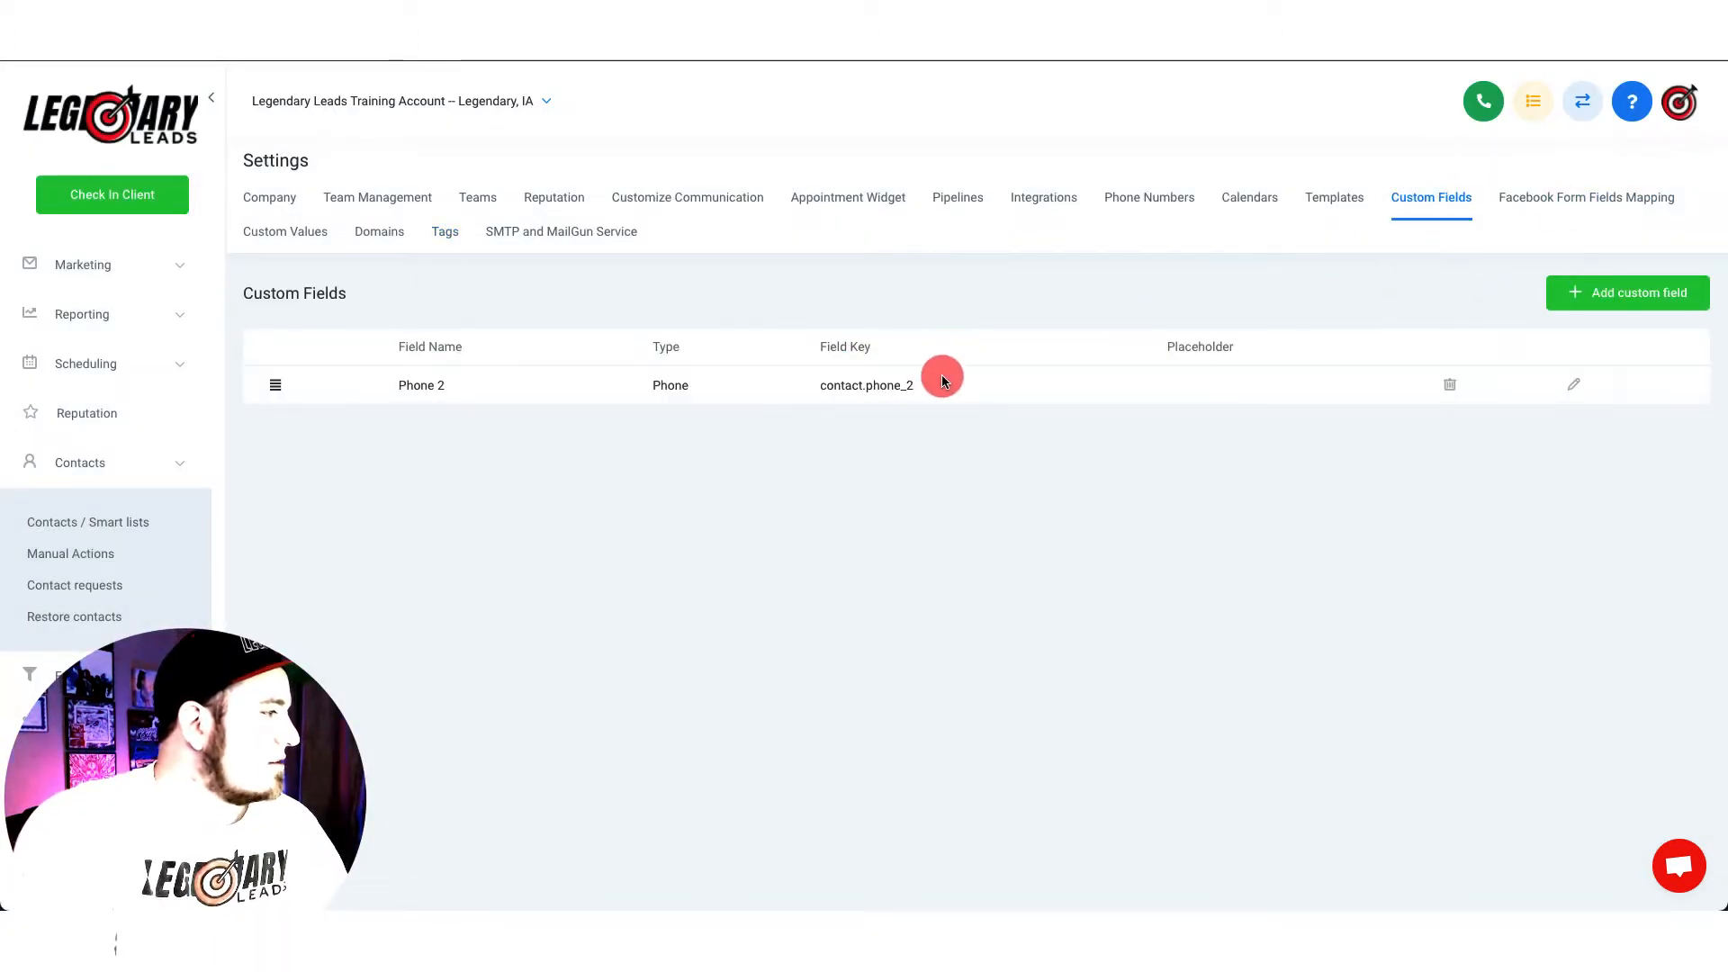
click(1585, 297)
click(683, 362)
click(704, 313)
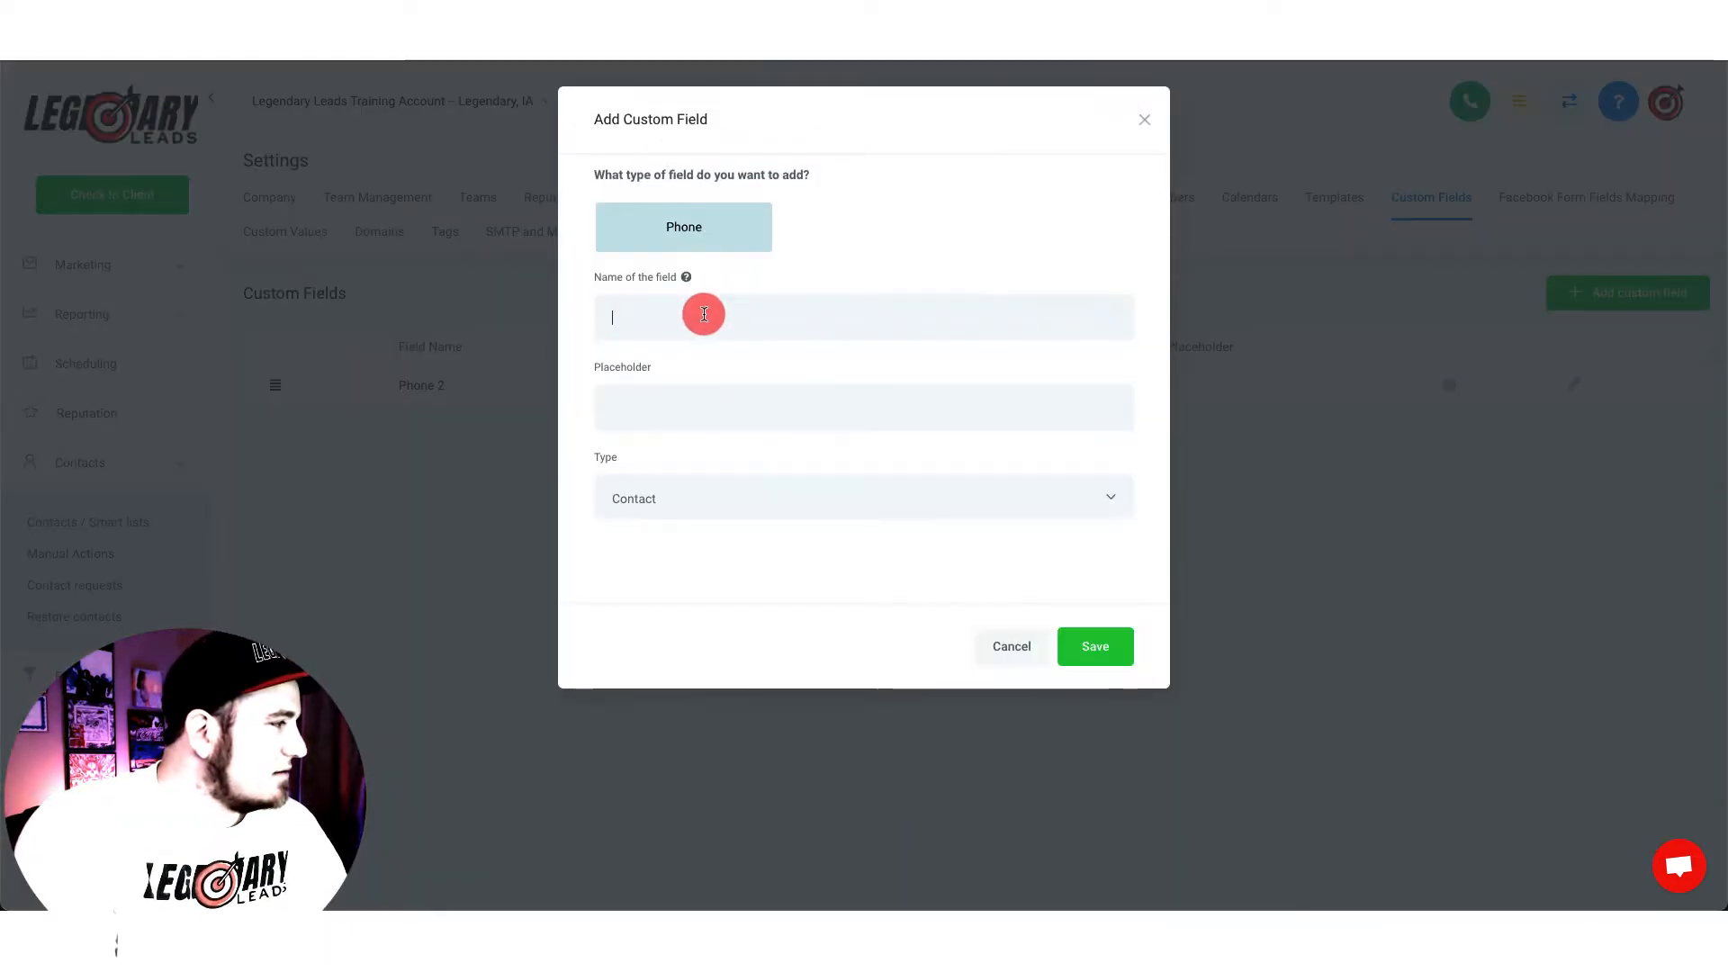
text(Phone 3)
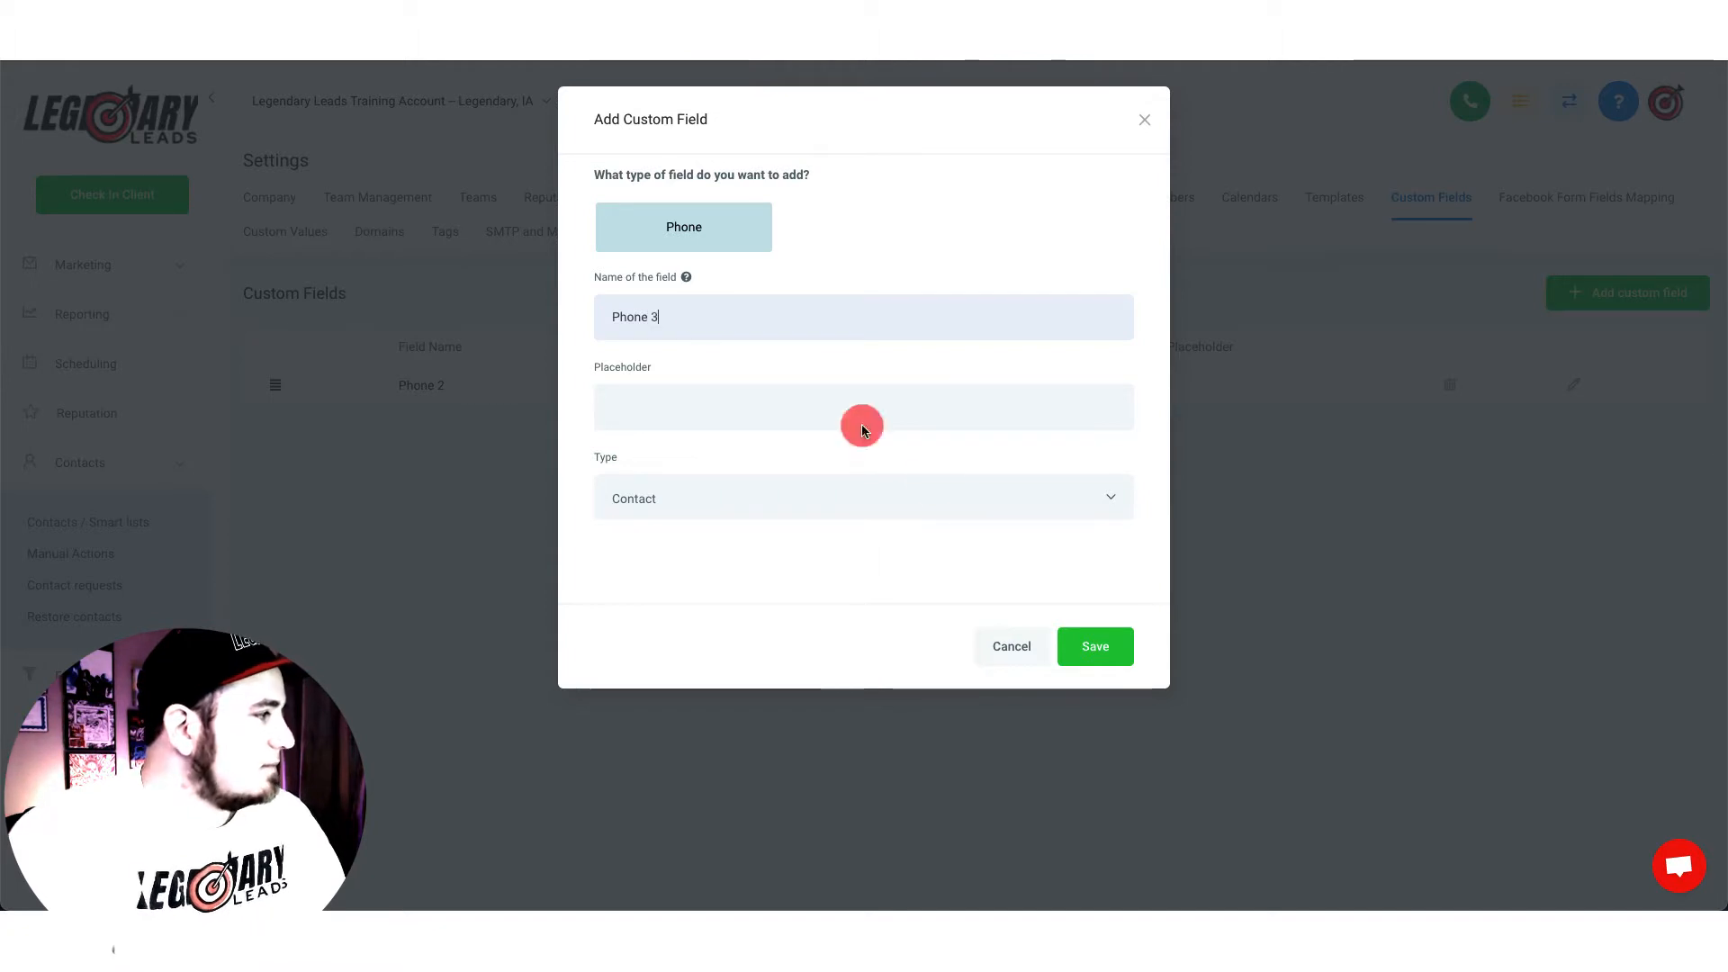
click(1097, 645)
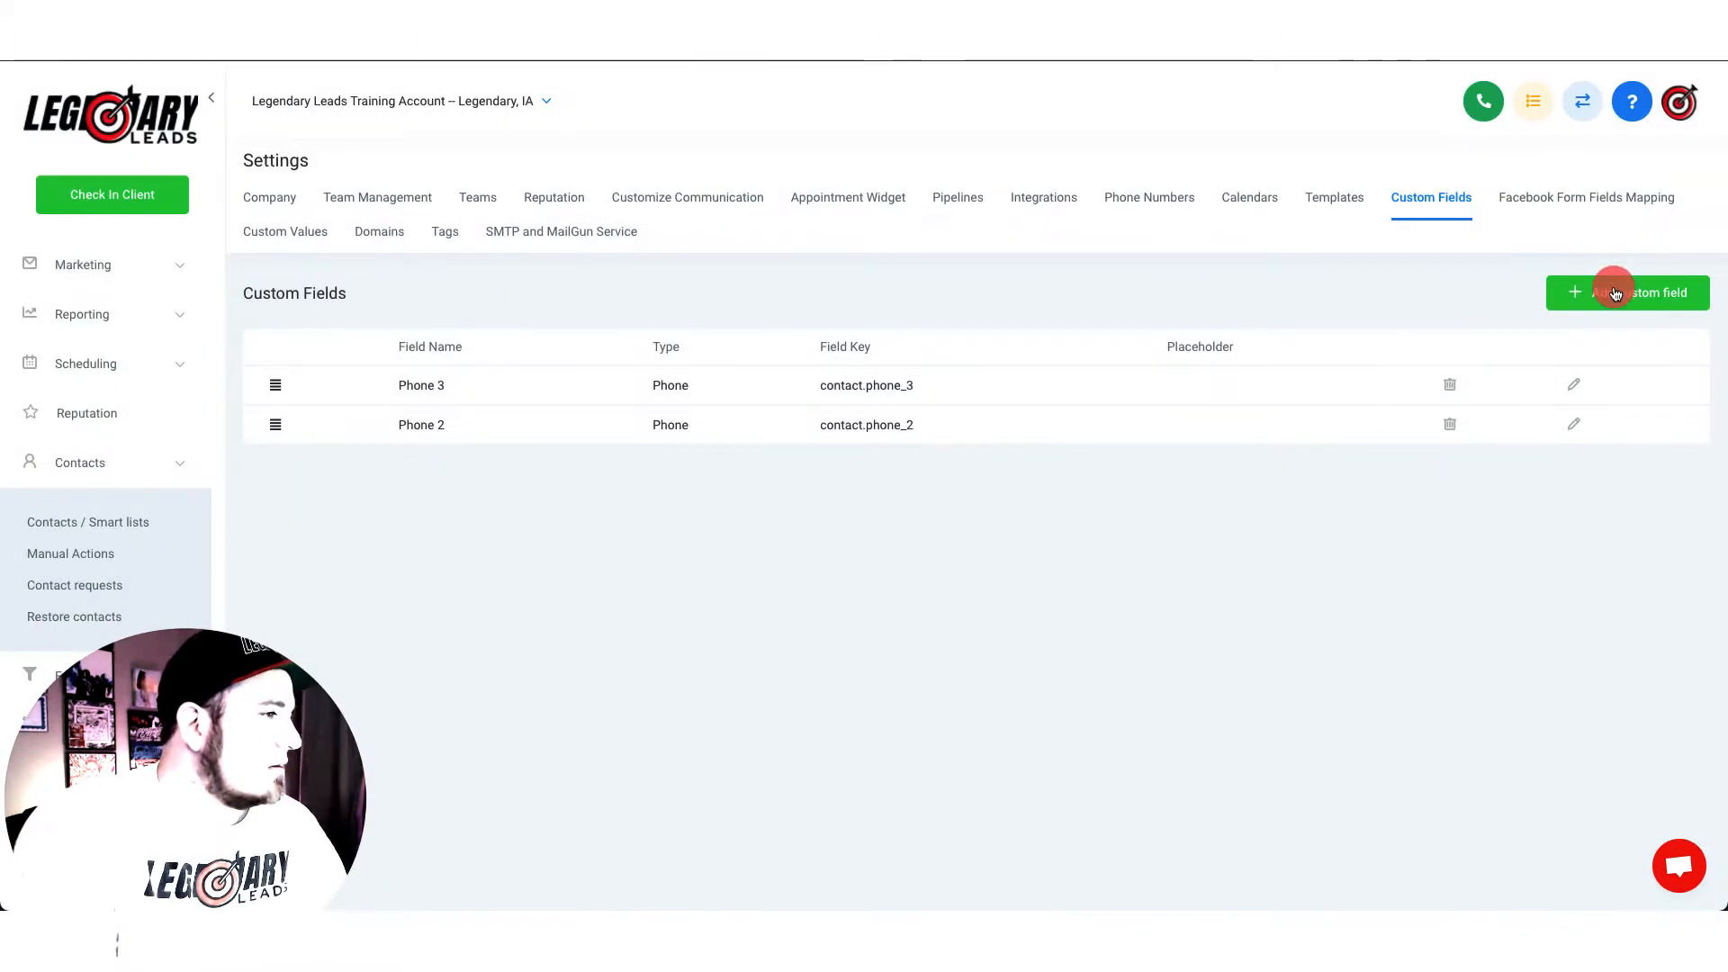
click(1615, 294)
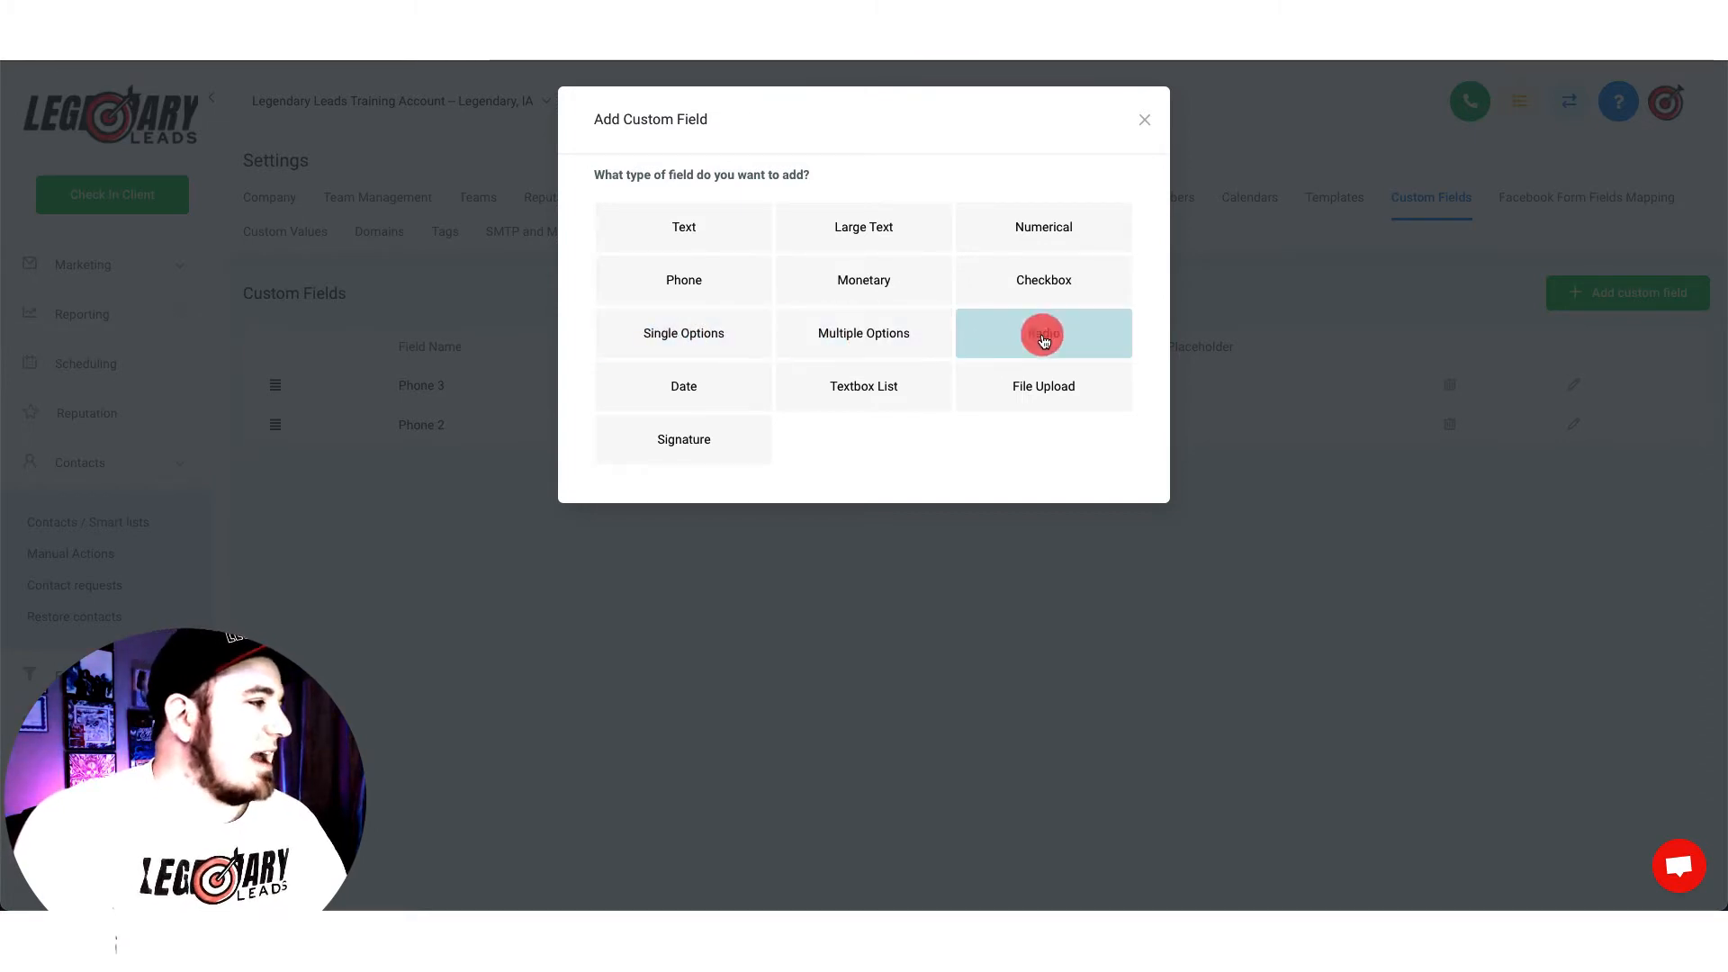
click(713, 282)
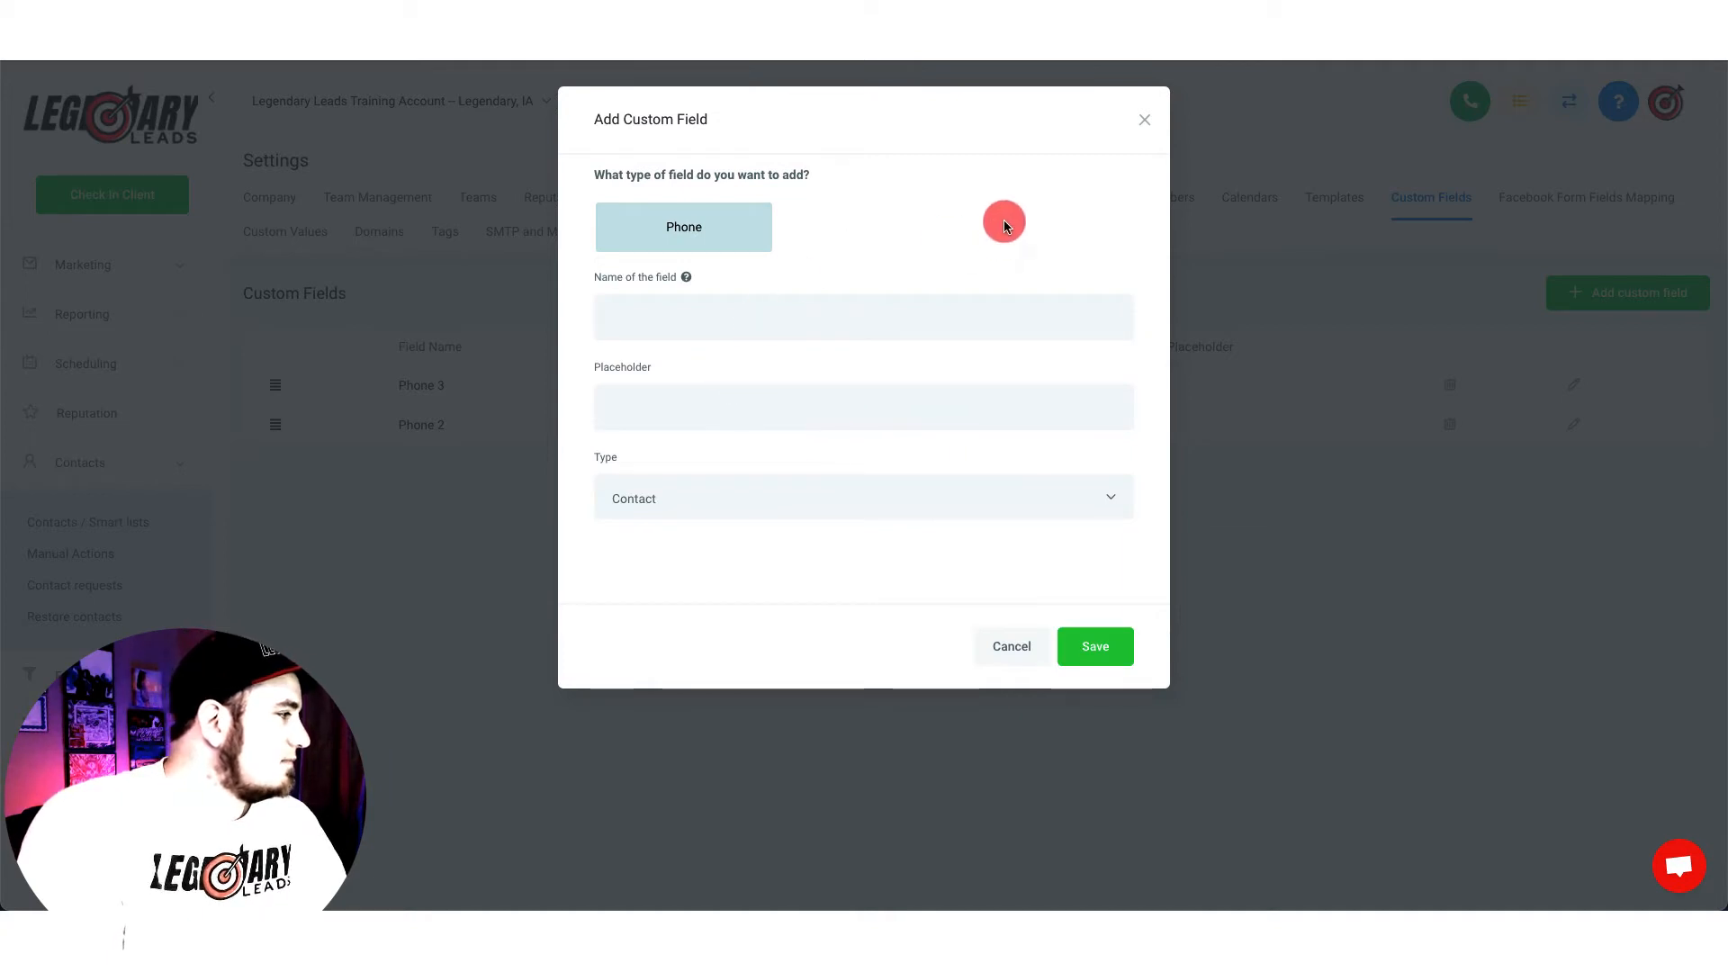
click(1144, 119)
- Add a custom contact field of type Text named "Address 2" and save it
click(1586, 293)
click(700, 231)
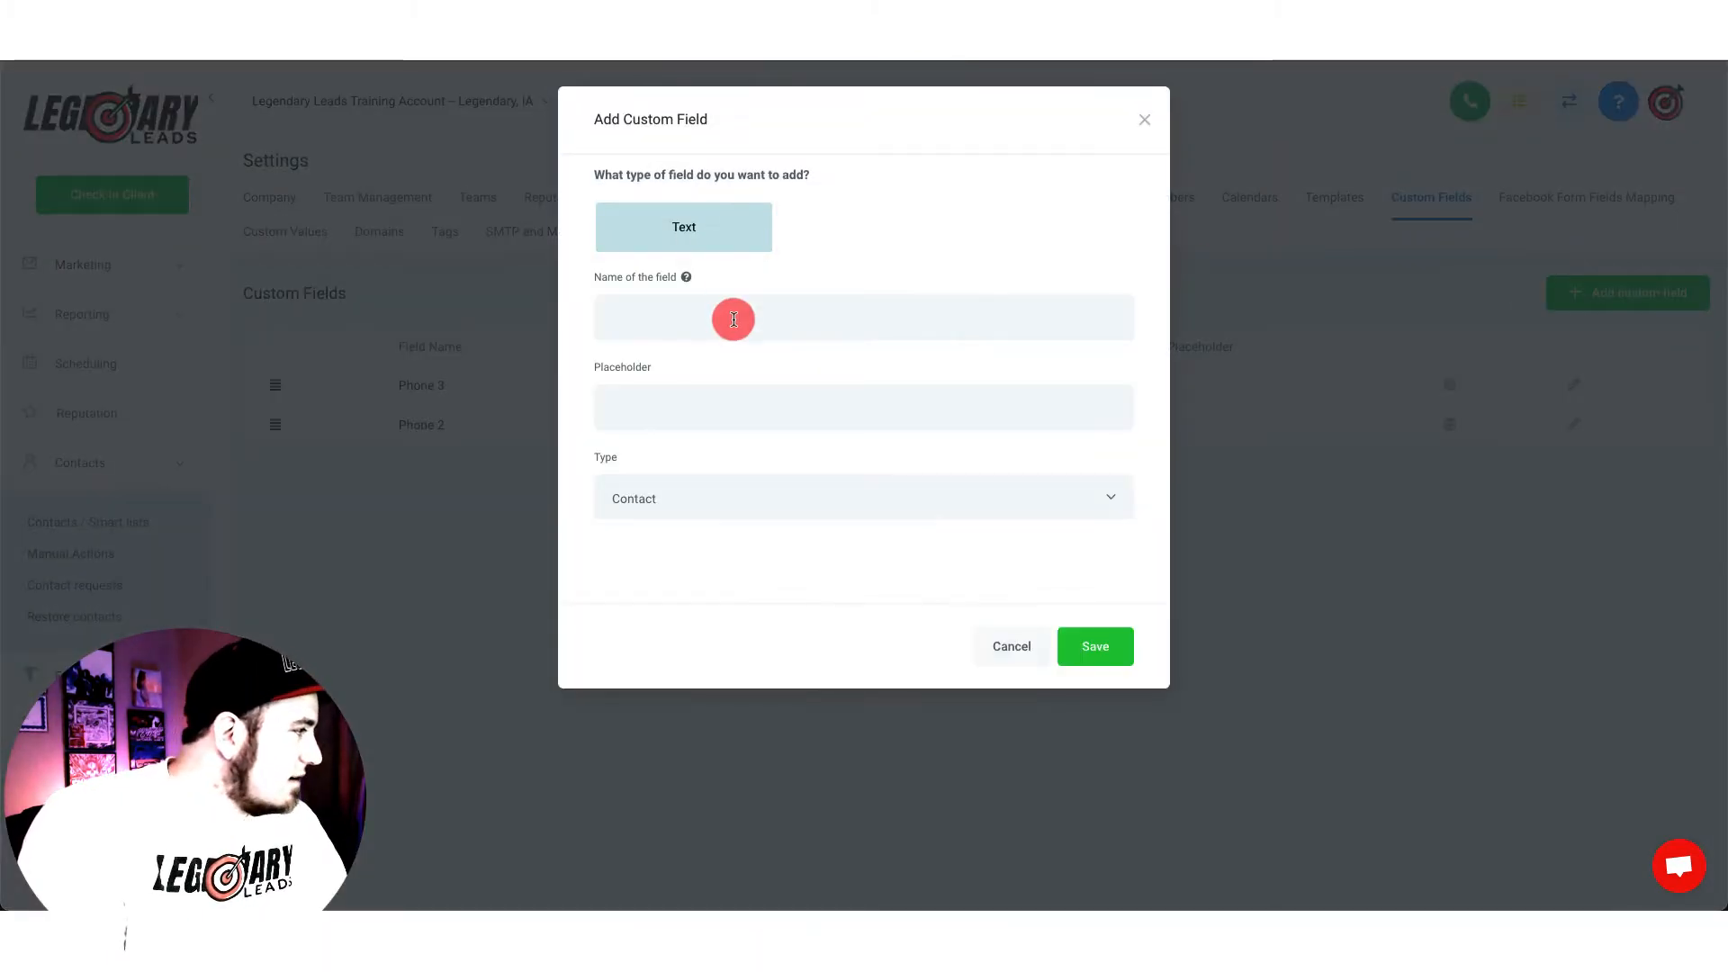
click(732, 316)
text(Addre)
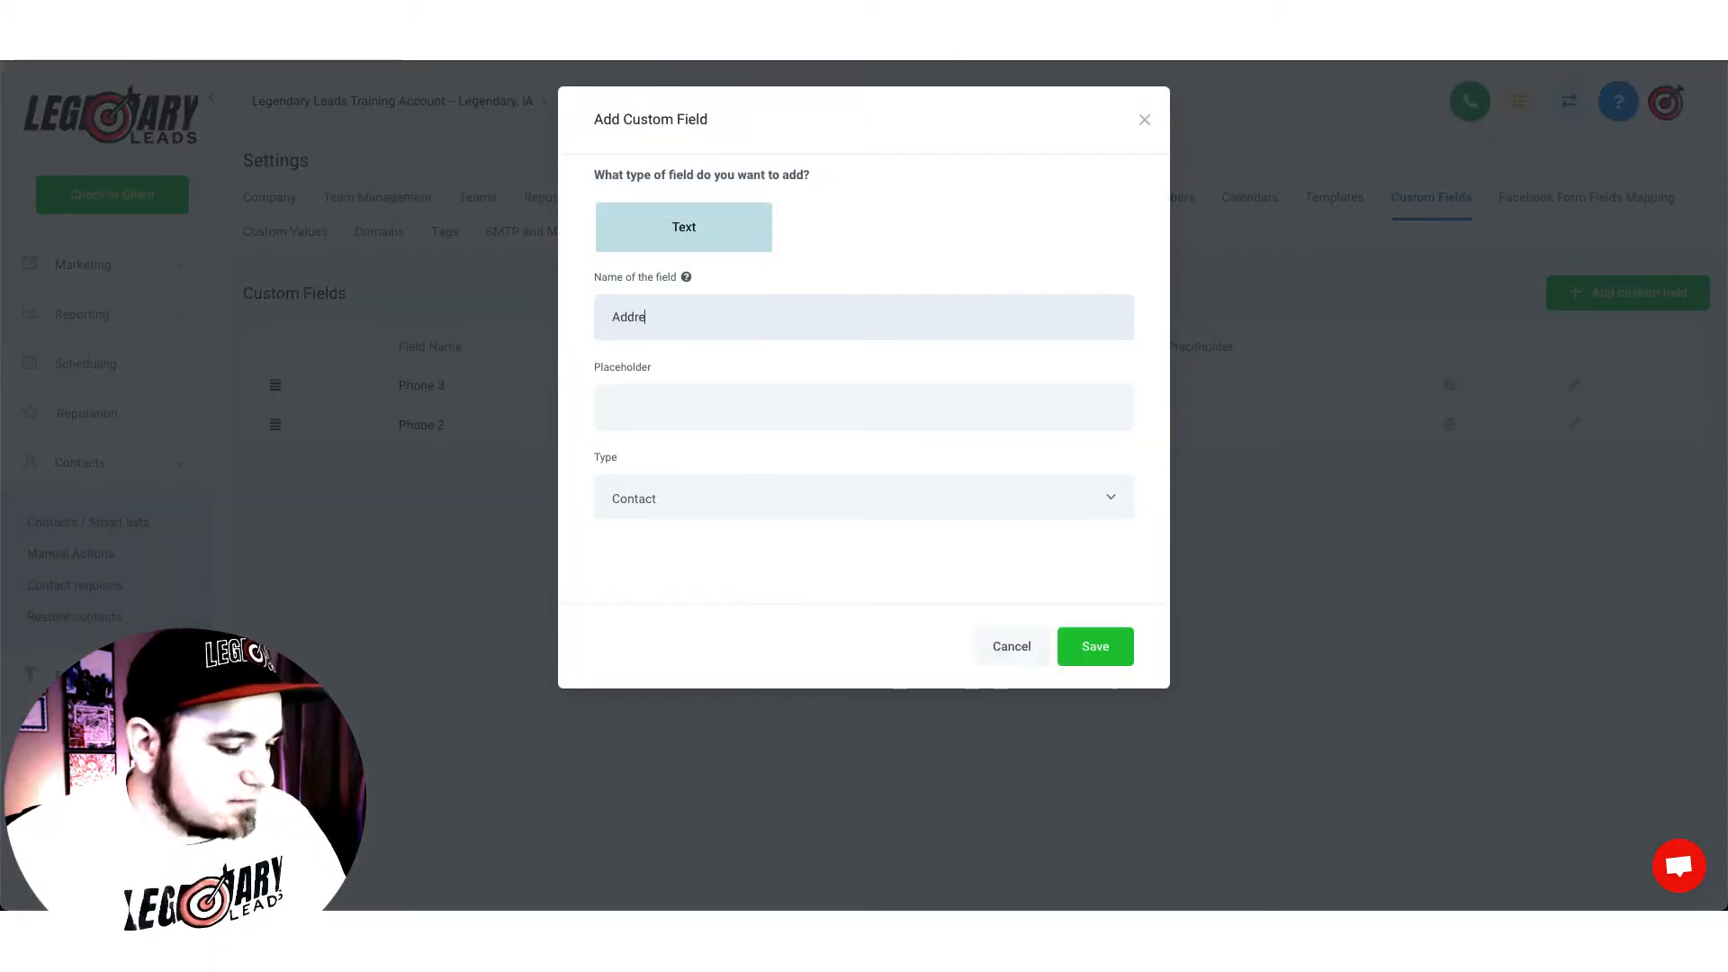
text(ss 2)
click(1096, 646)
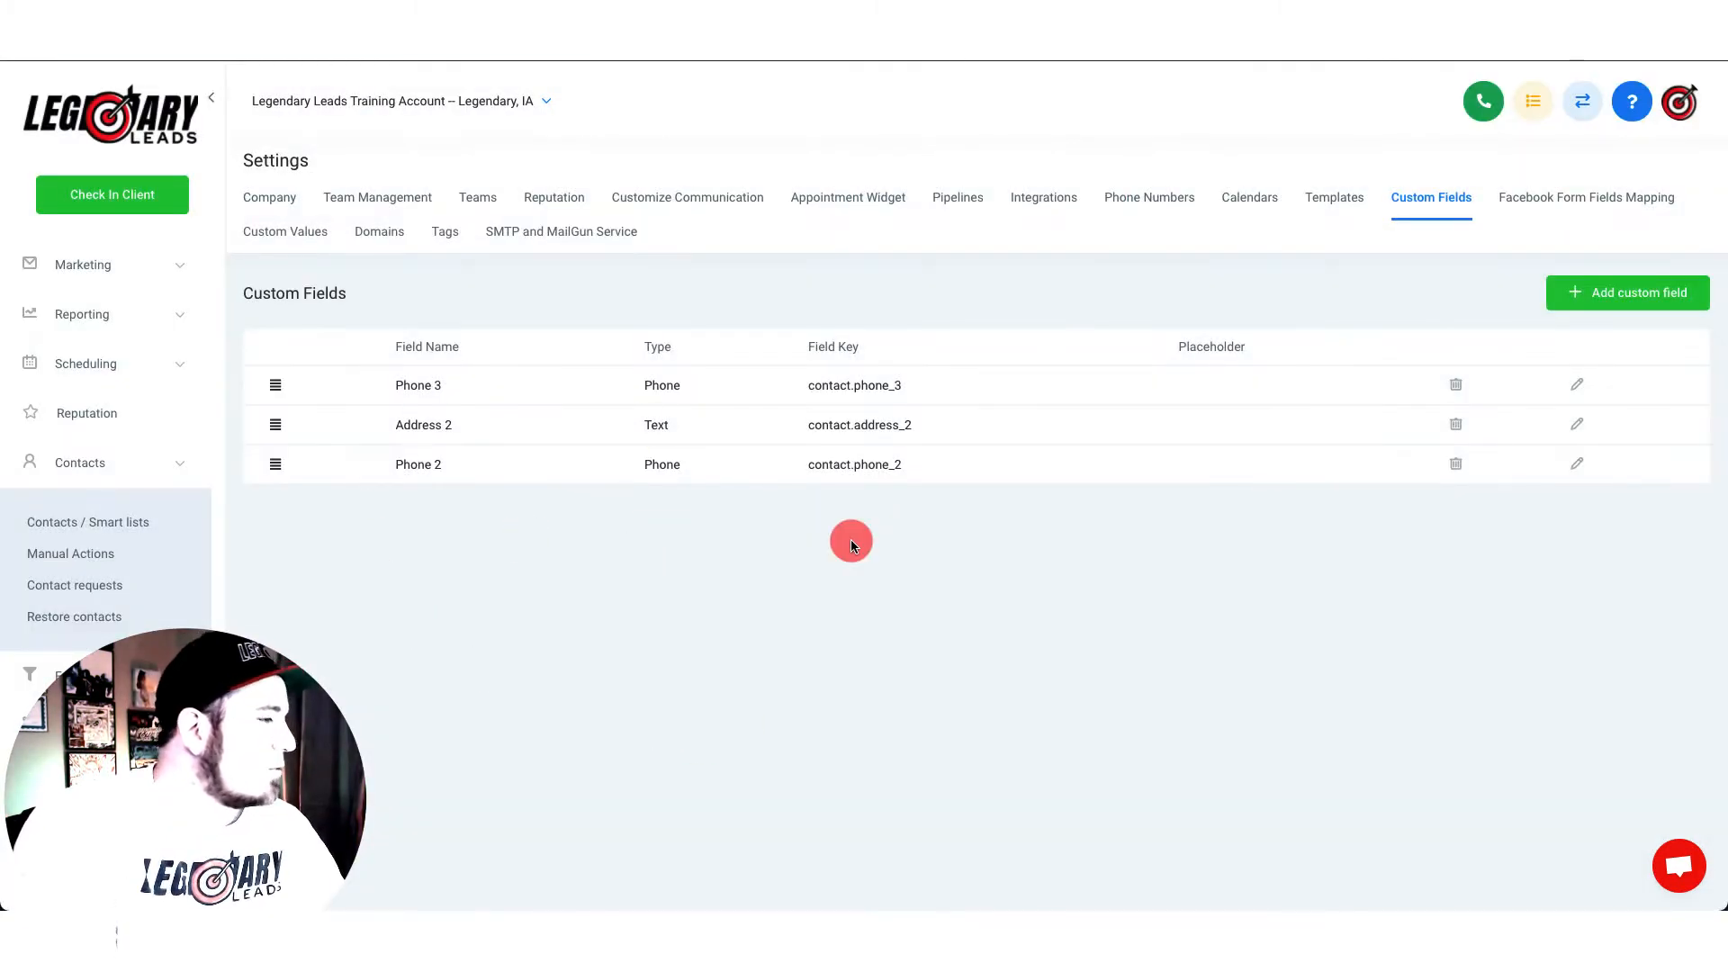
- Return to the tags list and check the name of the contact upload demo tag
click(448, 236)
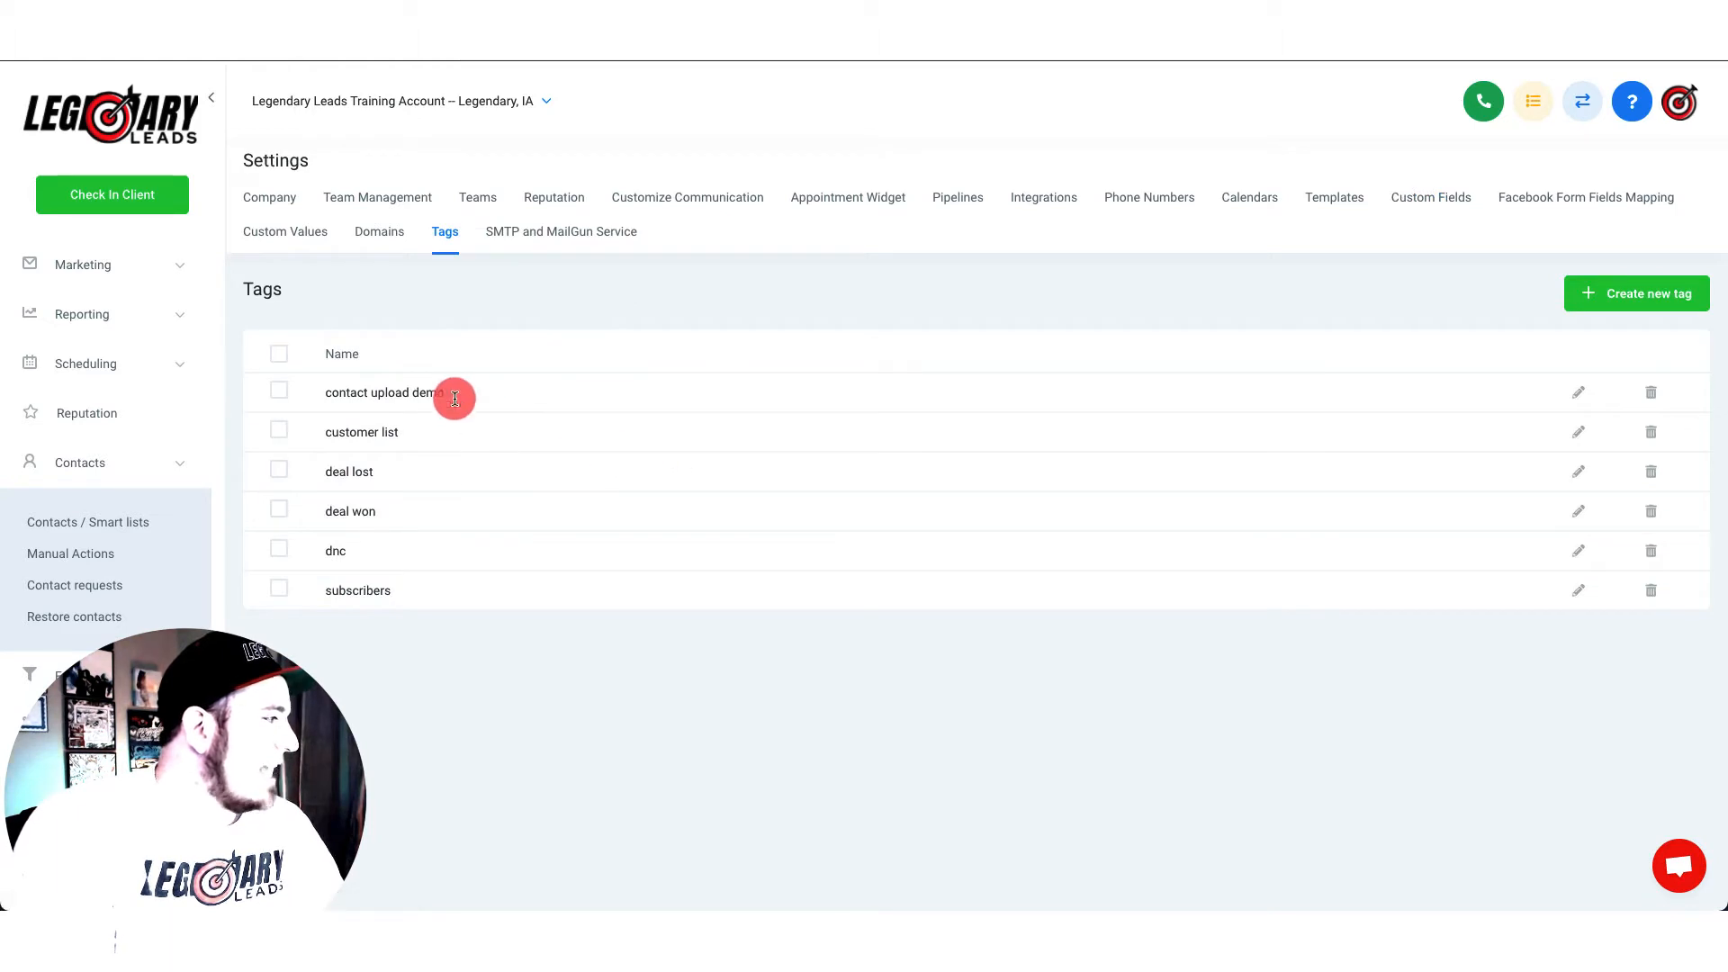
triple_click(495, 388)
click(496, 388)
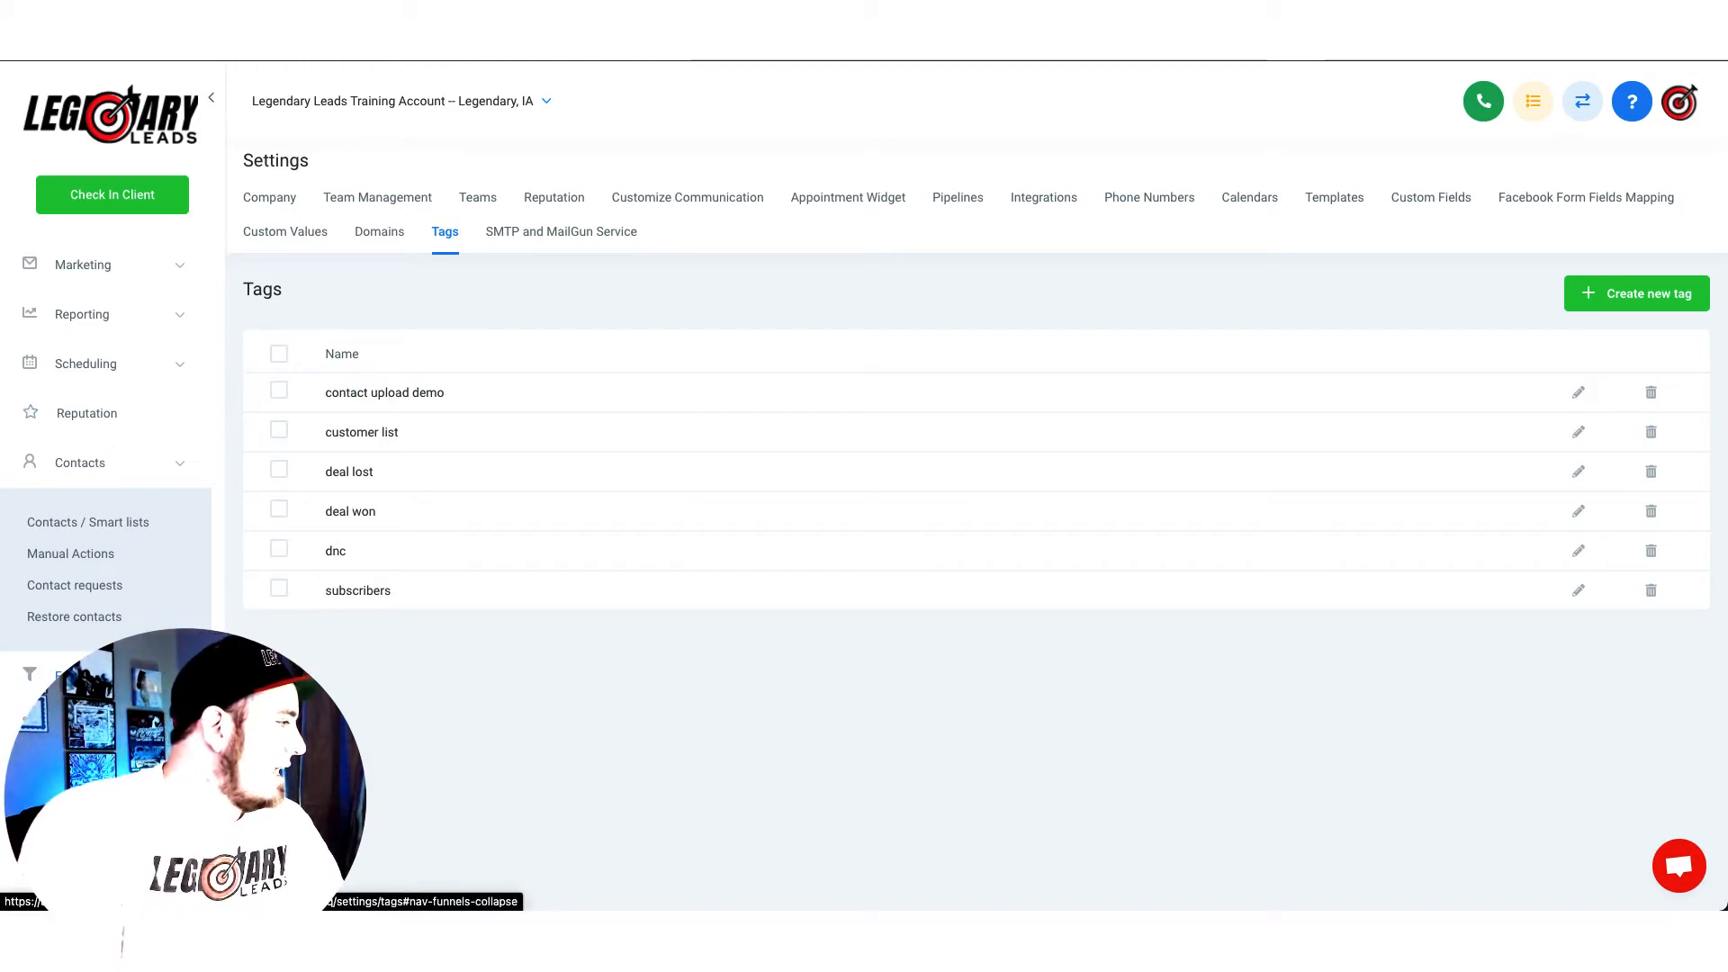
- Create a new workflow from scratch and name it "Contact Upload Demo"
scroll(157, 567, up, 2)
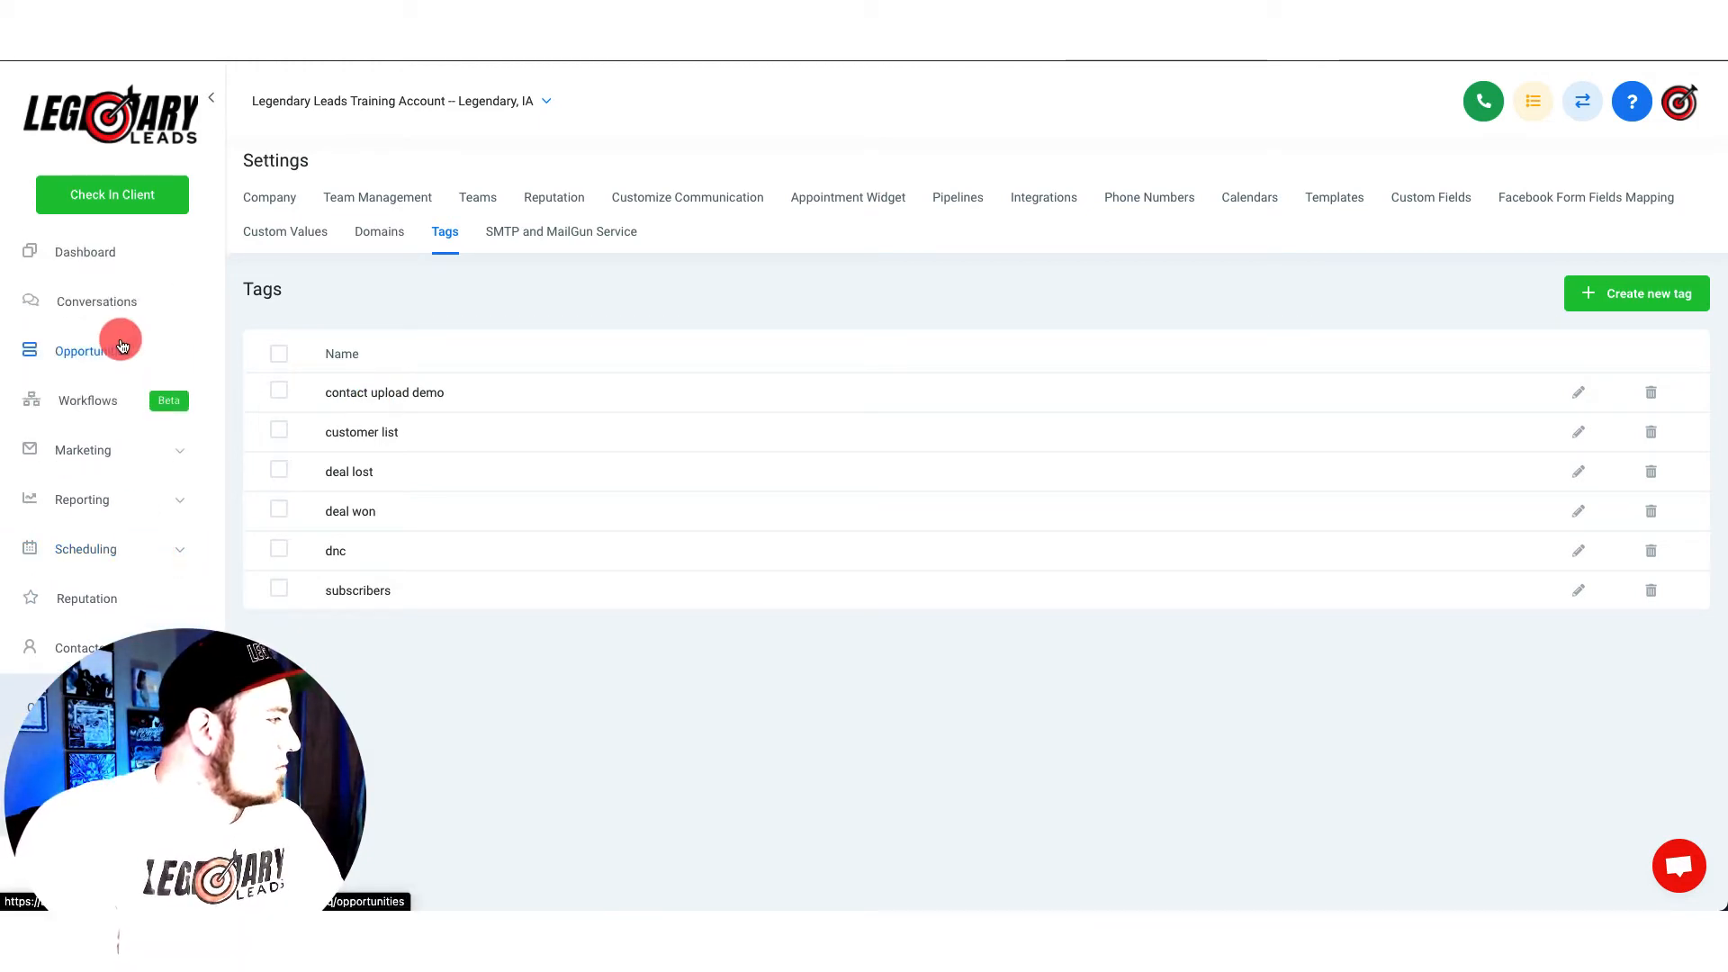
click(94, 393)
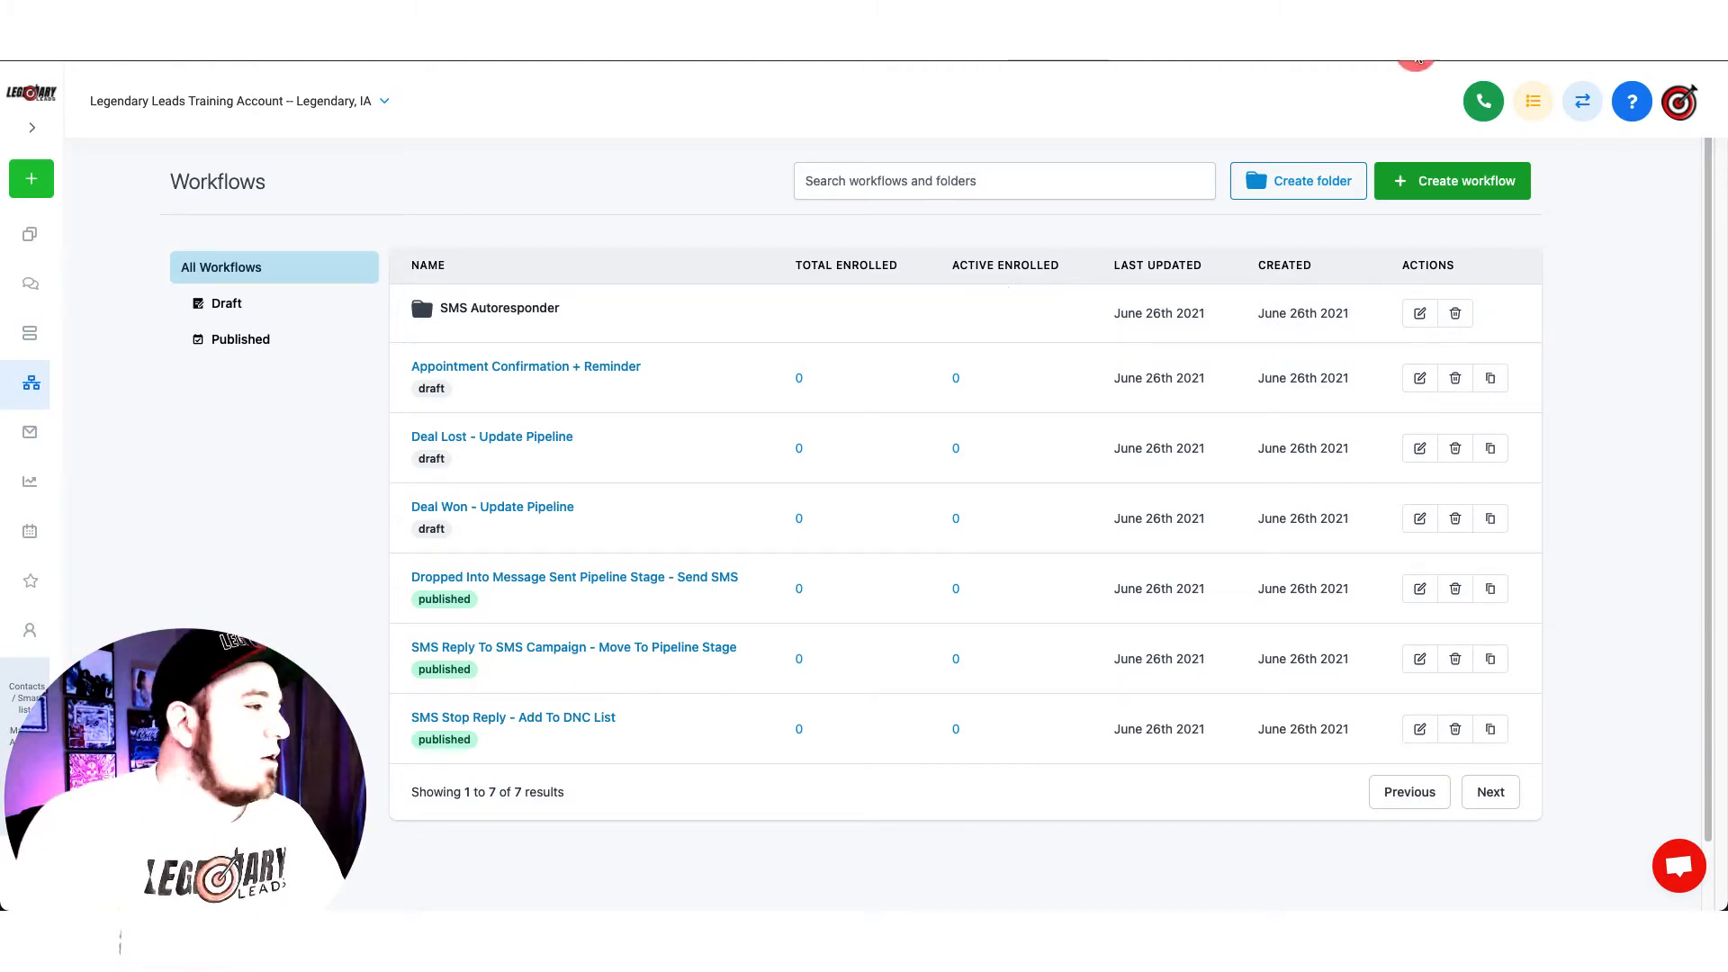
click(1428, 178)
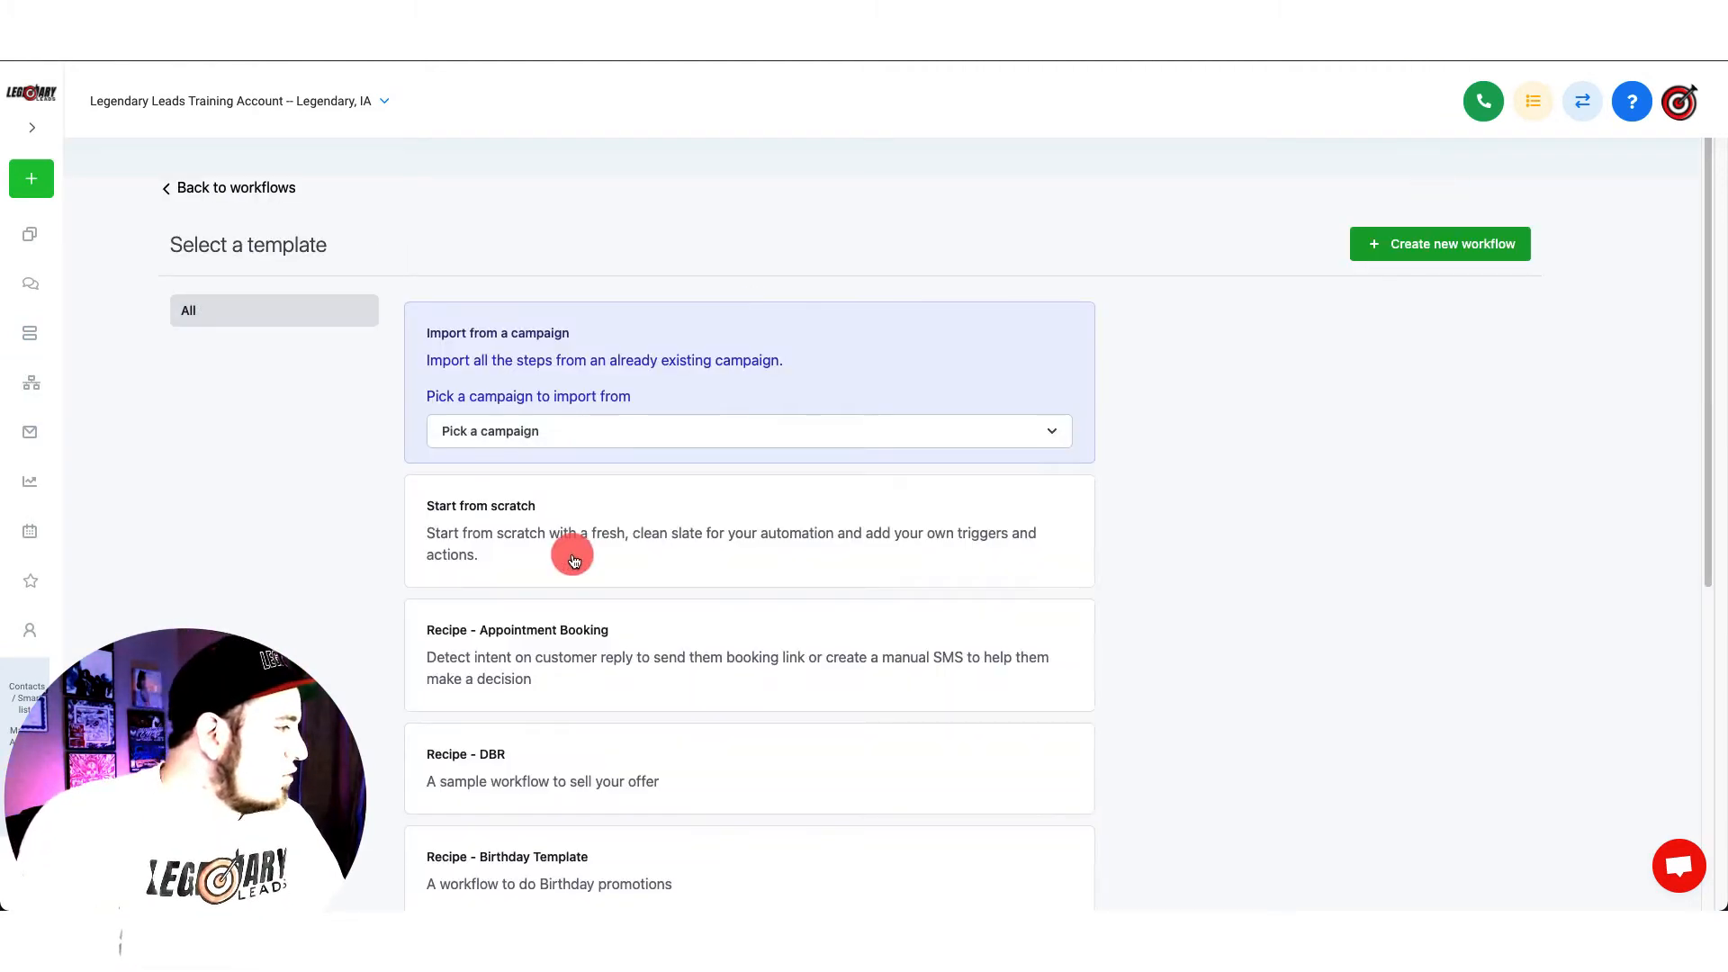
click(573, 552)
click(1466, 246)
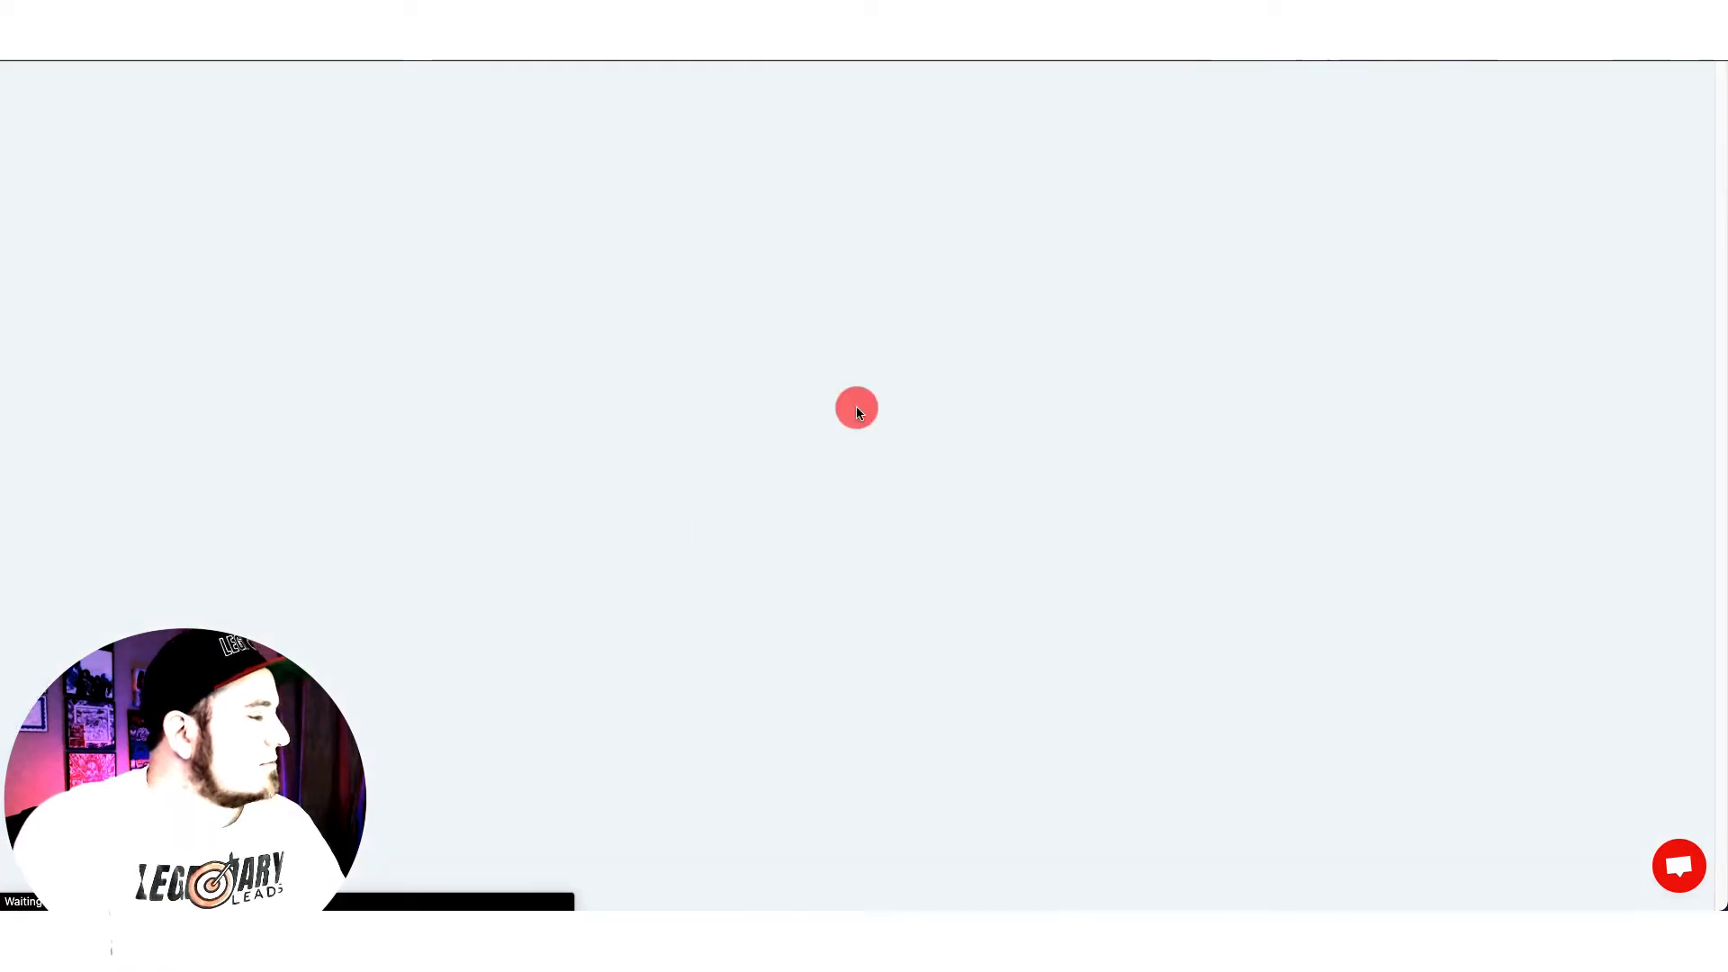
triple_click(859, 92)
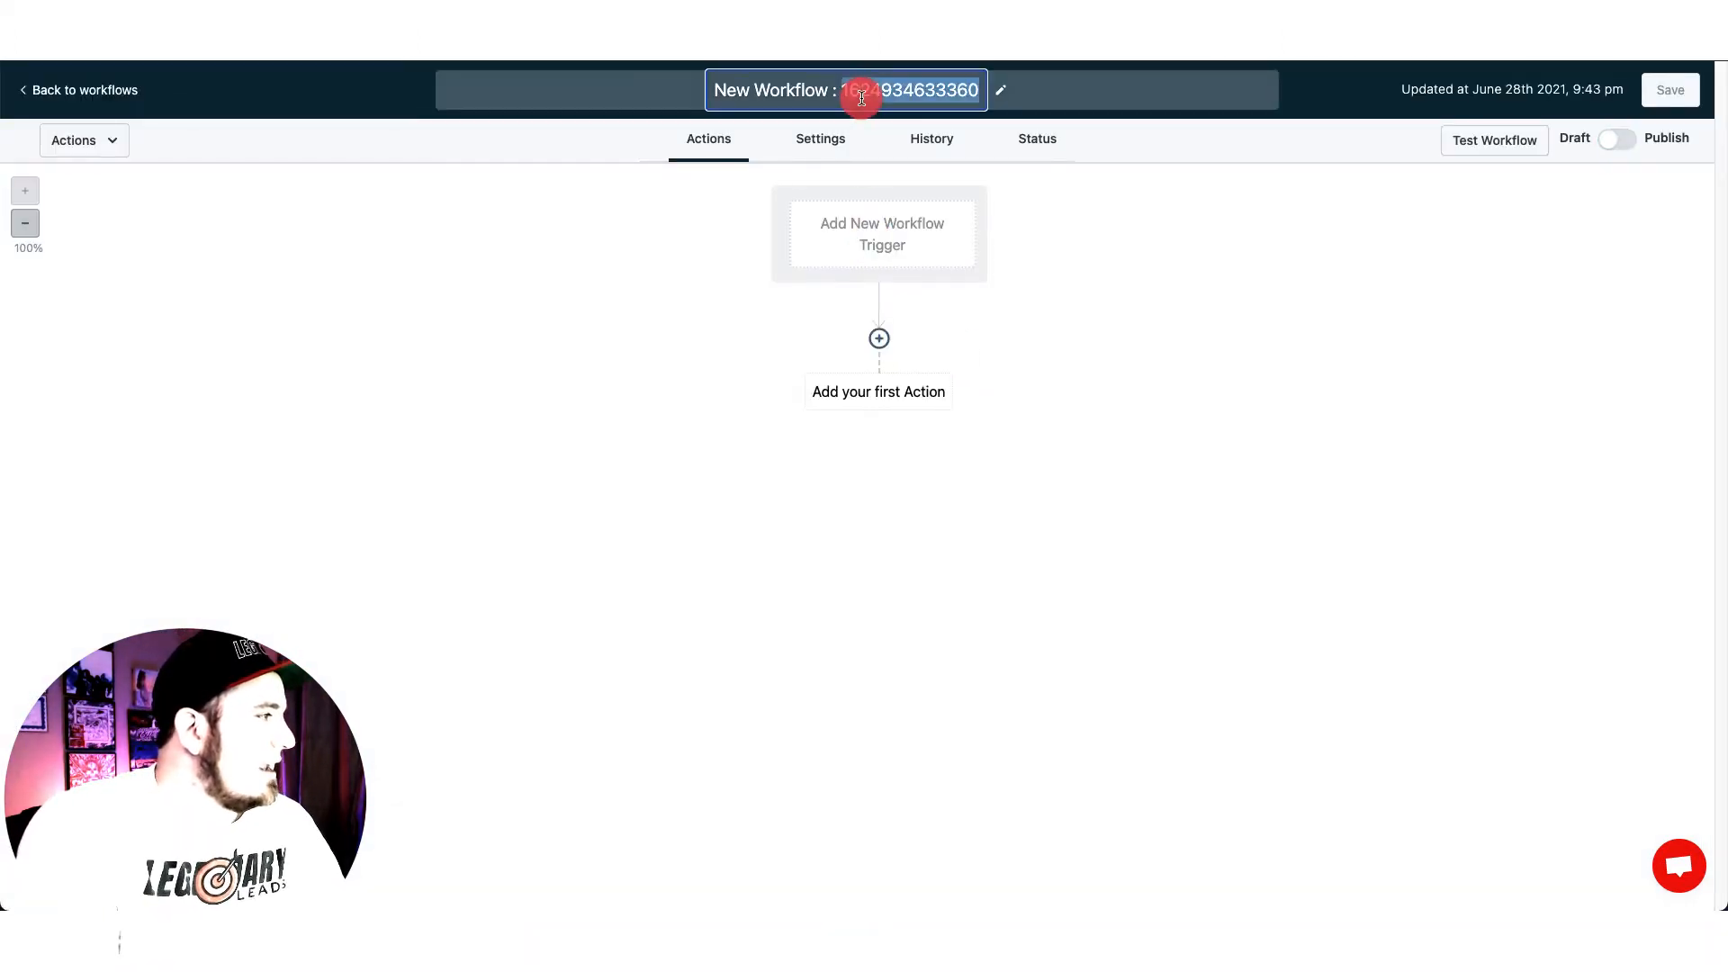
text(Contact Upload Demo)
key(Return)
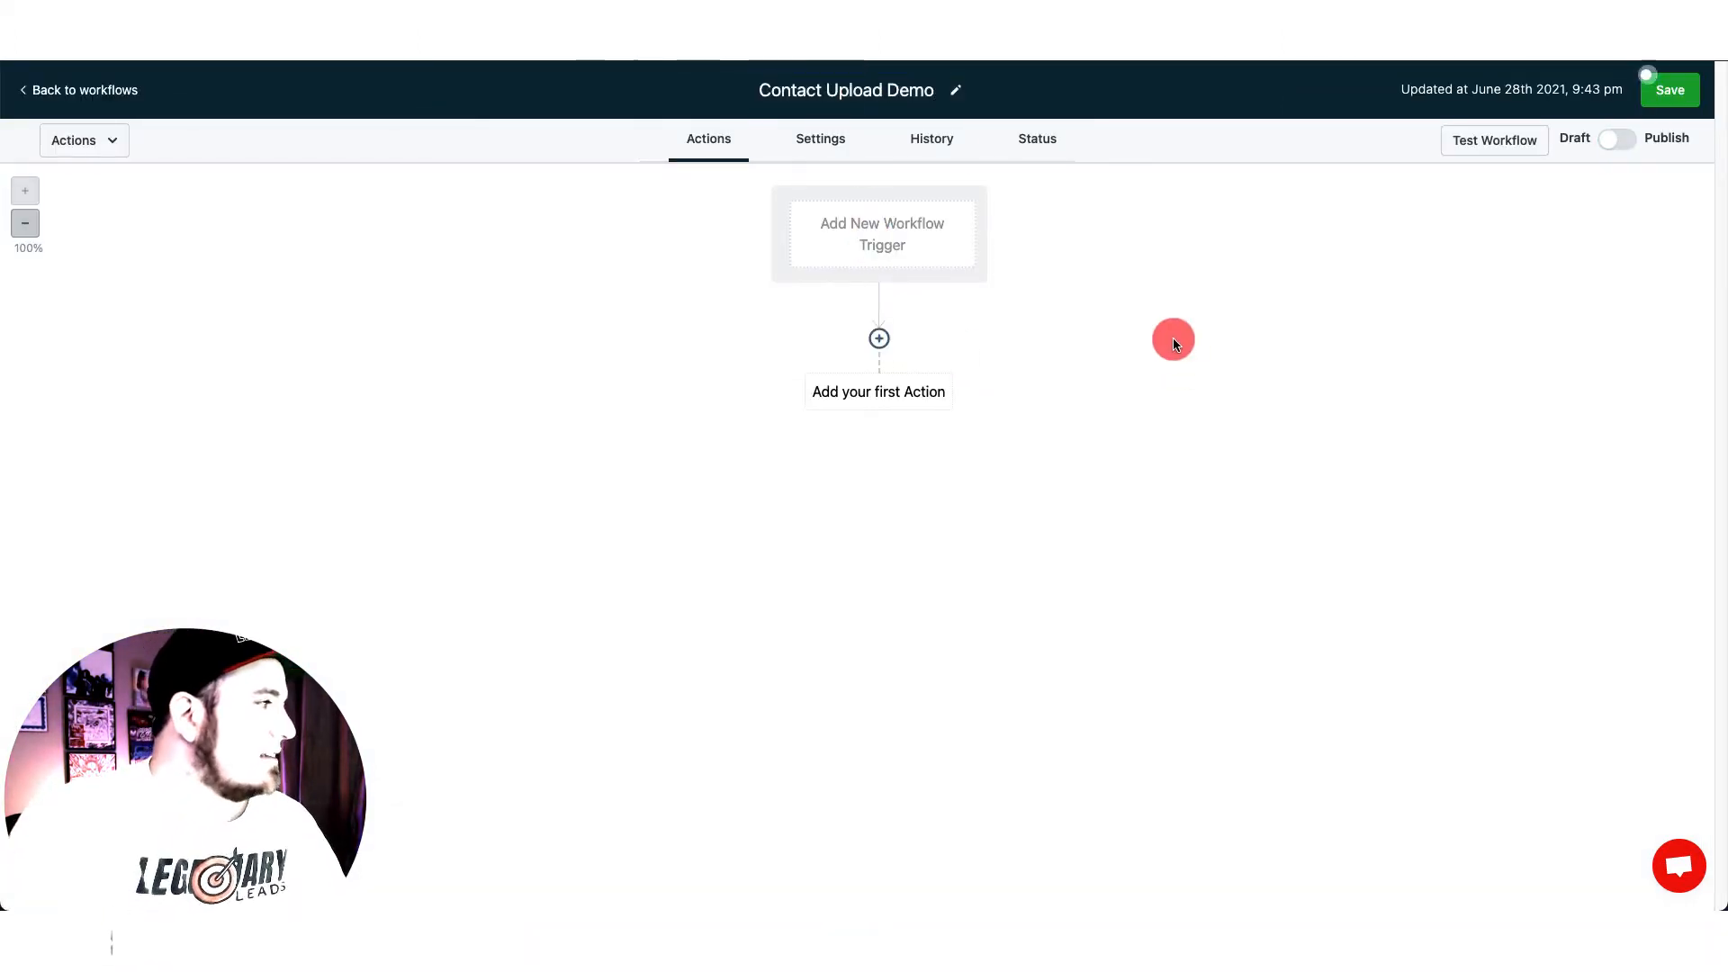
- Add a Contact Tag trigger to the workflow and name it "Contact Upload Demo Tag Added"
click(891, 232)
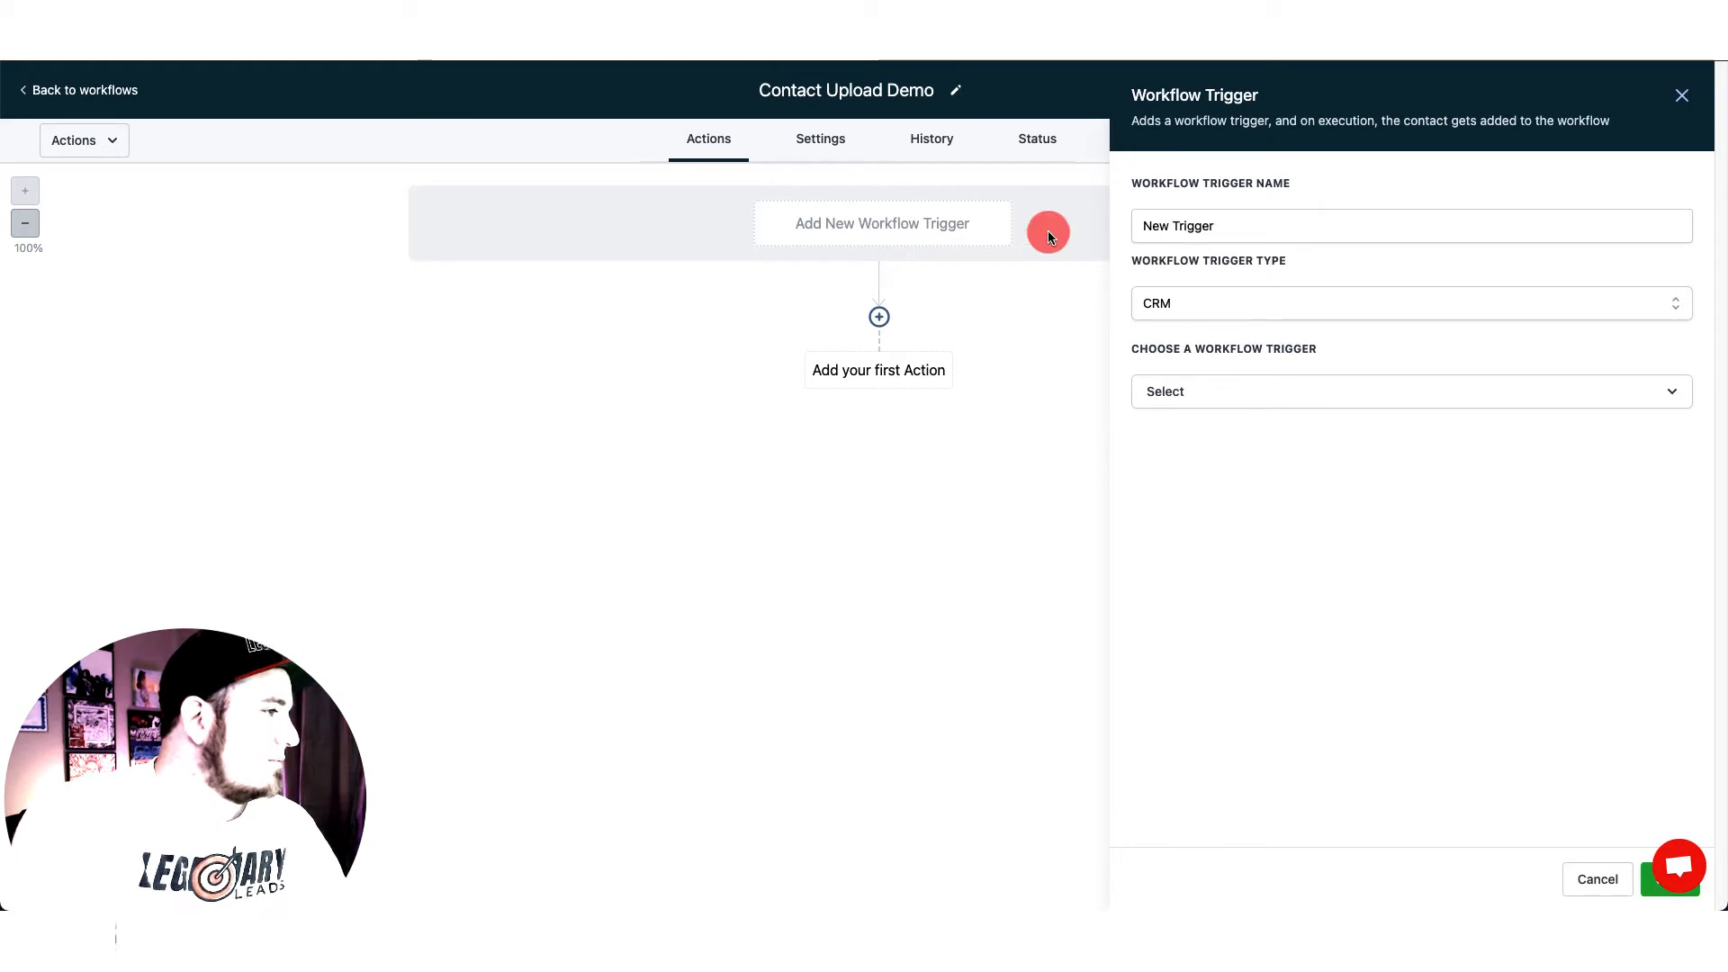
click(1258, 393)
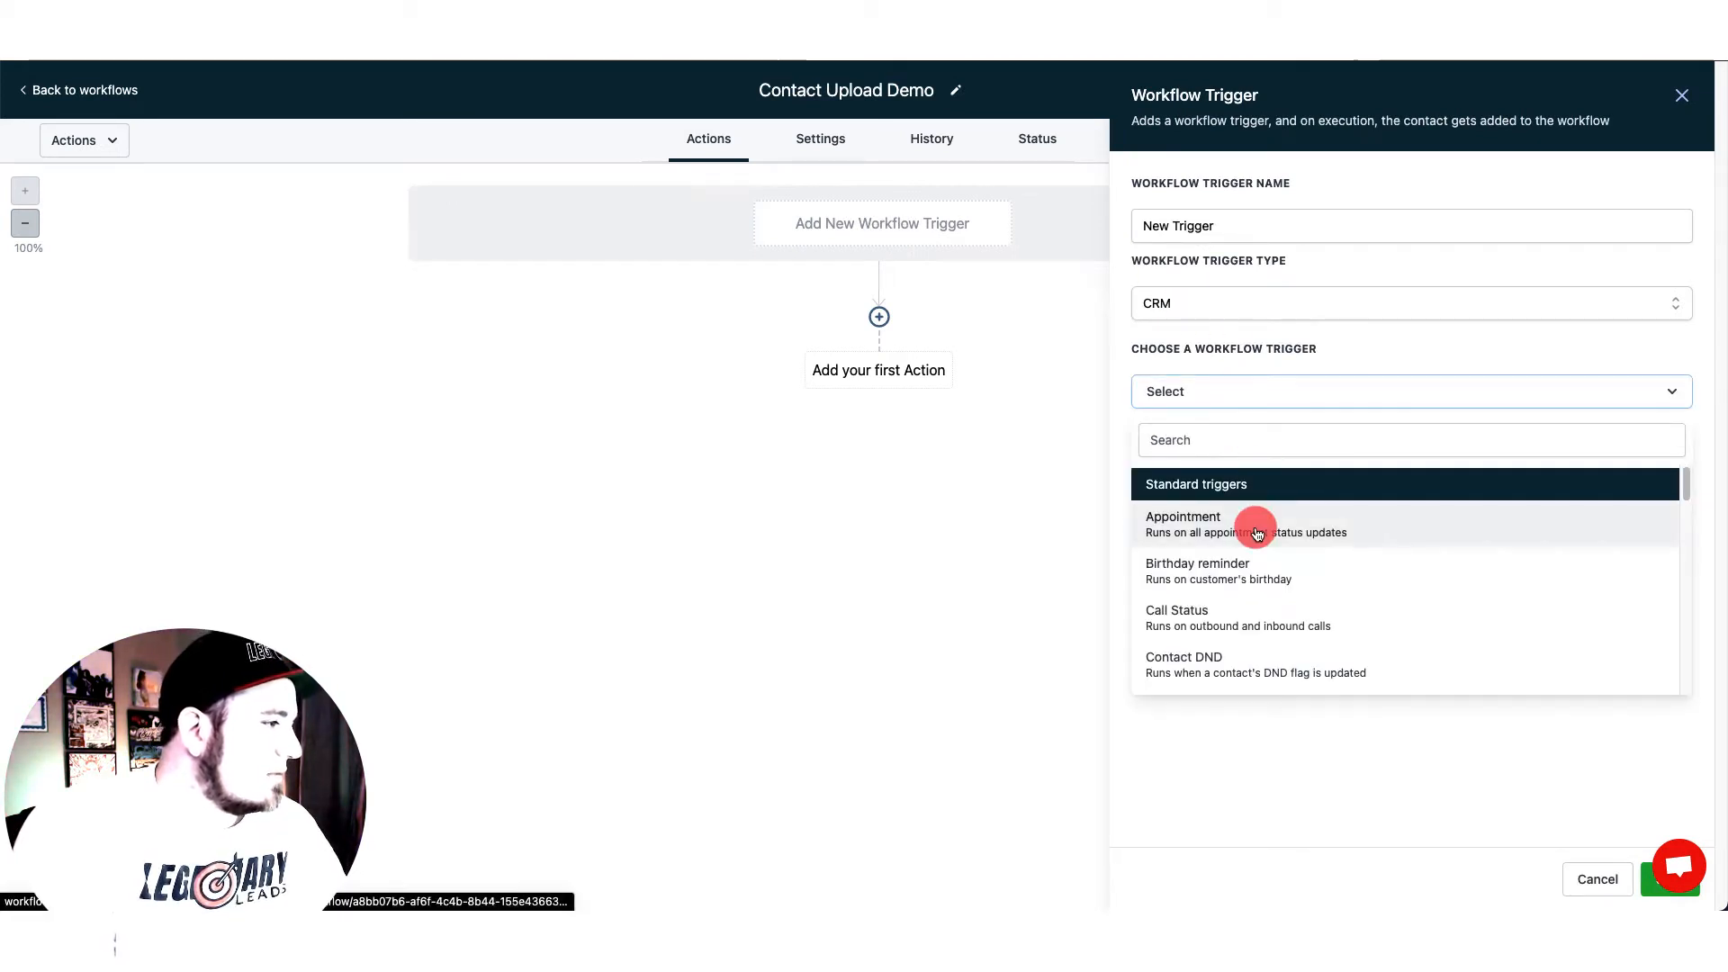
scroll(1246, 630, down, 1)
scroll(1246, 639, down, 8)
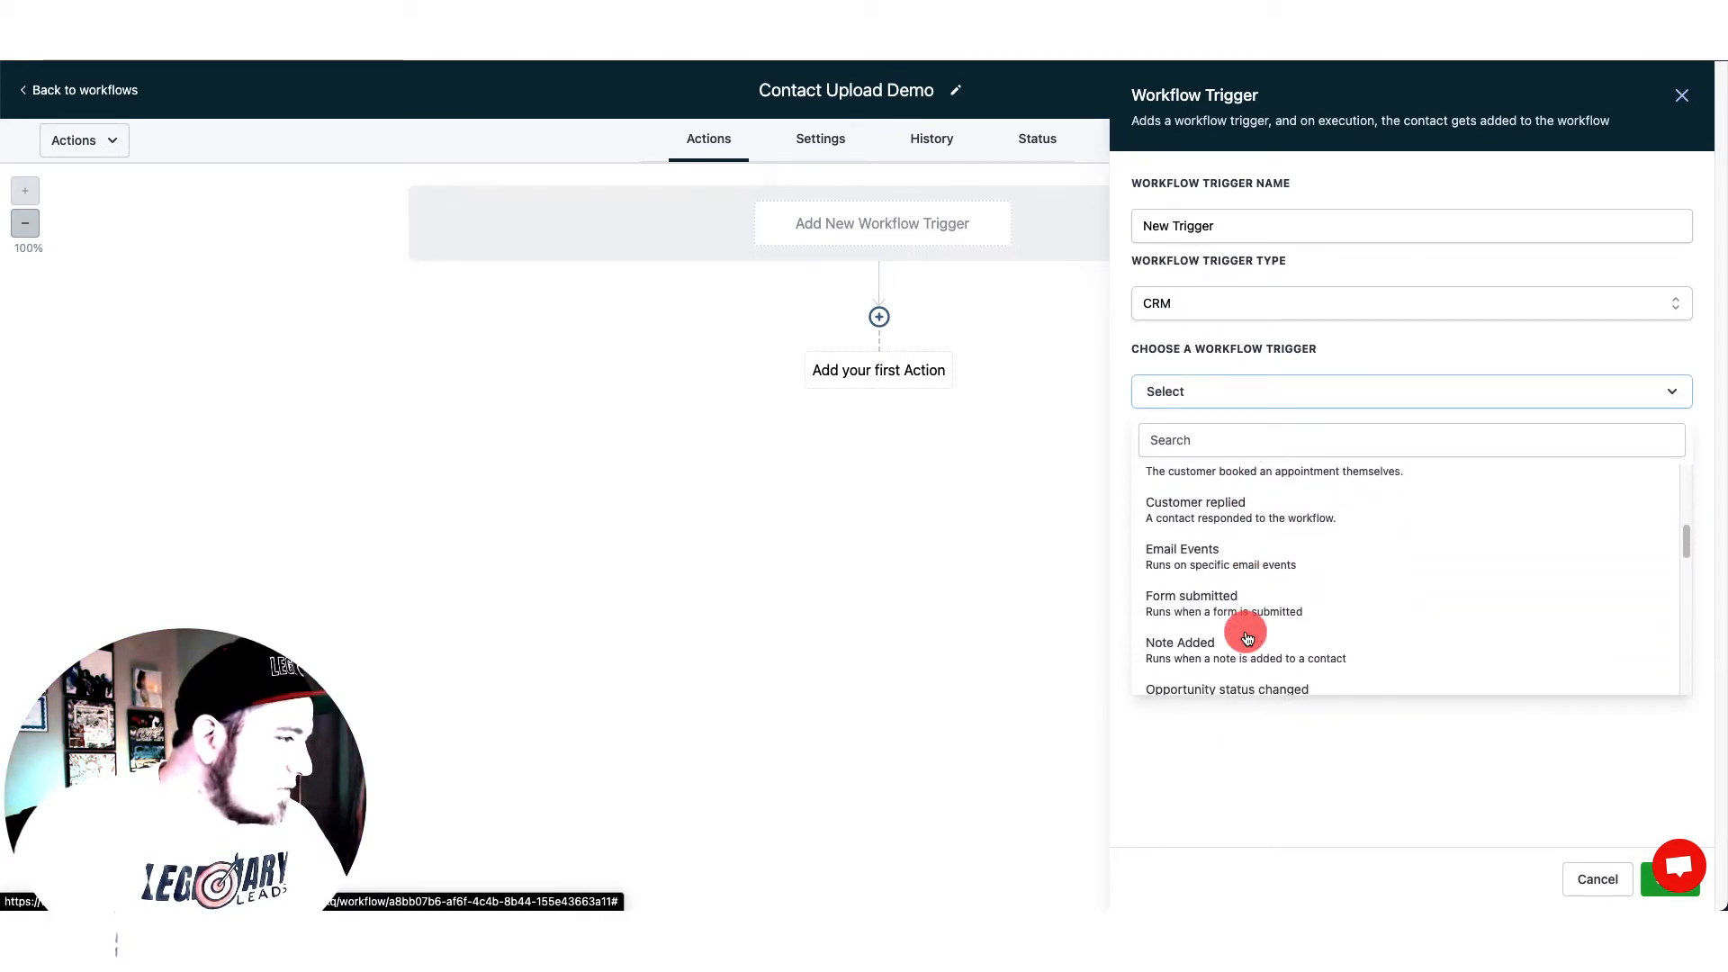
scroll(1247, 638, down, 3)
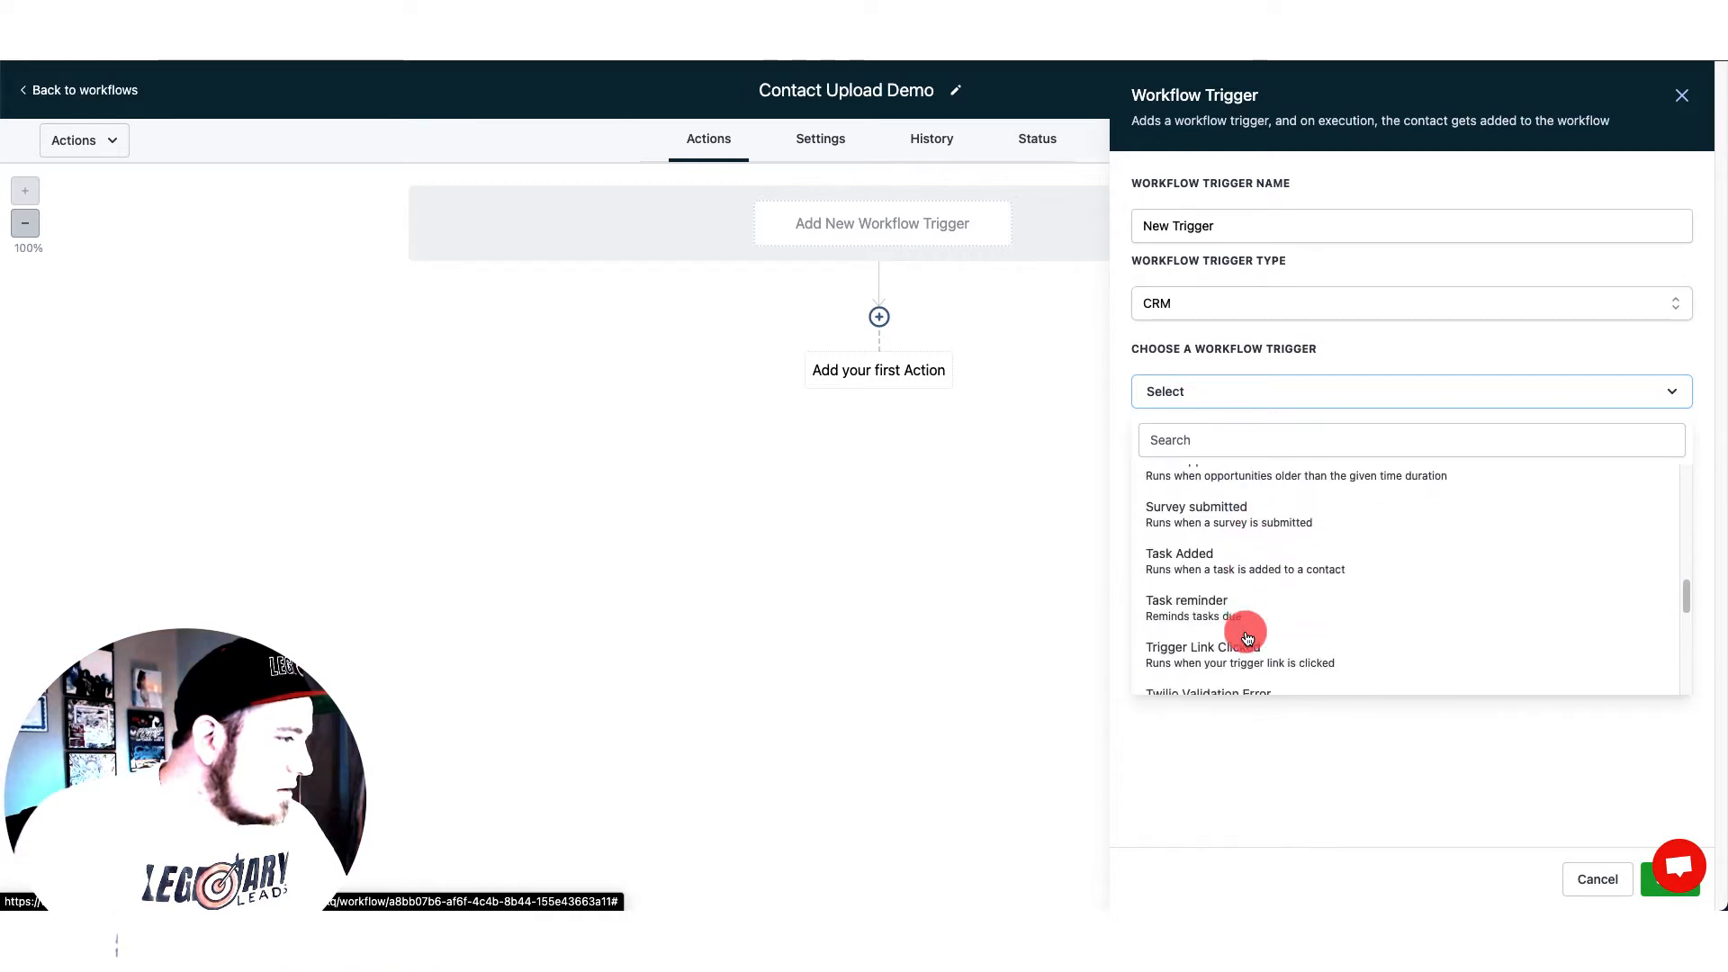
scroll(1247, 638, up, 6)
scroll(1246, 638, up, 3)
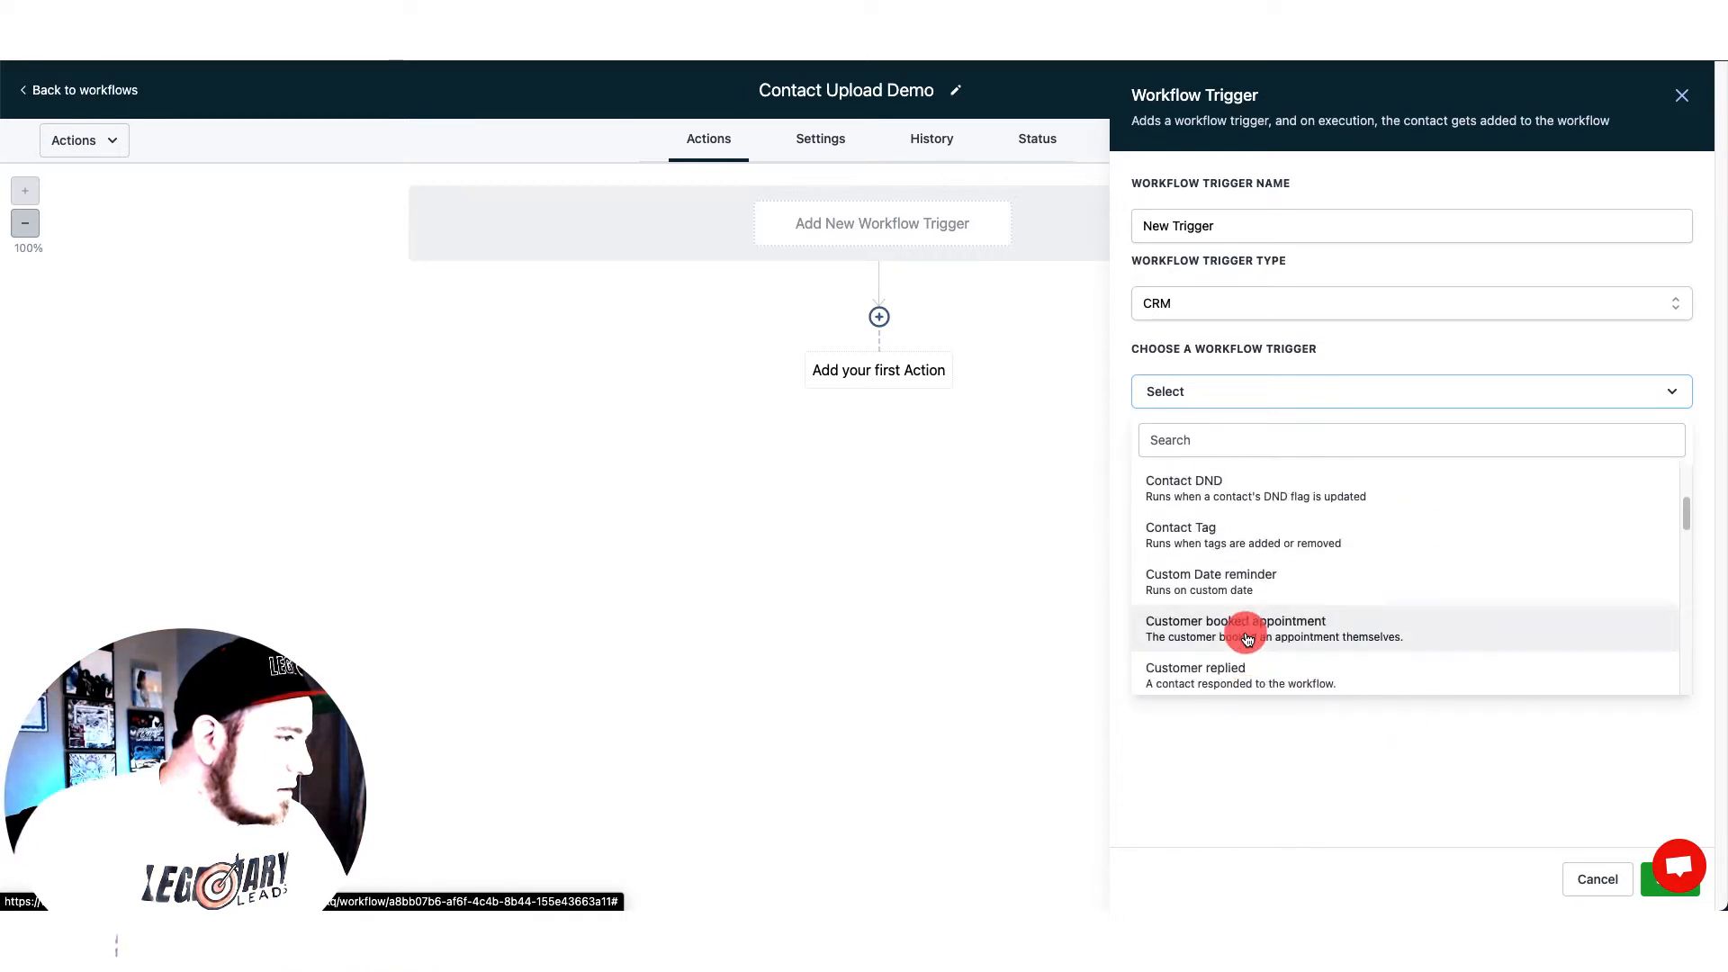
click(1242, 560)
triple_click(1257, 229)
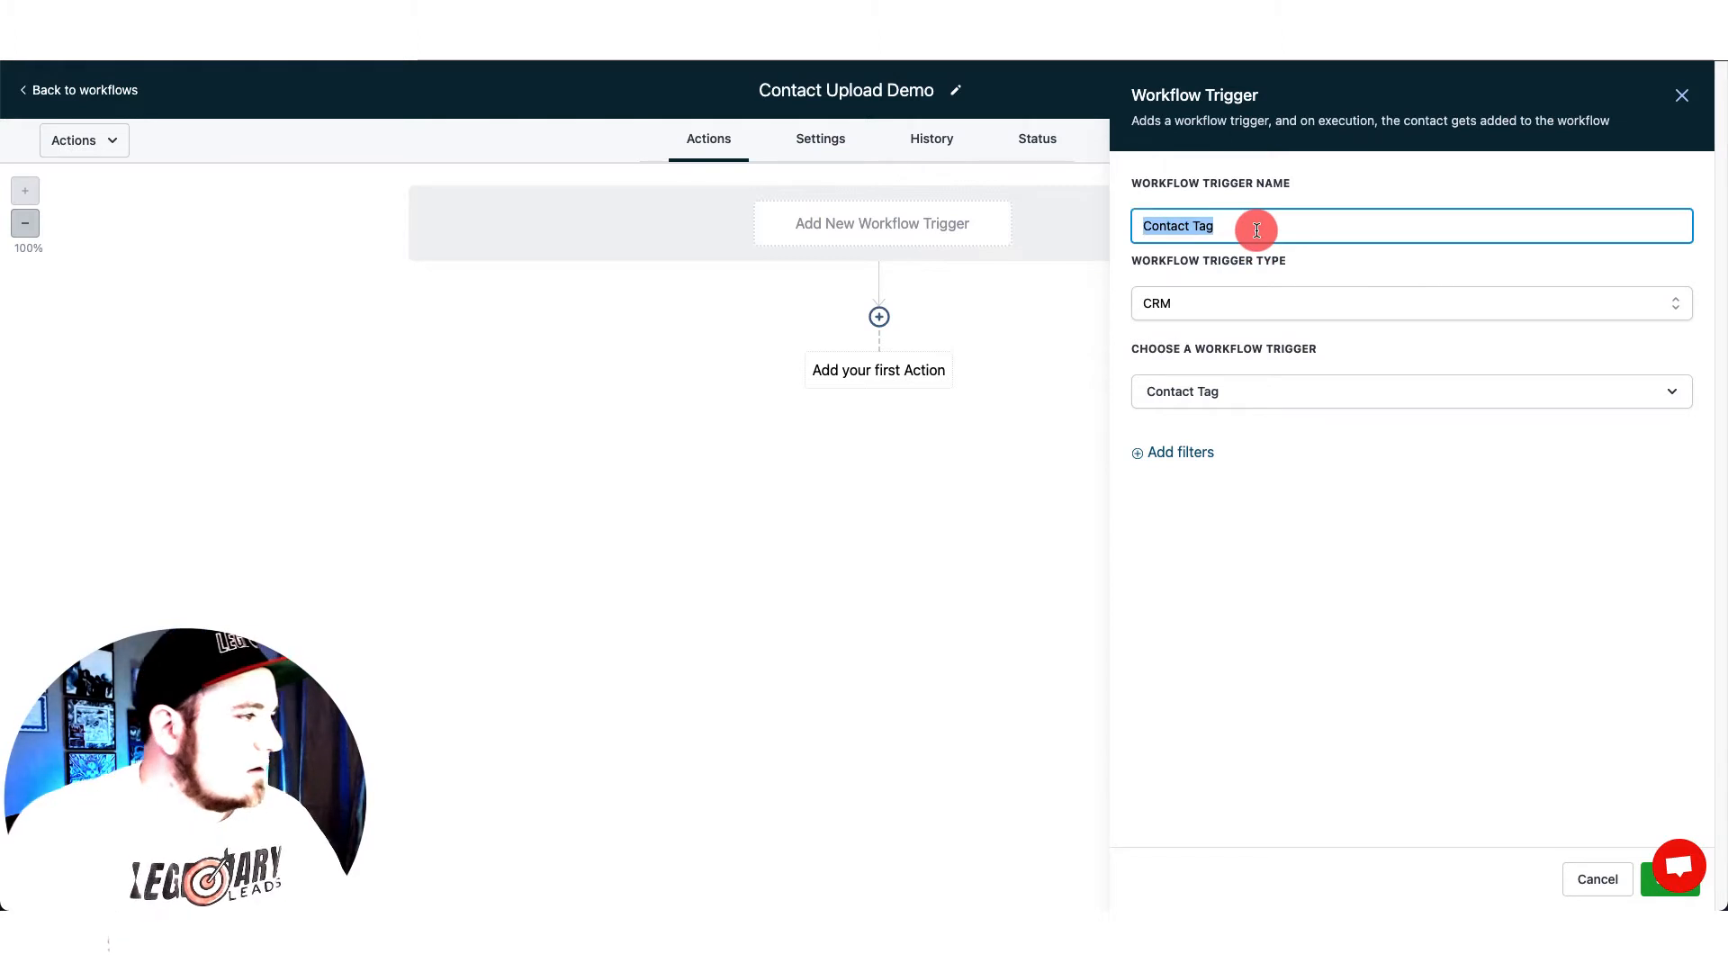
text(Contact Upload Demo)
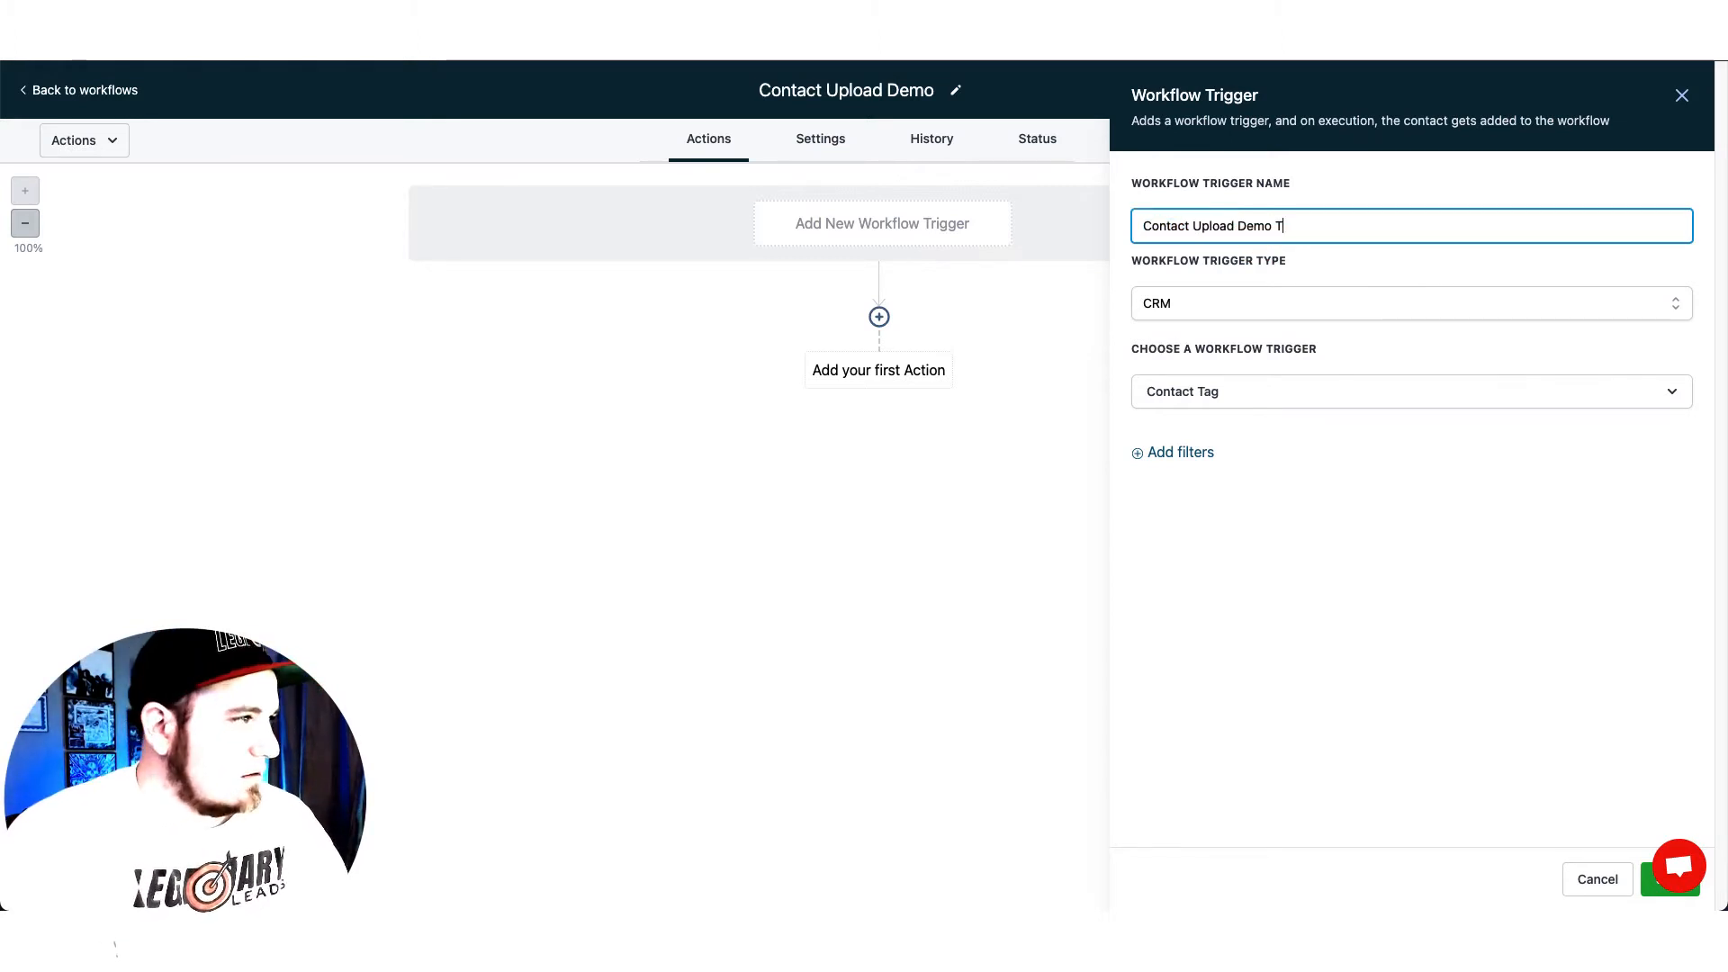
- Add a Tag Added filter for the contact upload demo tag to the trigger and save the trigger
click(1207, 452)
click(1227, 469)
click(1217, 603)
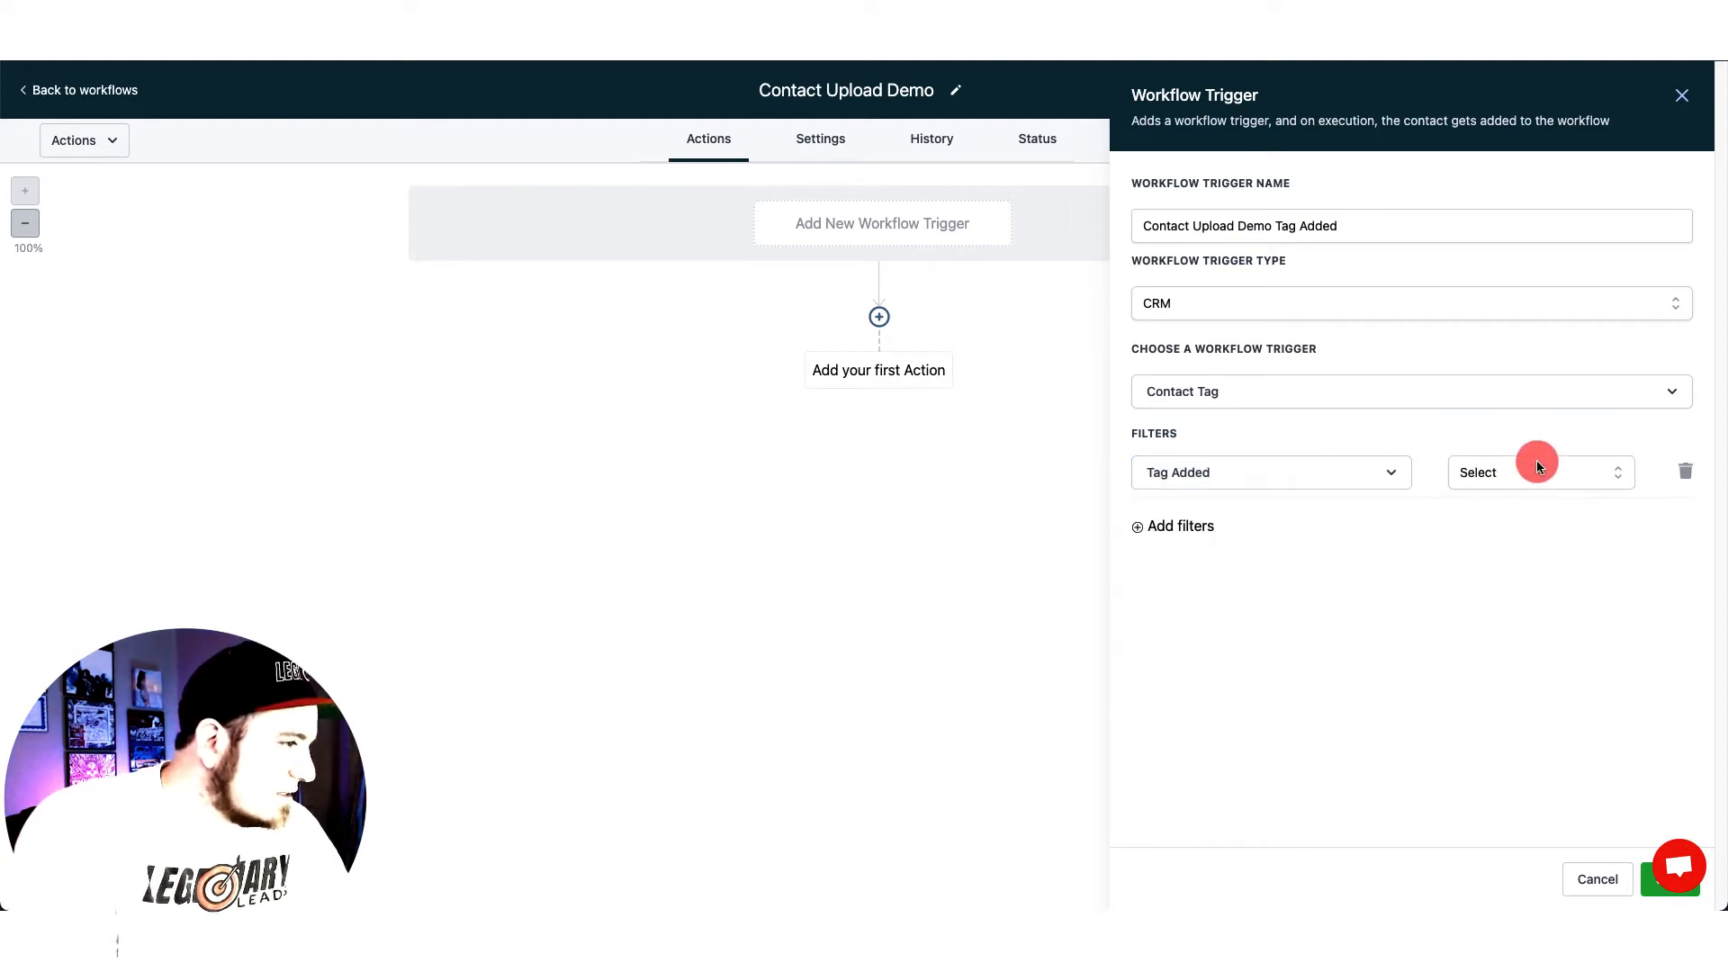
click(1536, 461)
click(1525, 554)
click(1639, 904)
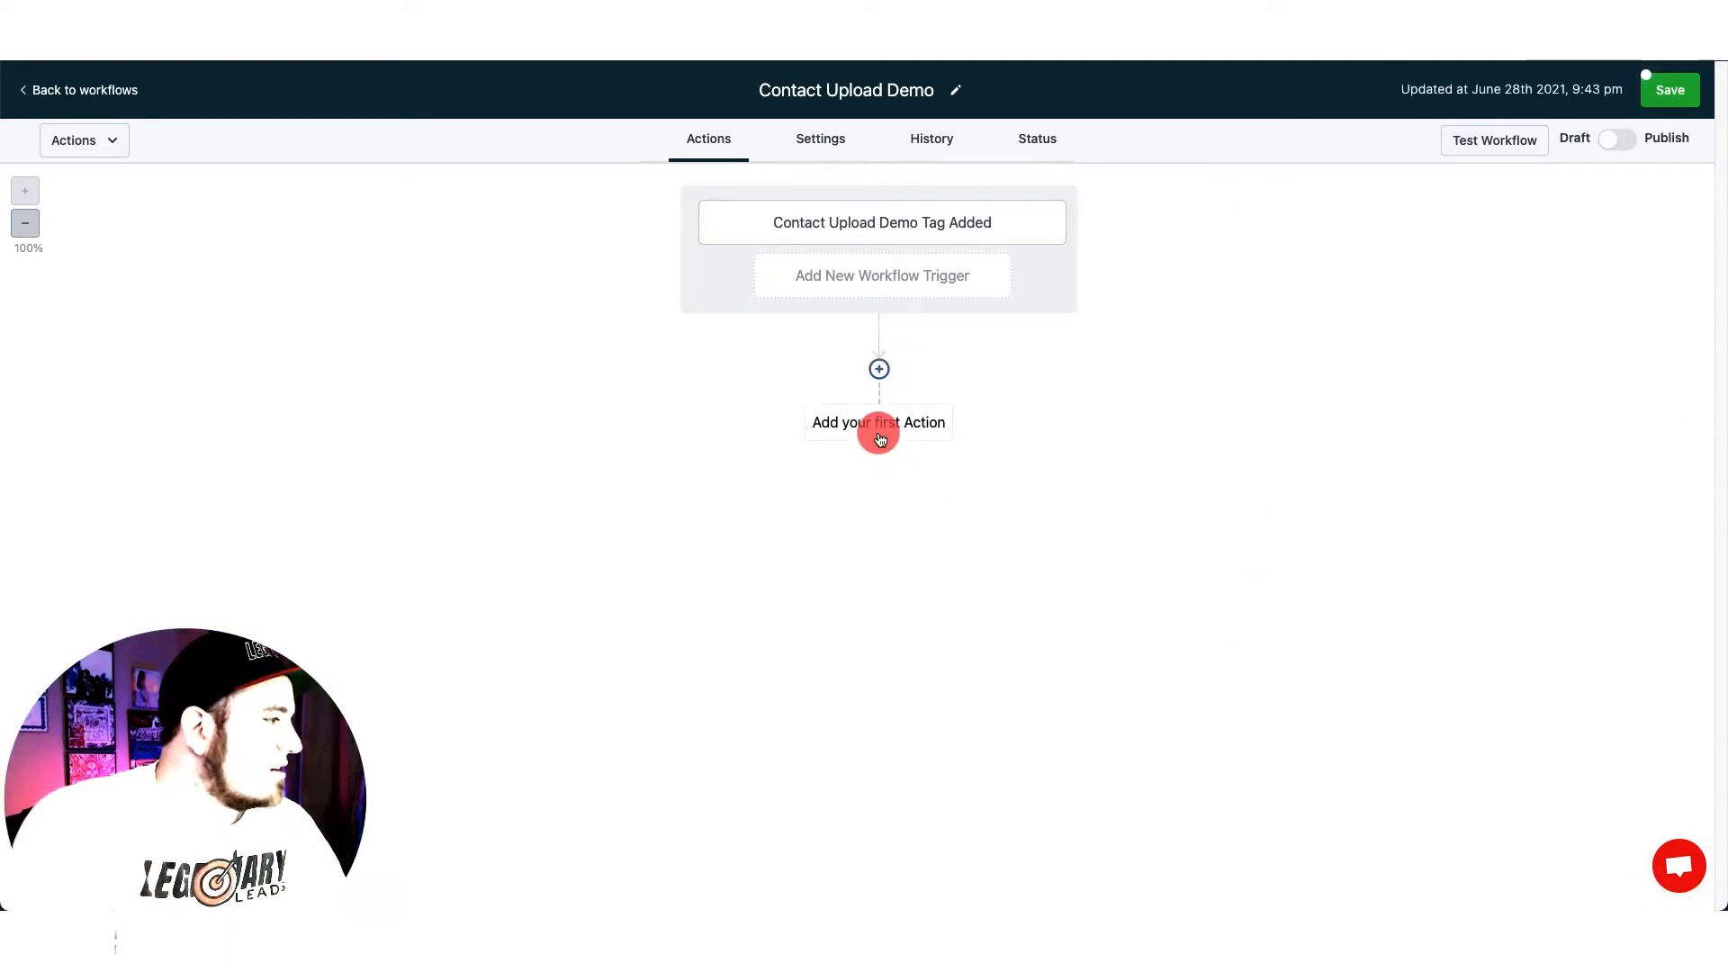
- Add an Add/Update Opportunity action to the workflow and name it "Contact Upload Demo --> Add To Pipeline"
click(879, 438)
scroll(1435, 502, down, 4)
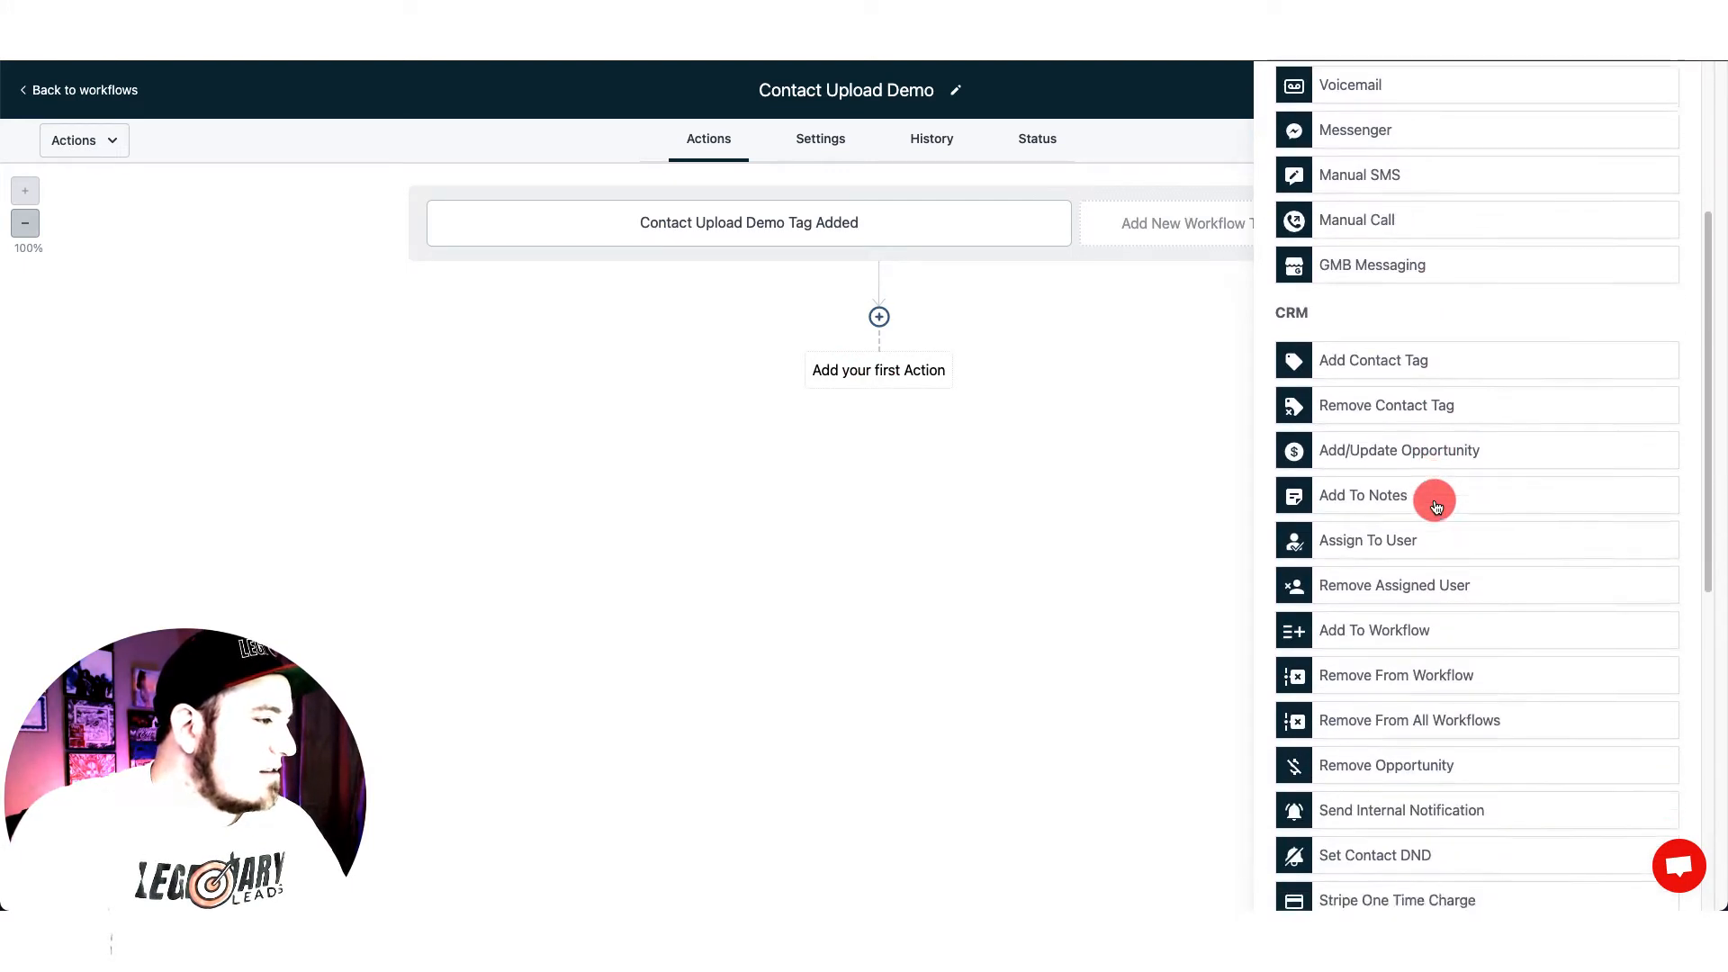
scroll(1435, 501, down, 3)
click(1466, 237)
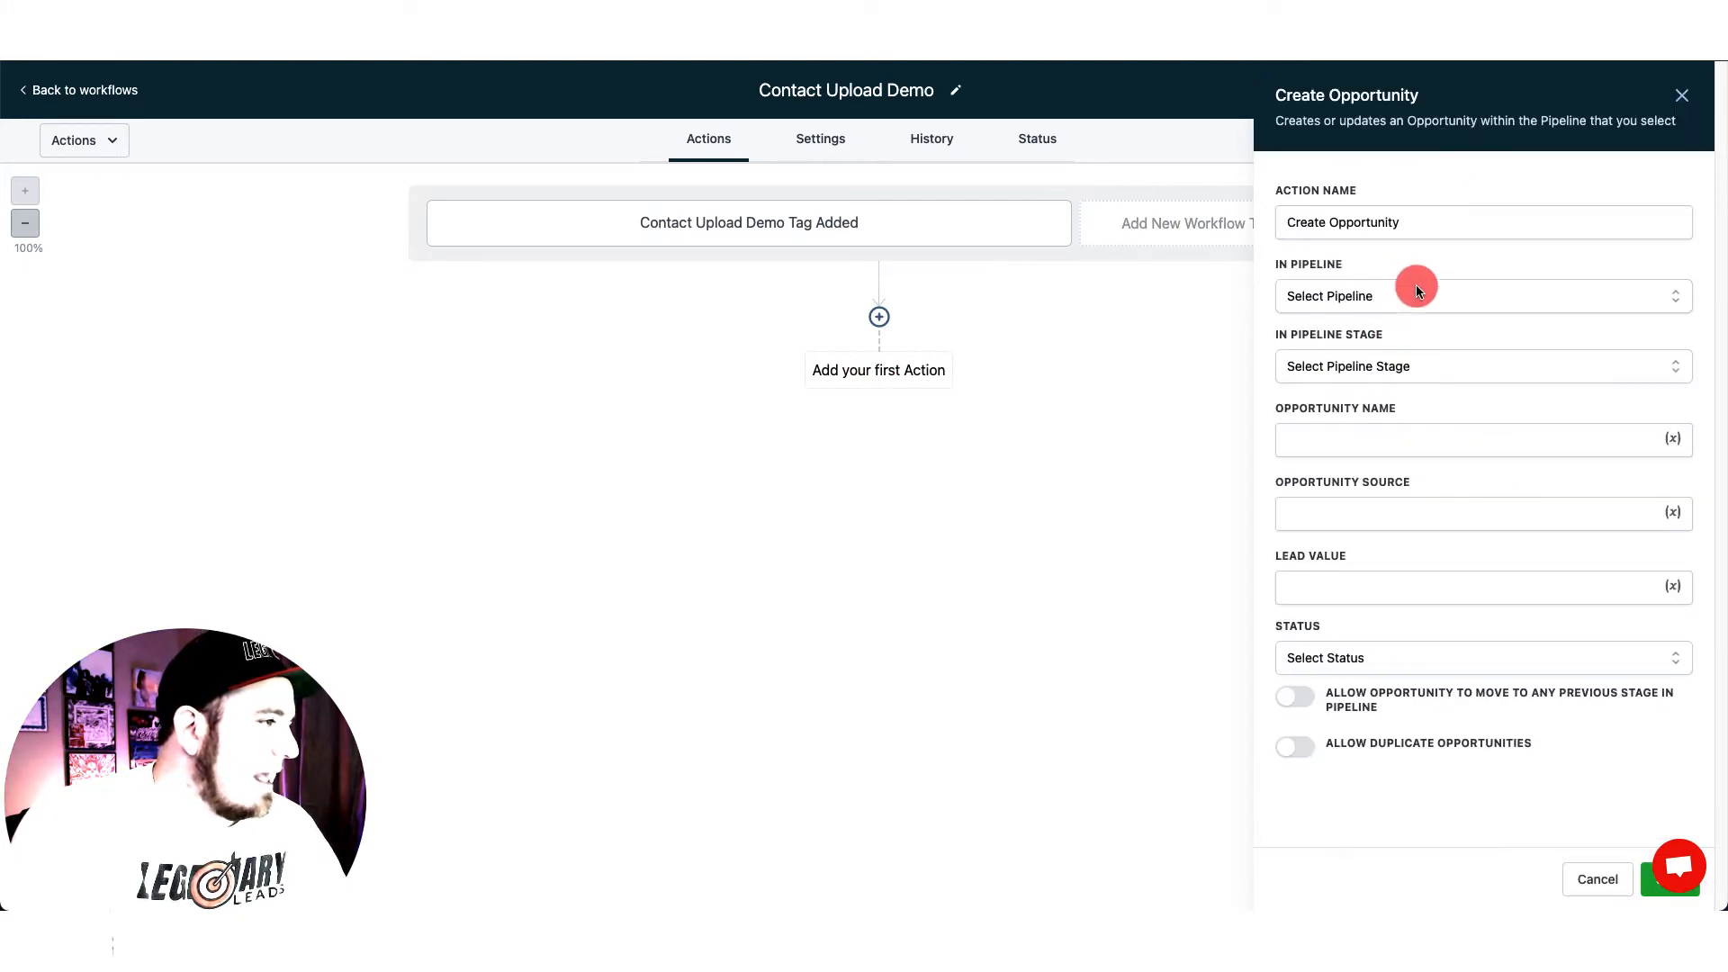
double_click(1365, 224)
text(Contact Upload Demo)
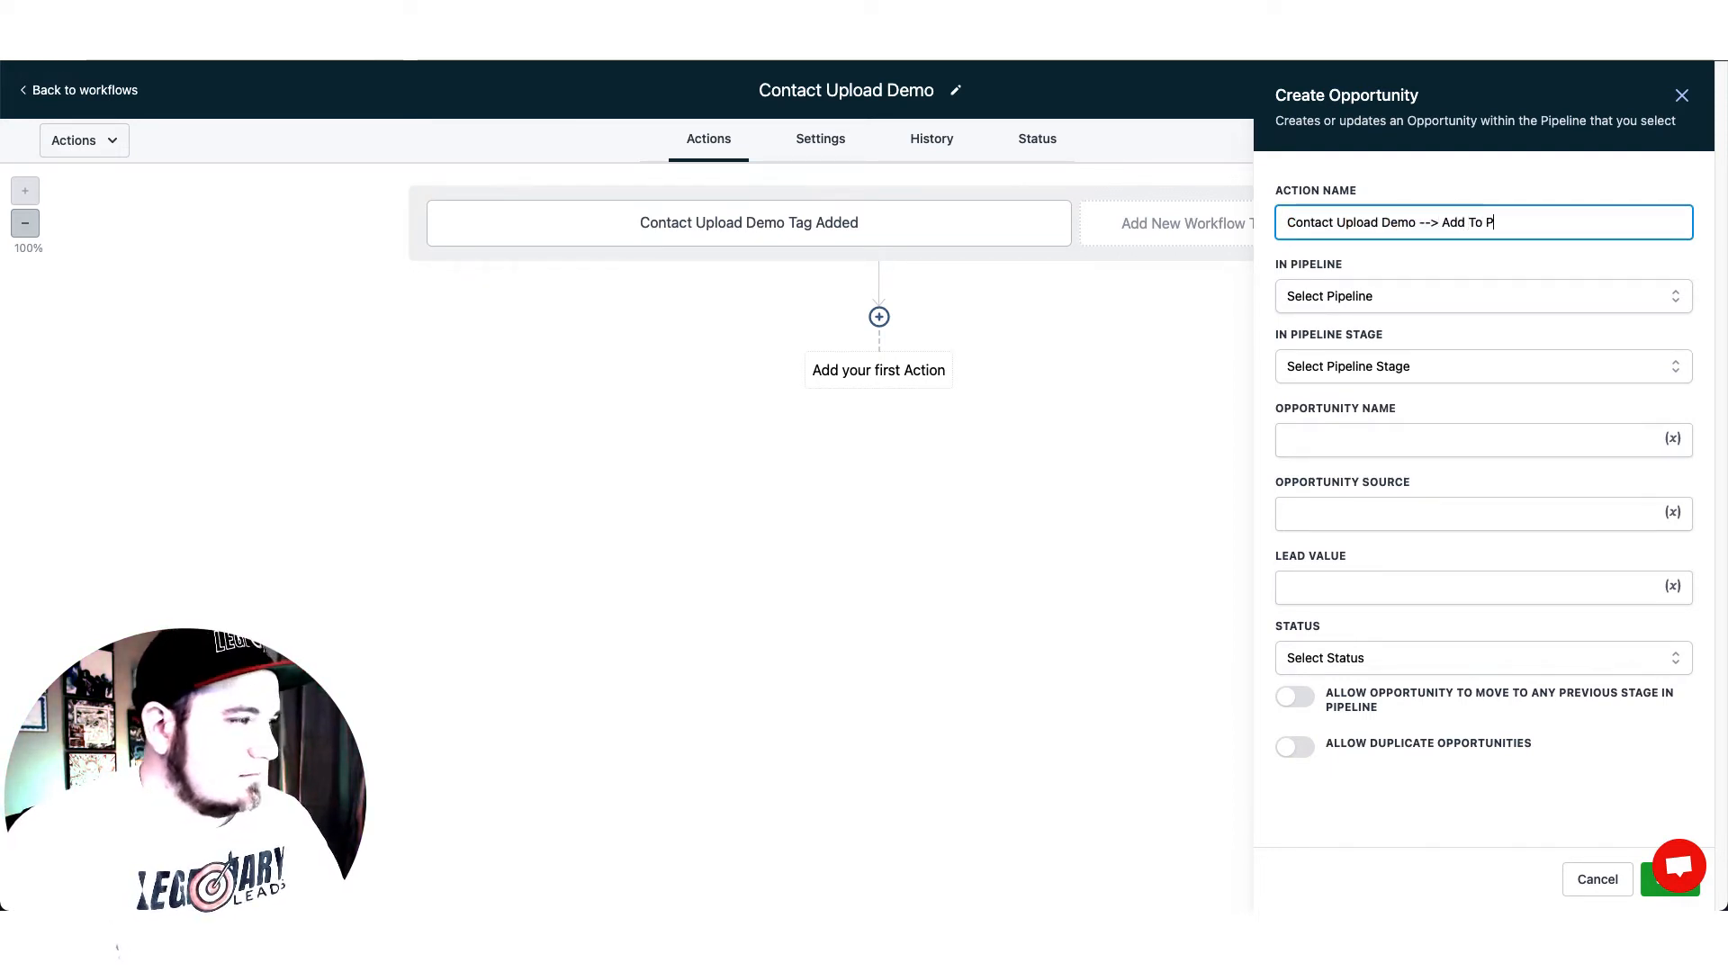
text(--> Add To Pipl)
key(BackSpace)
text(eline)
- Set the opportunity action to Default Pipeline, stage Lead In and status open, and save the action
click(1415, 299)
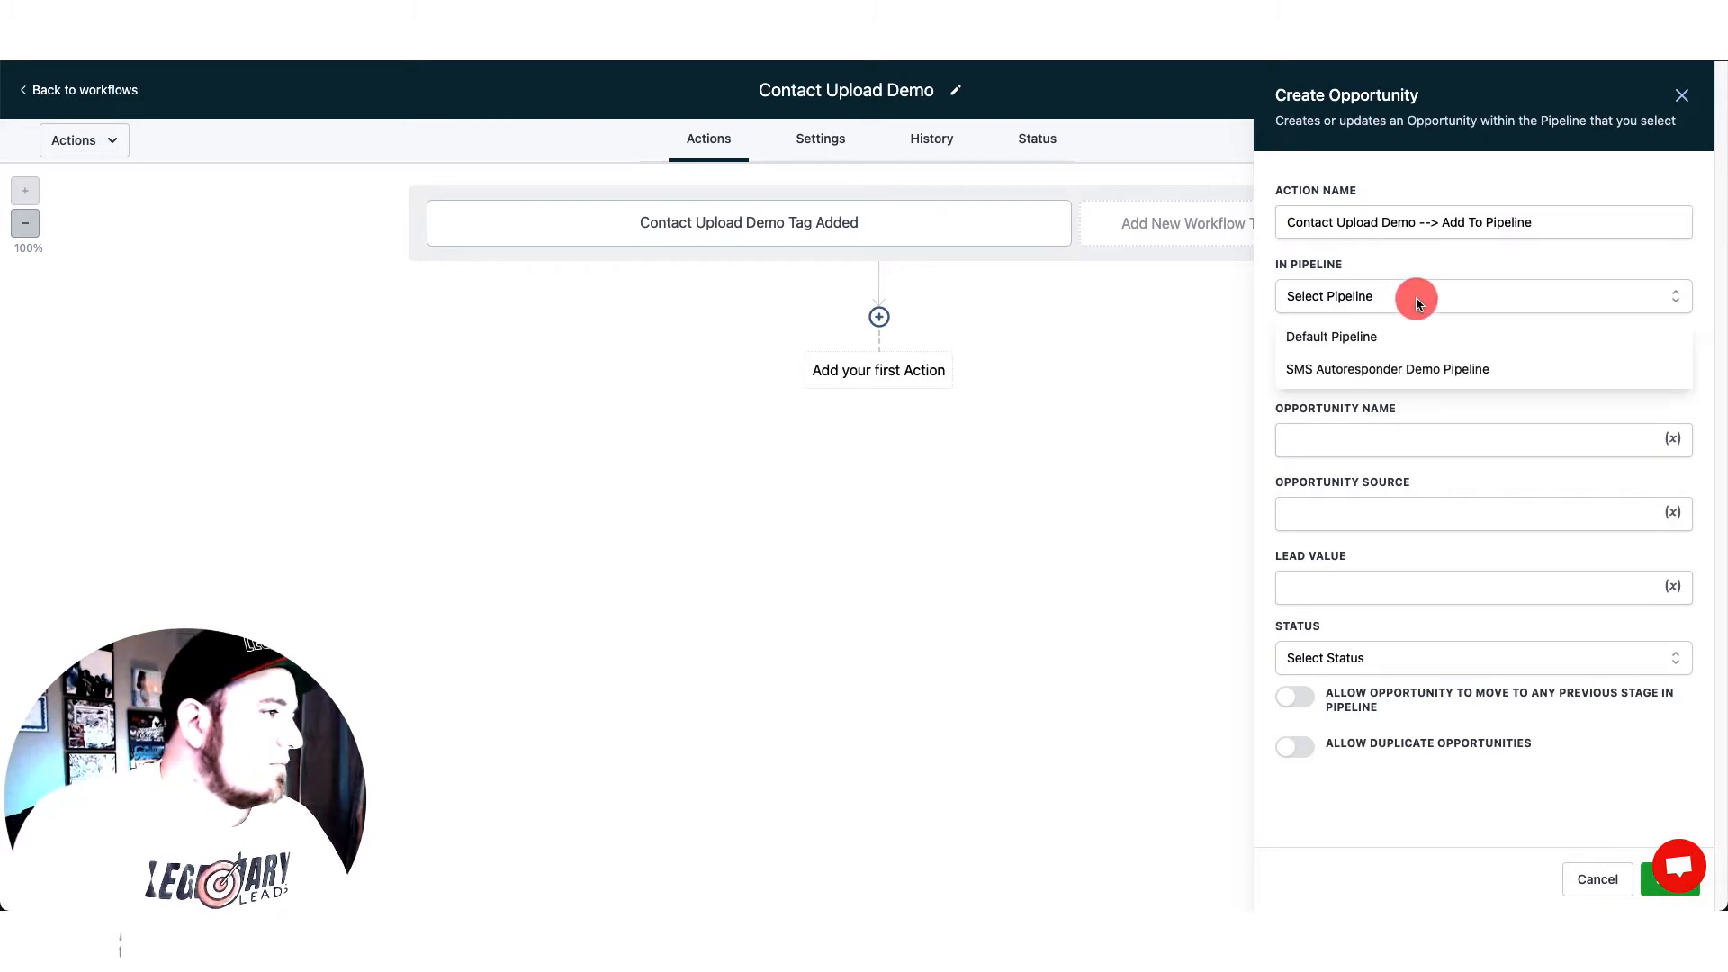
click(1402, 334)
click(1407, 364)
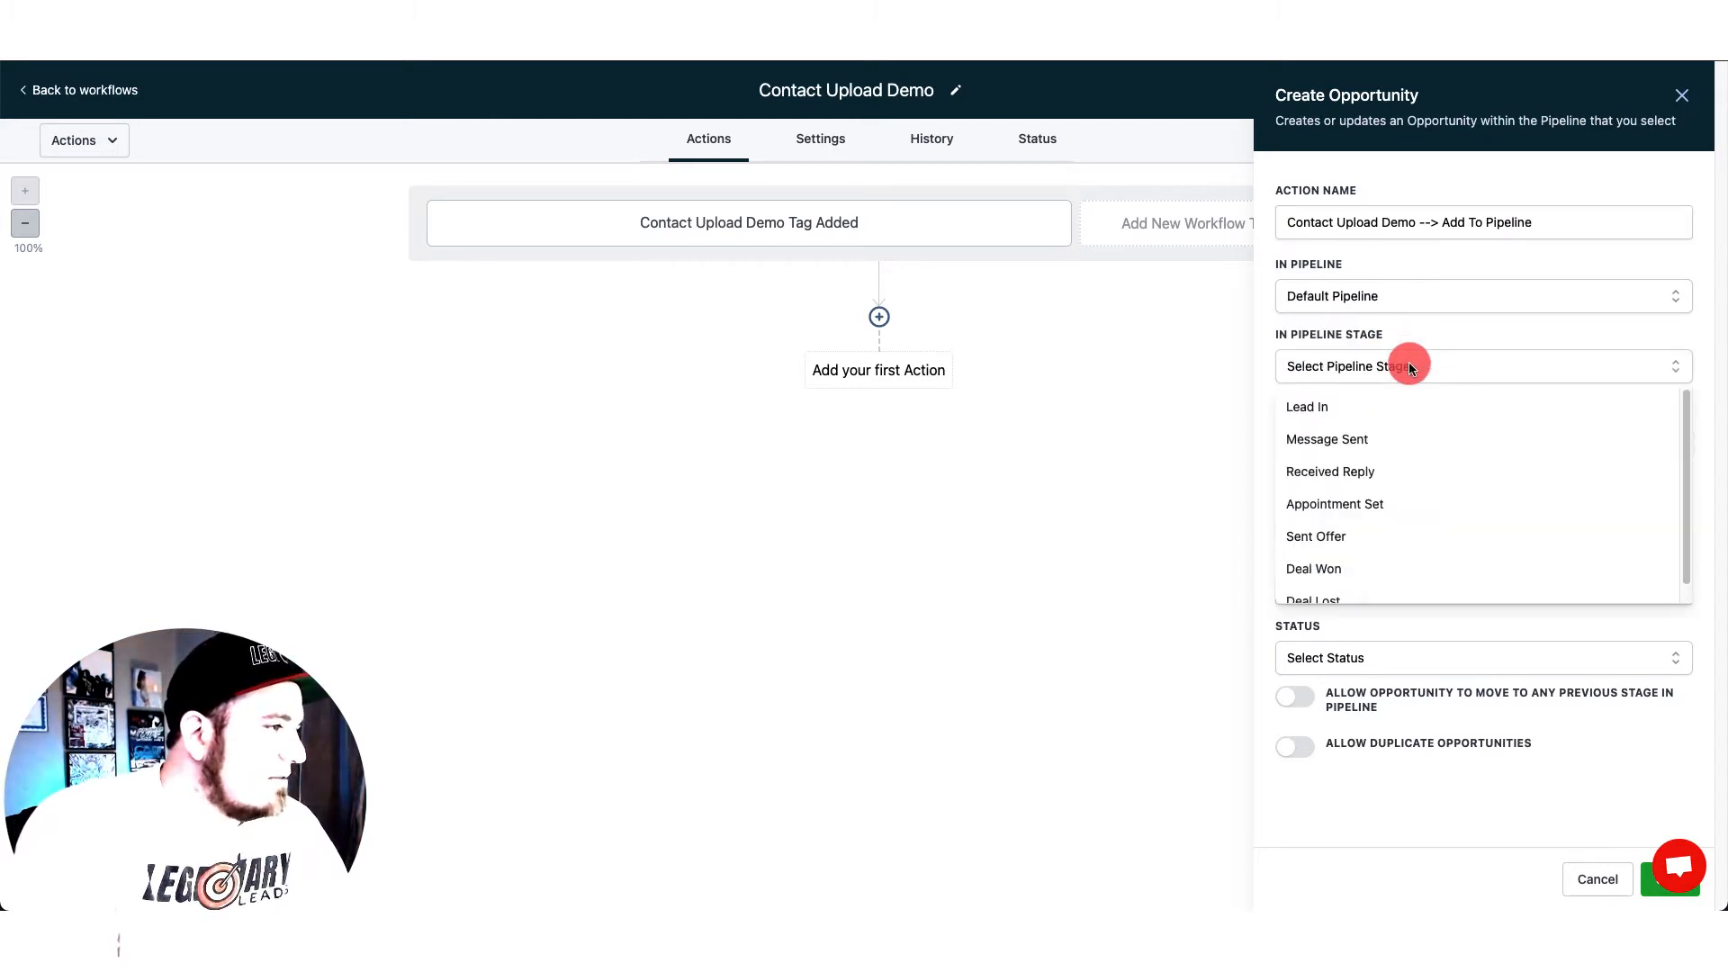
click(1383, 407)
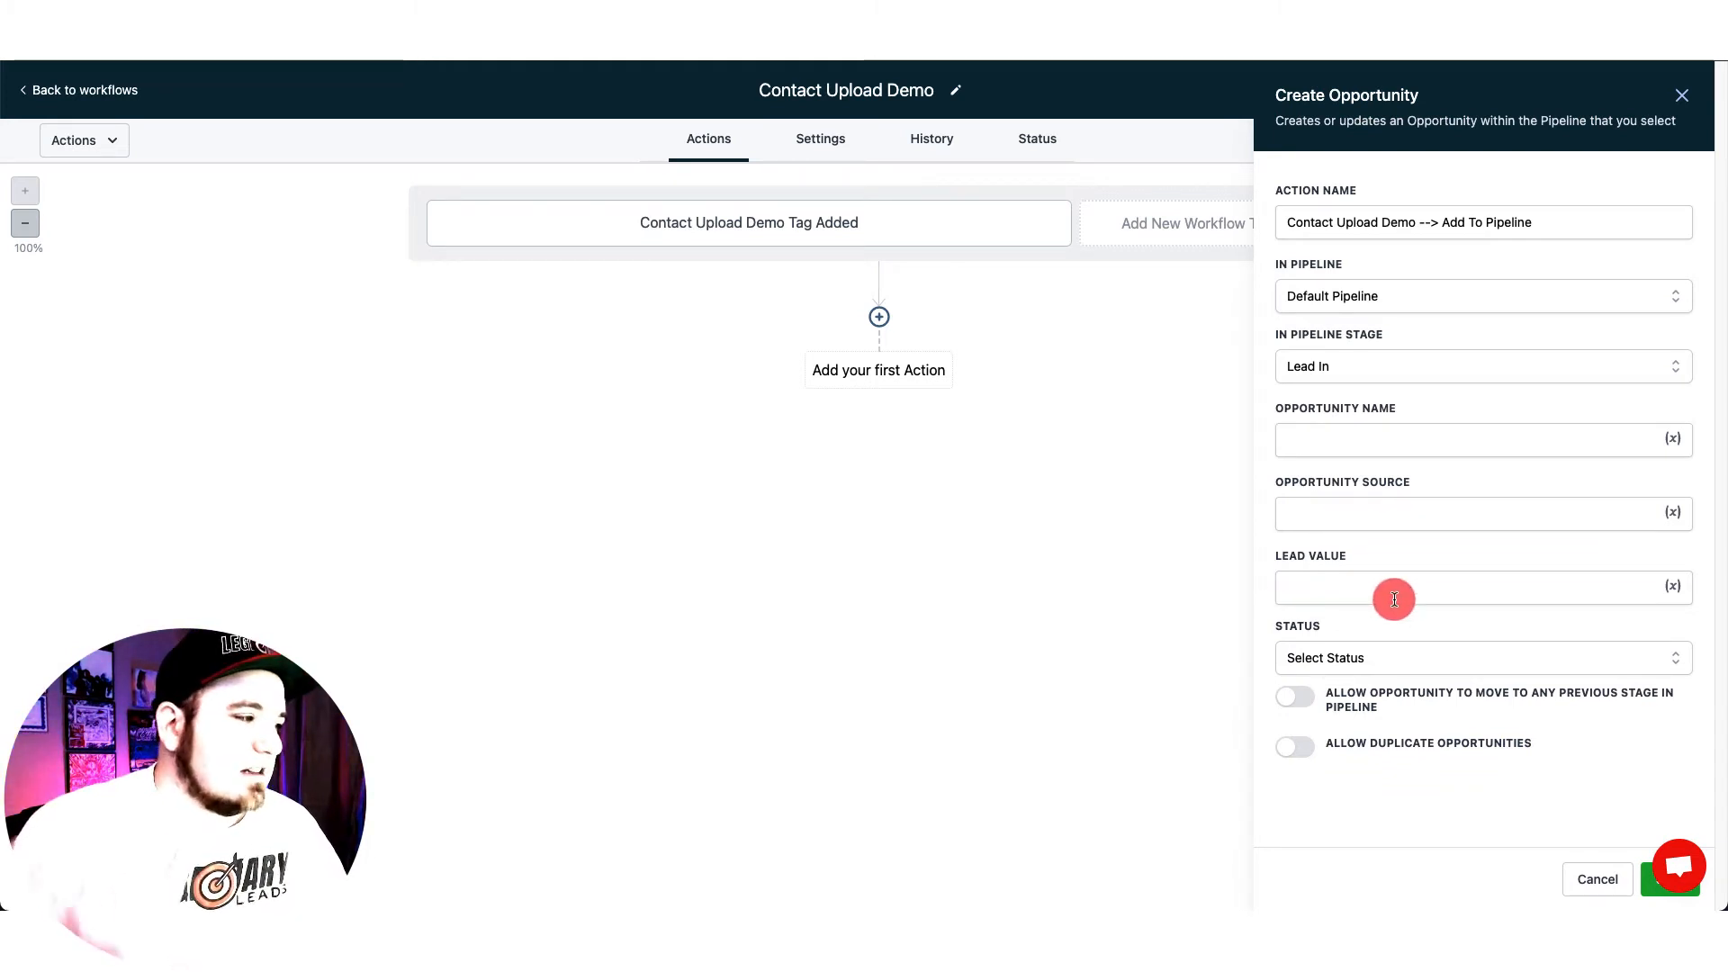
click(1347, 662)
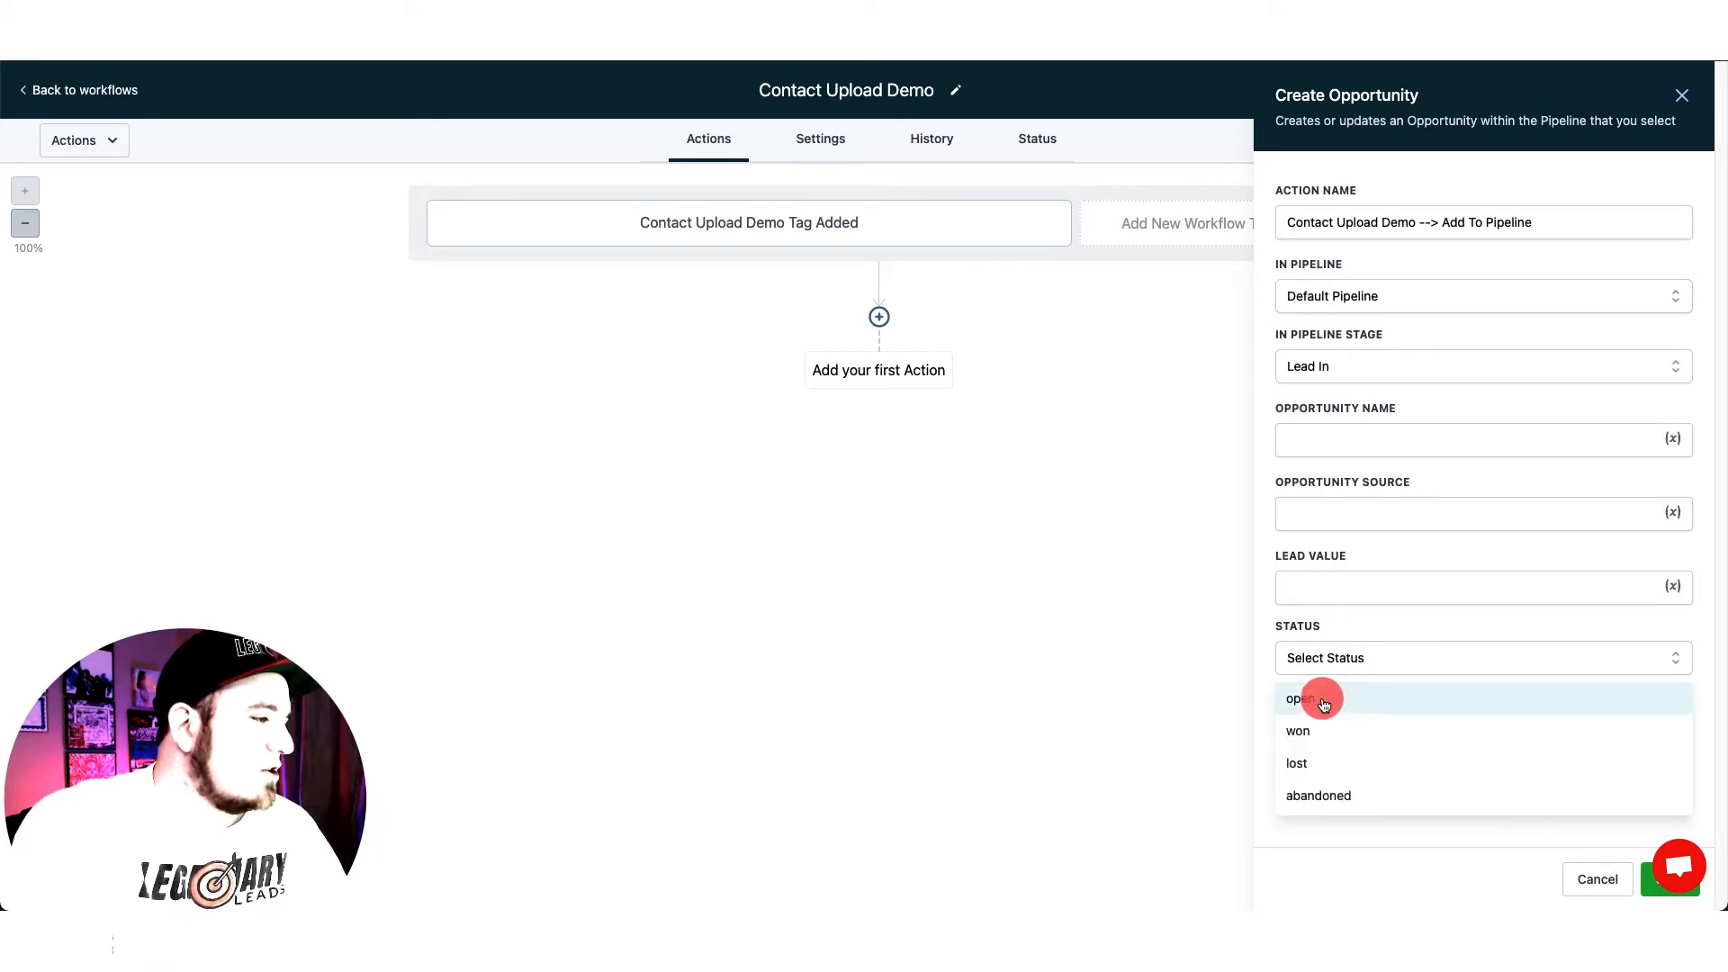
click(1323, 702)
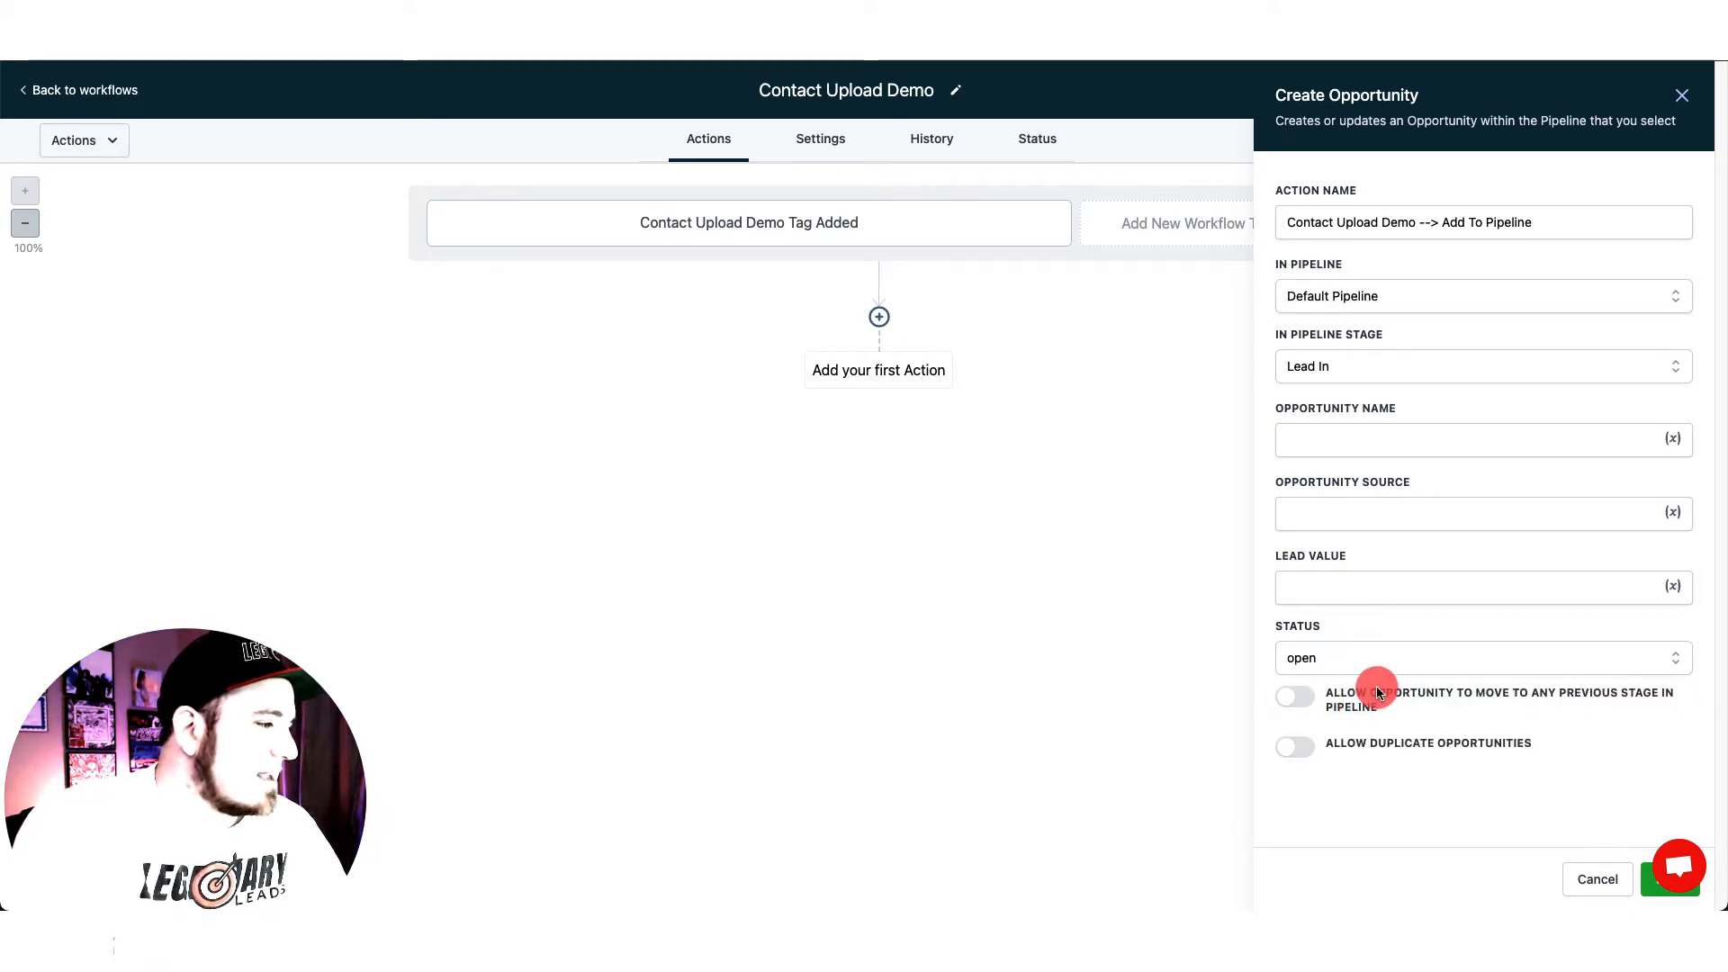
click(1663, 879)
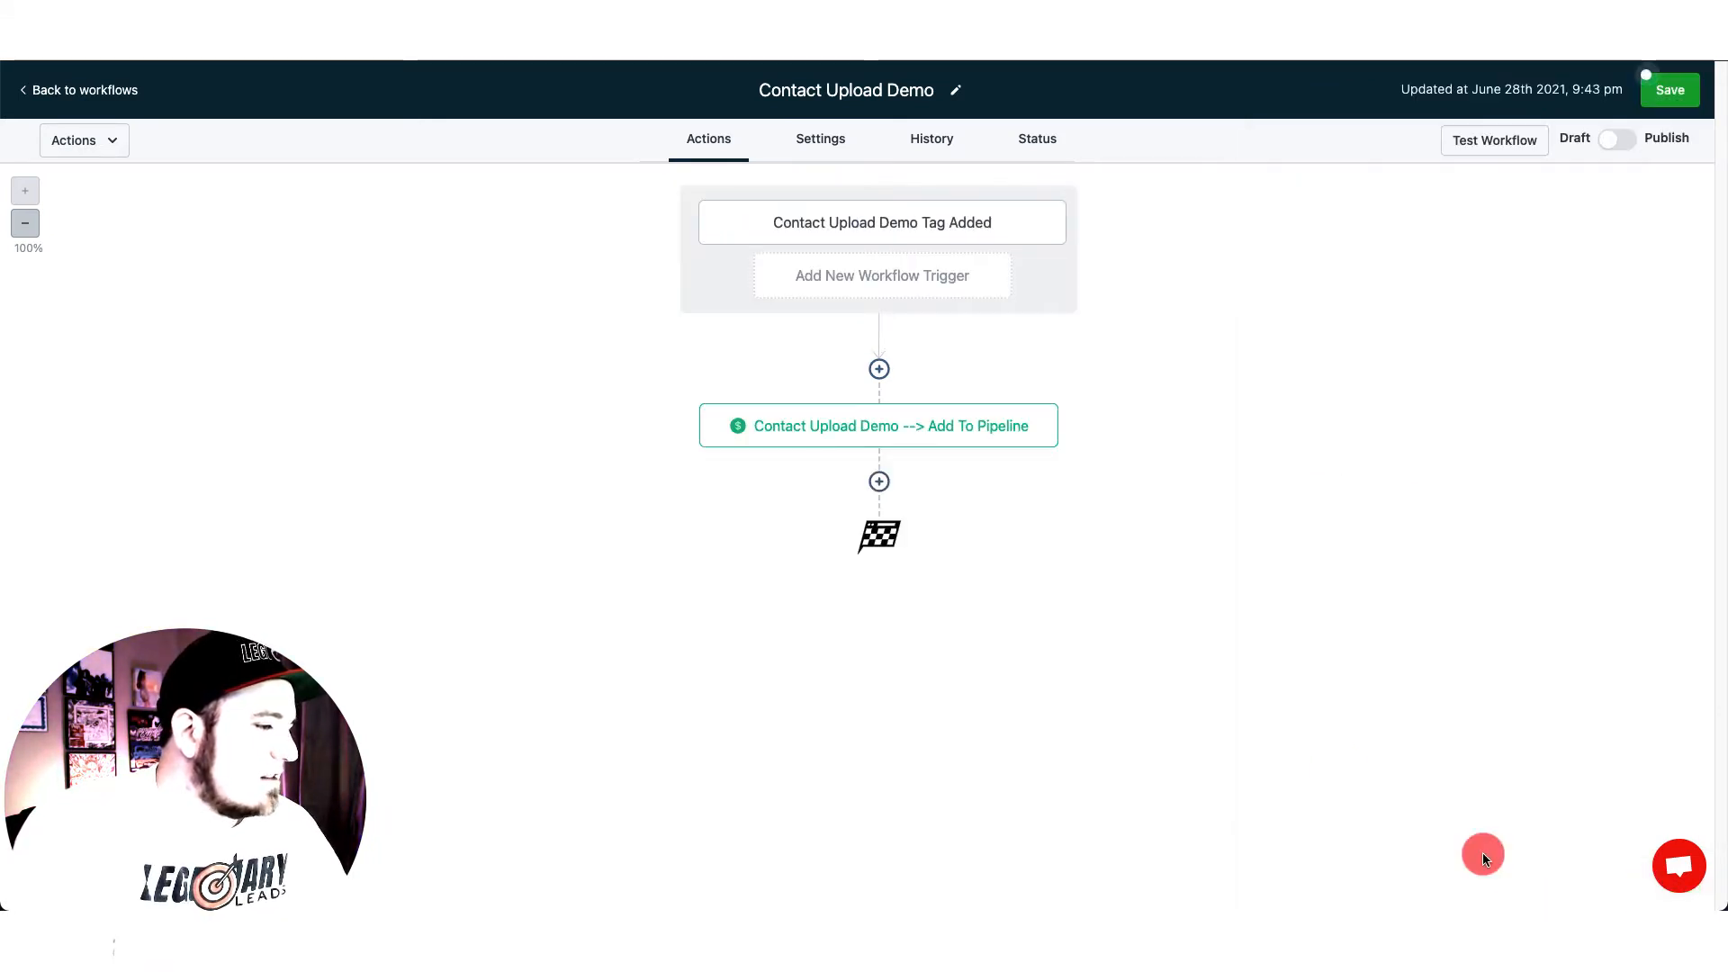
click(878, 486)
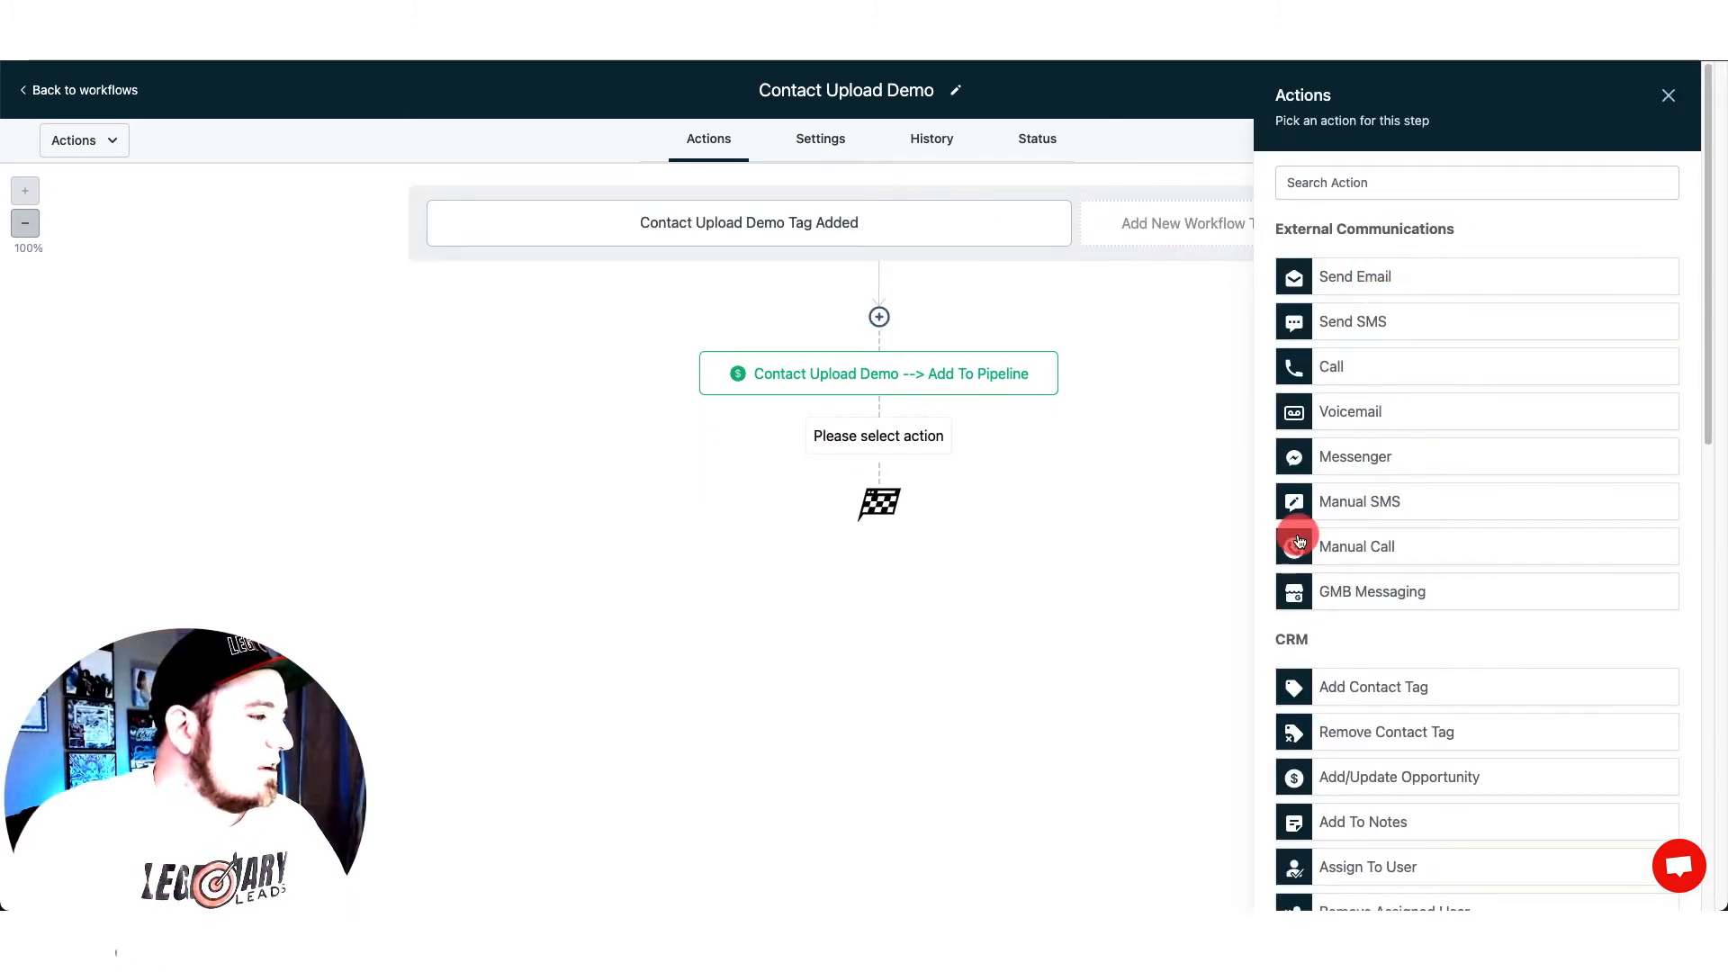
scroll(1374, 630, down, 7)
scroll(1375, 632, up, 7)
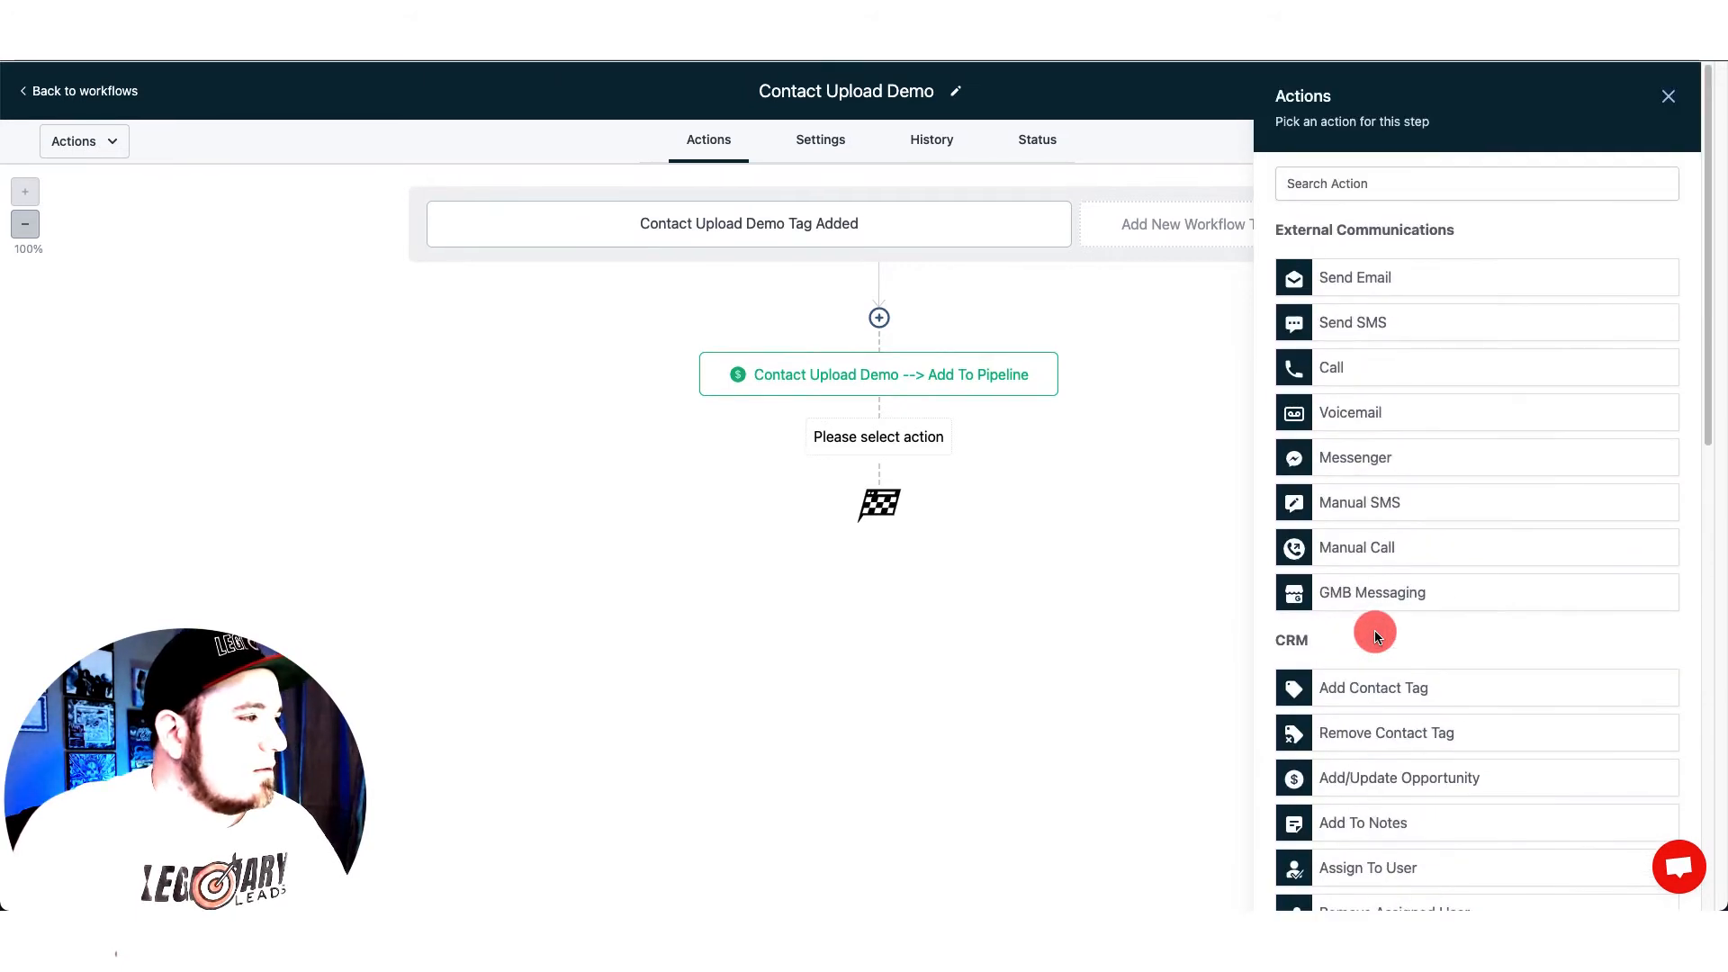
click(1668, 94)
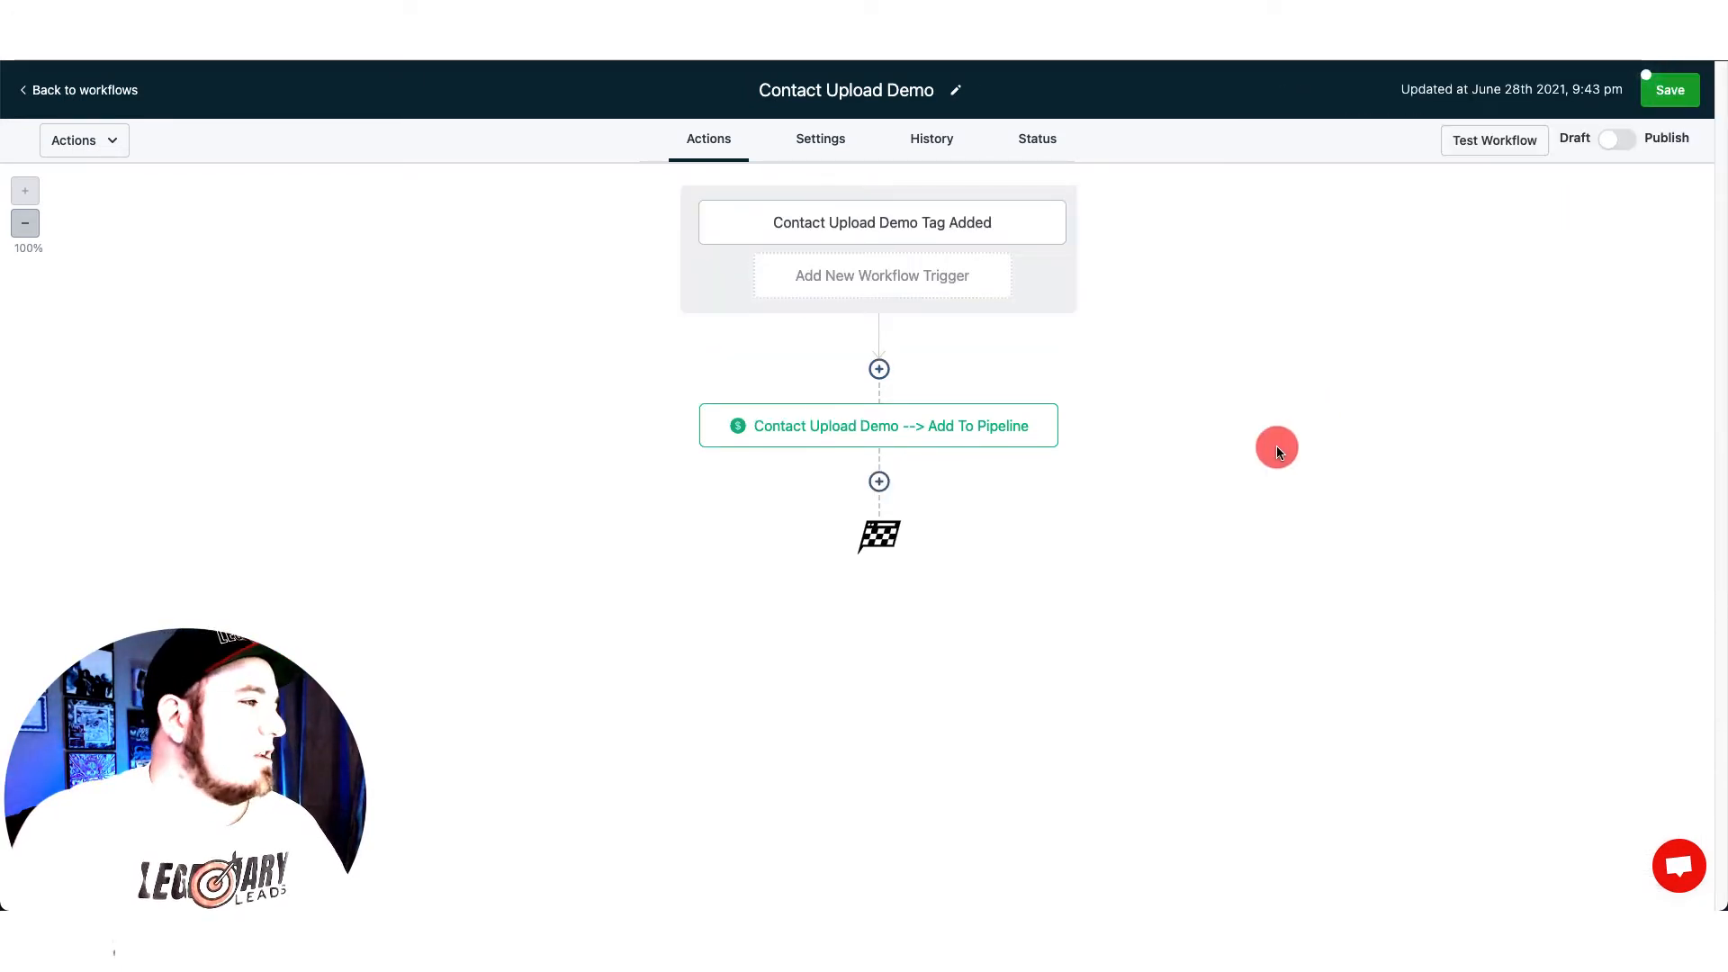
- Publish and save the Contact Upload Demo workflow, and return to the workflows list
click(1618, 139)
click(1670, 90)
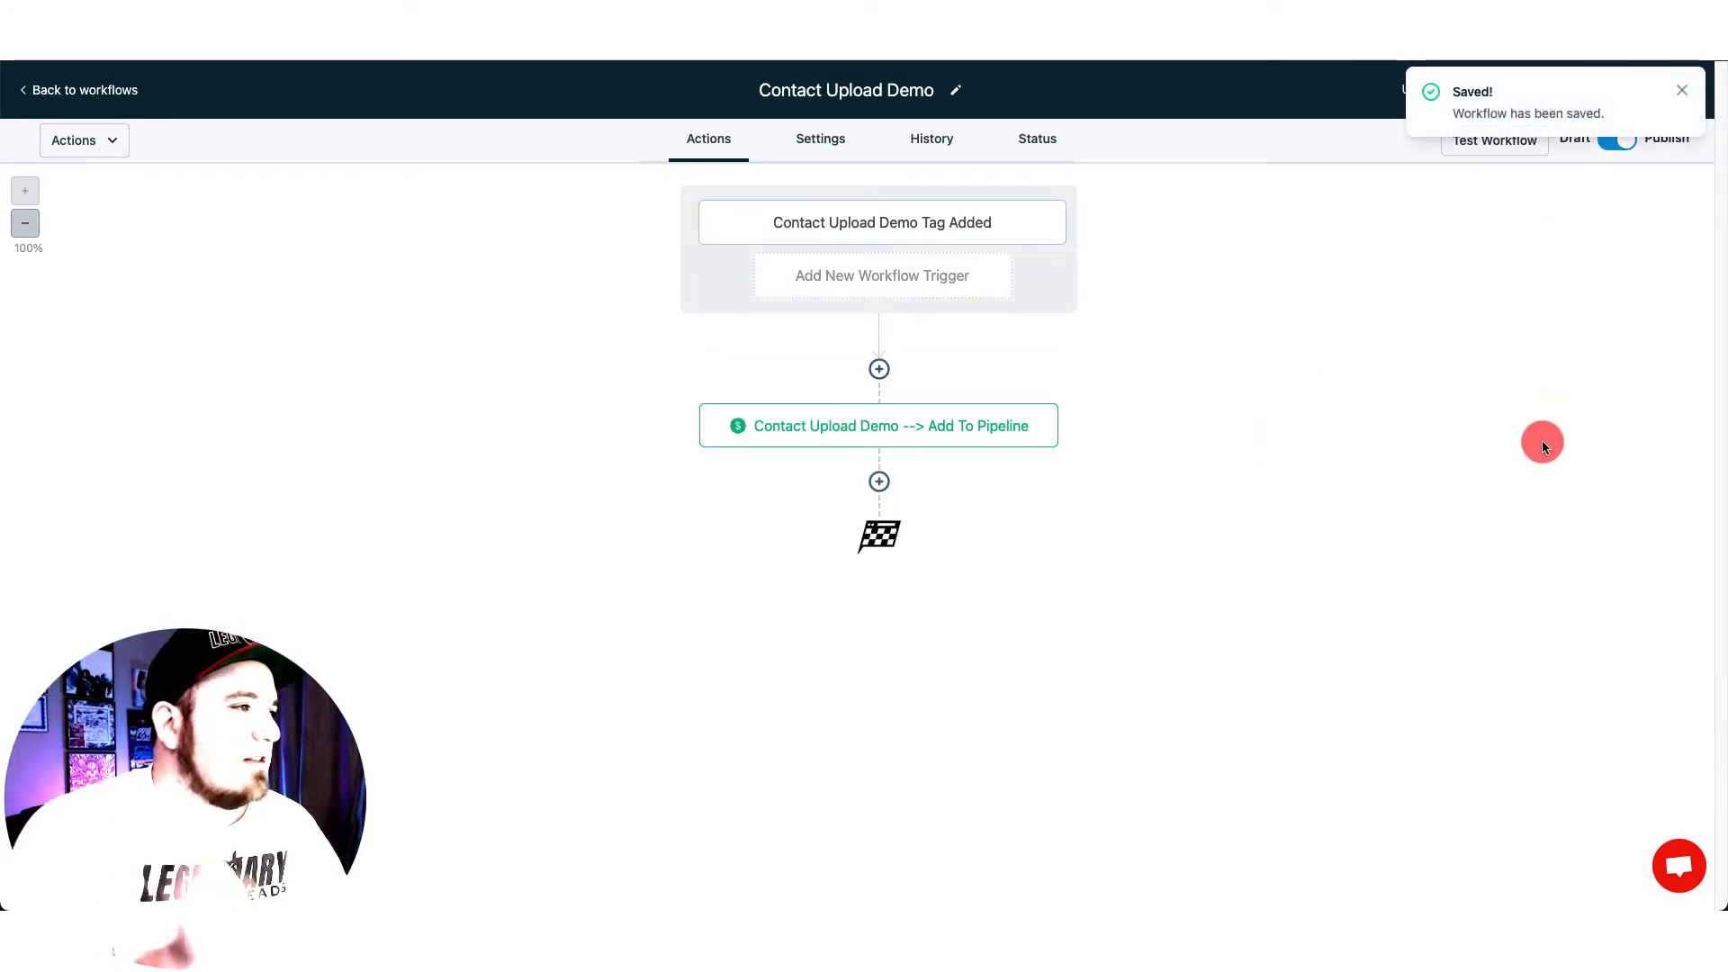
click(1684, 85)
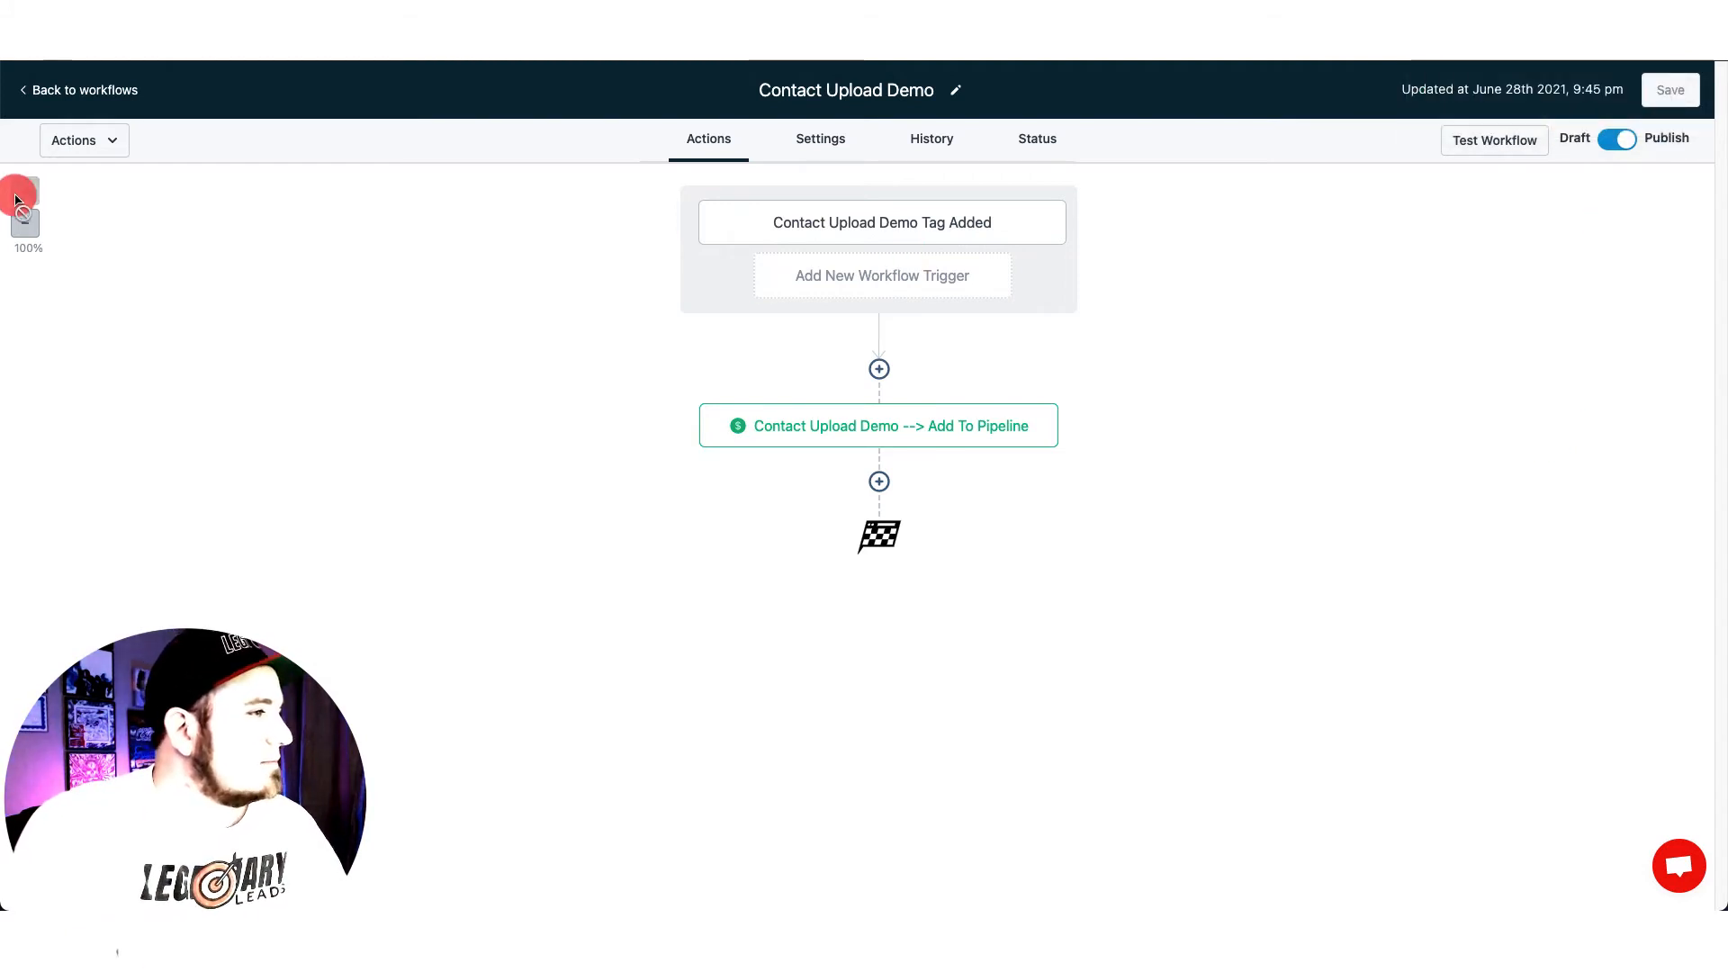
click(58, 90)
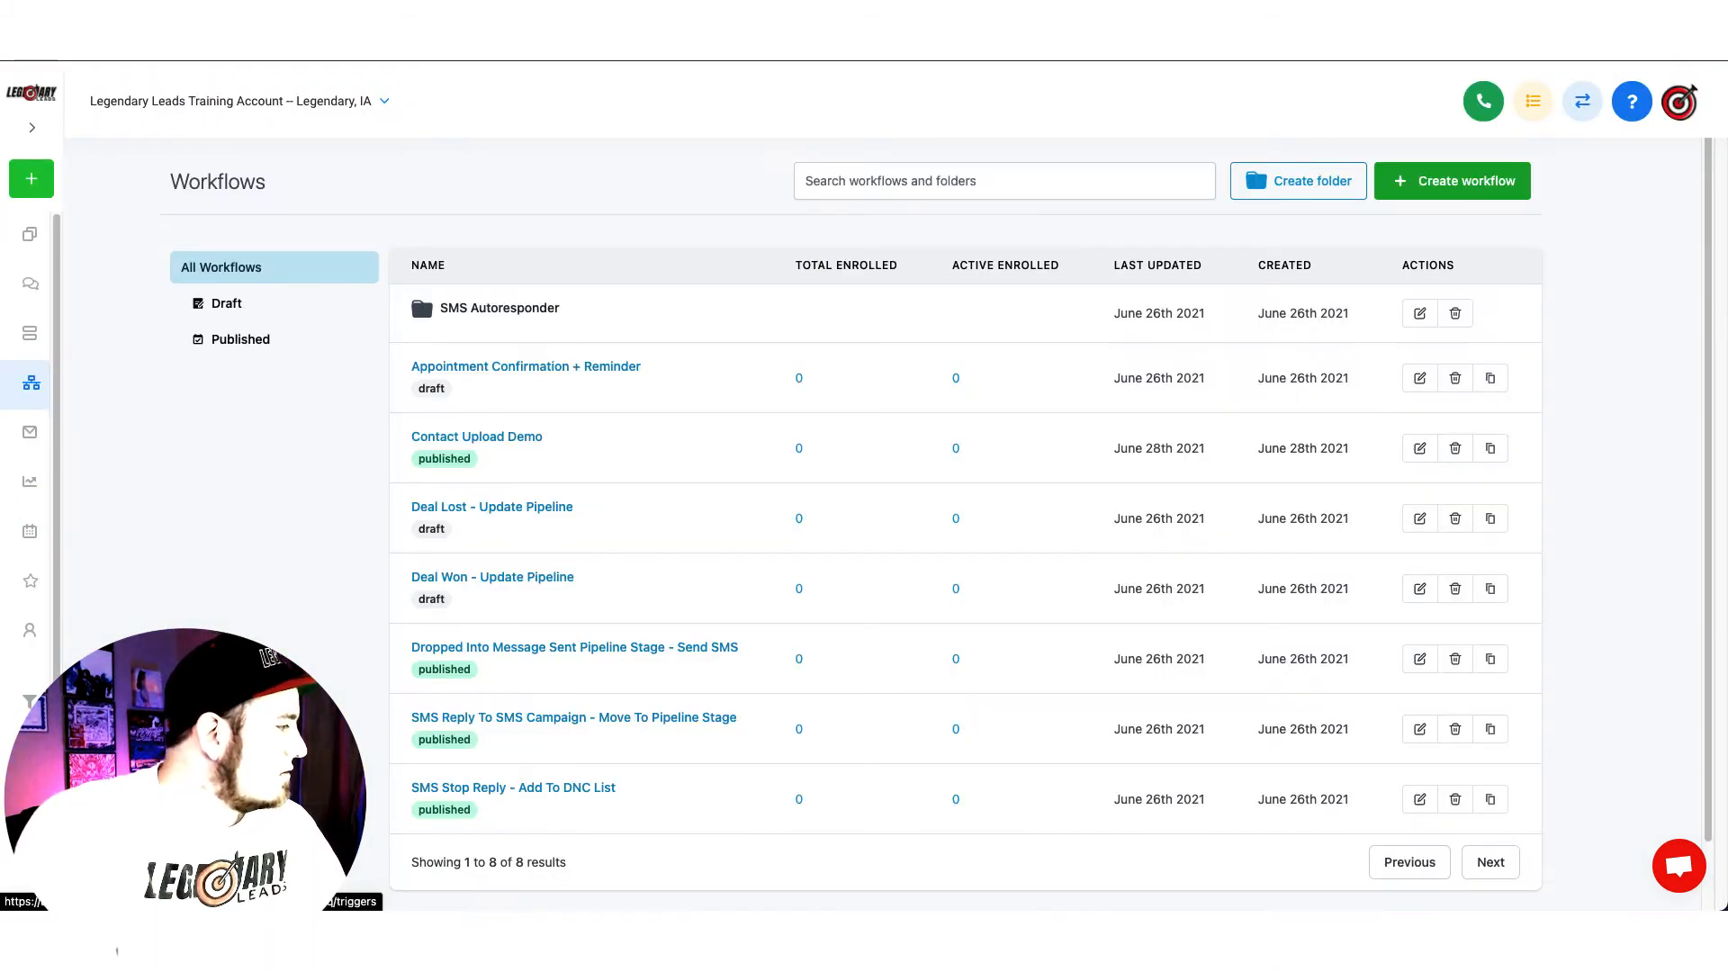
- Open the contacts smart list, select all contacts and clear the selection again
scroll(31, 760, down, 2)
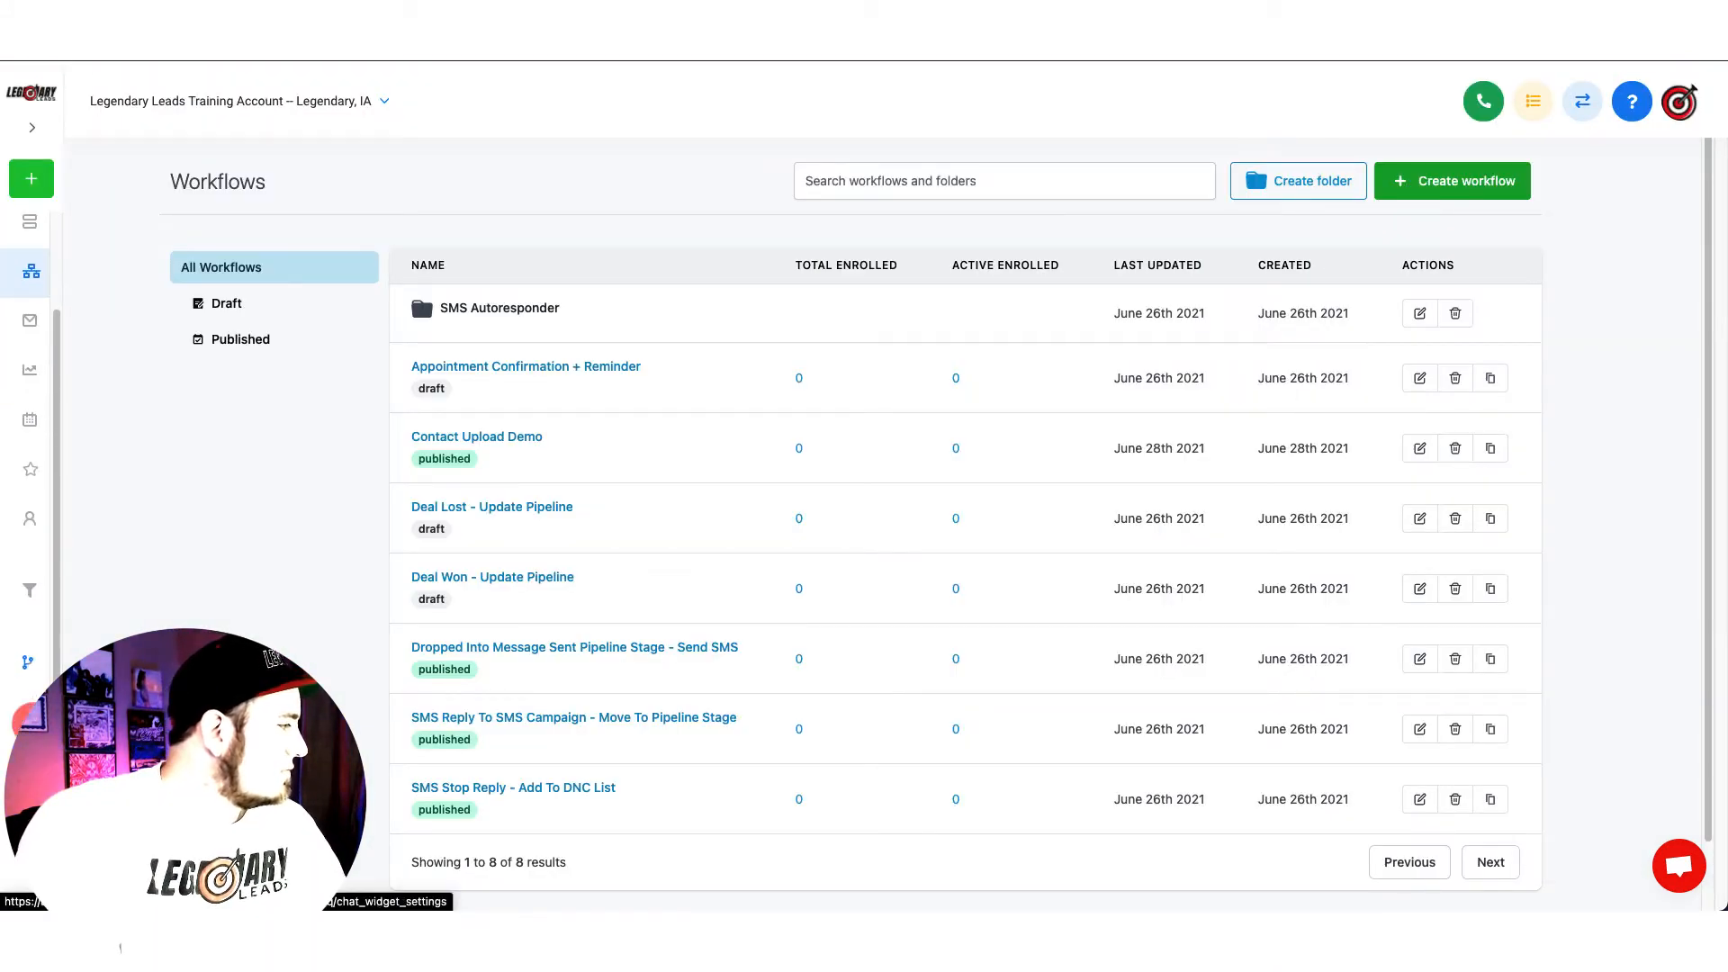
click(36, 514)
click(27, 584)
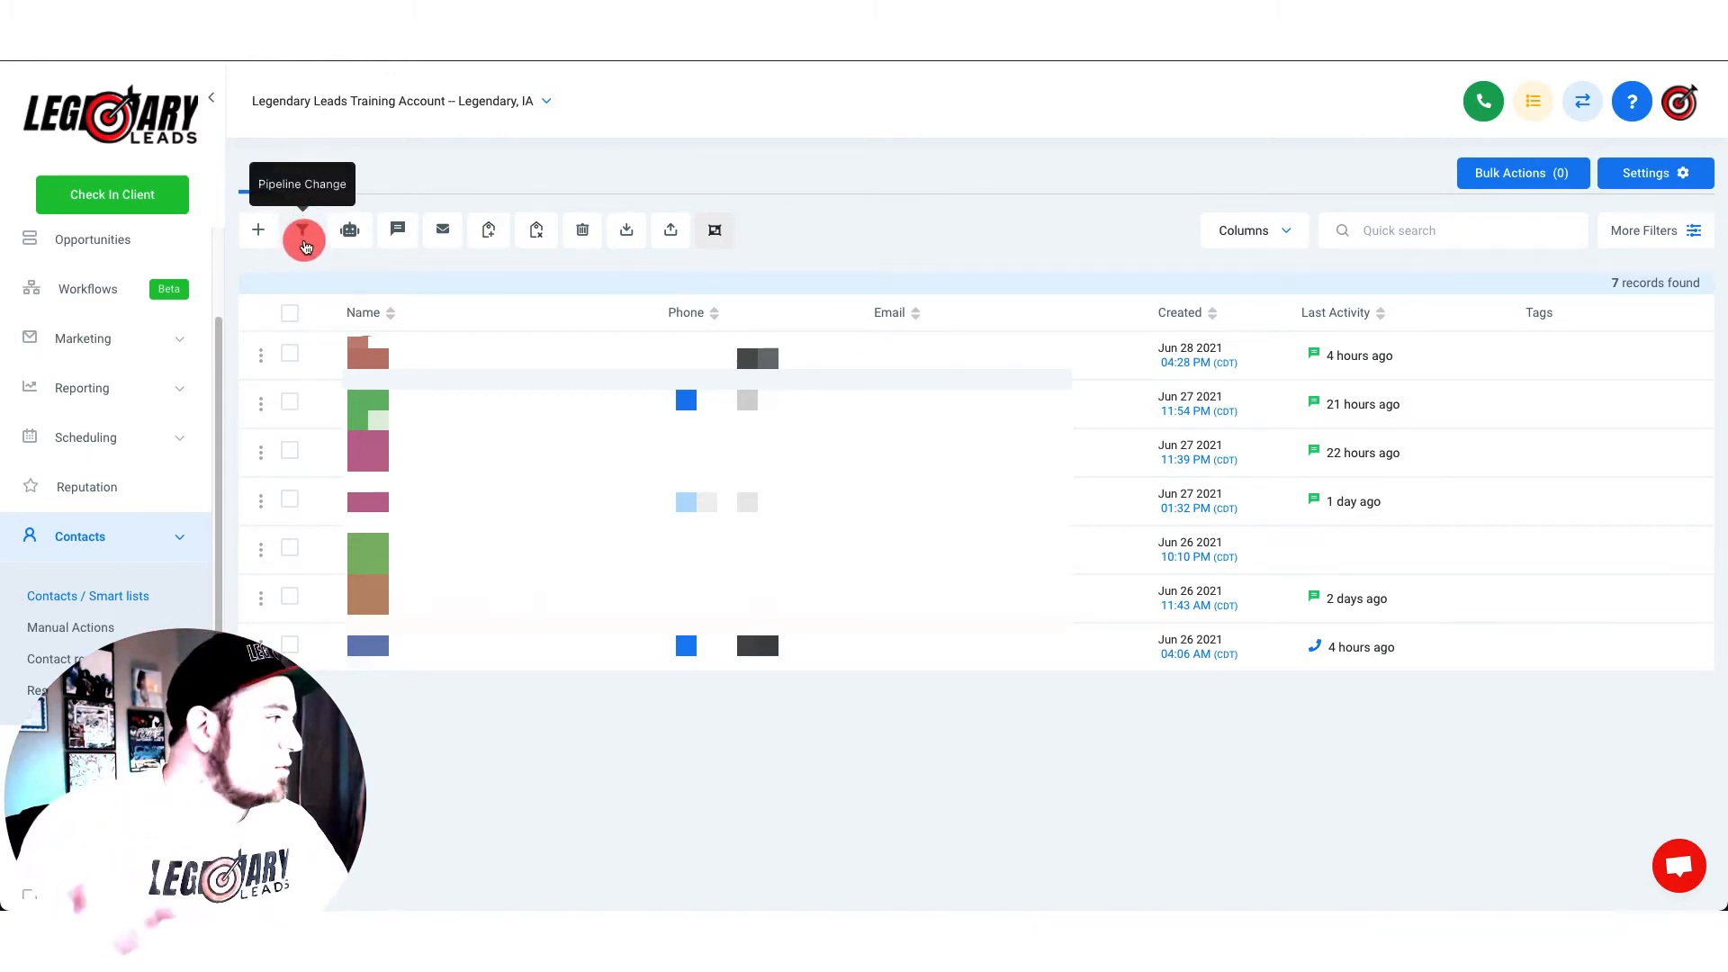
click(289, 313)
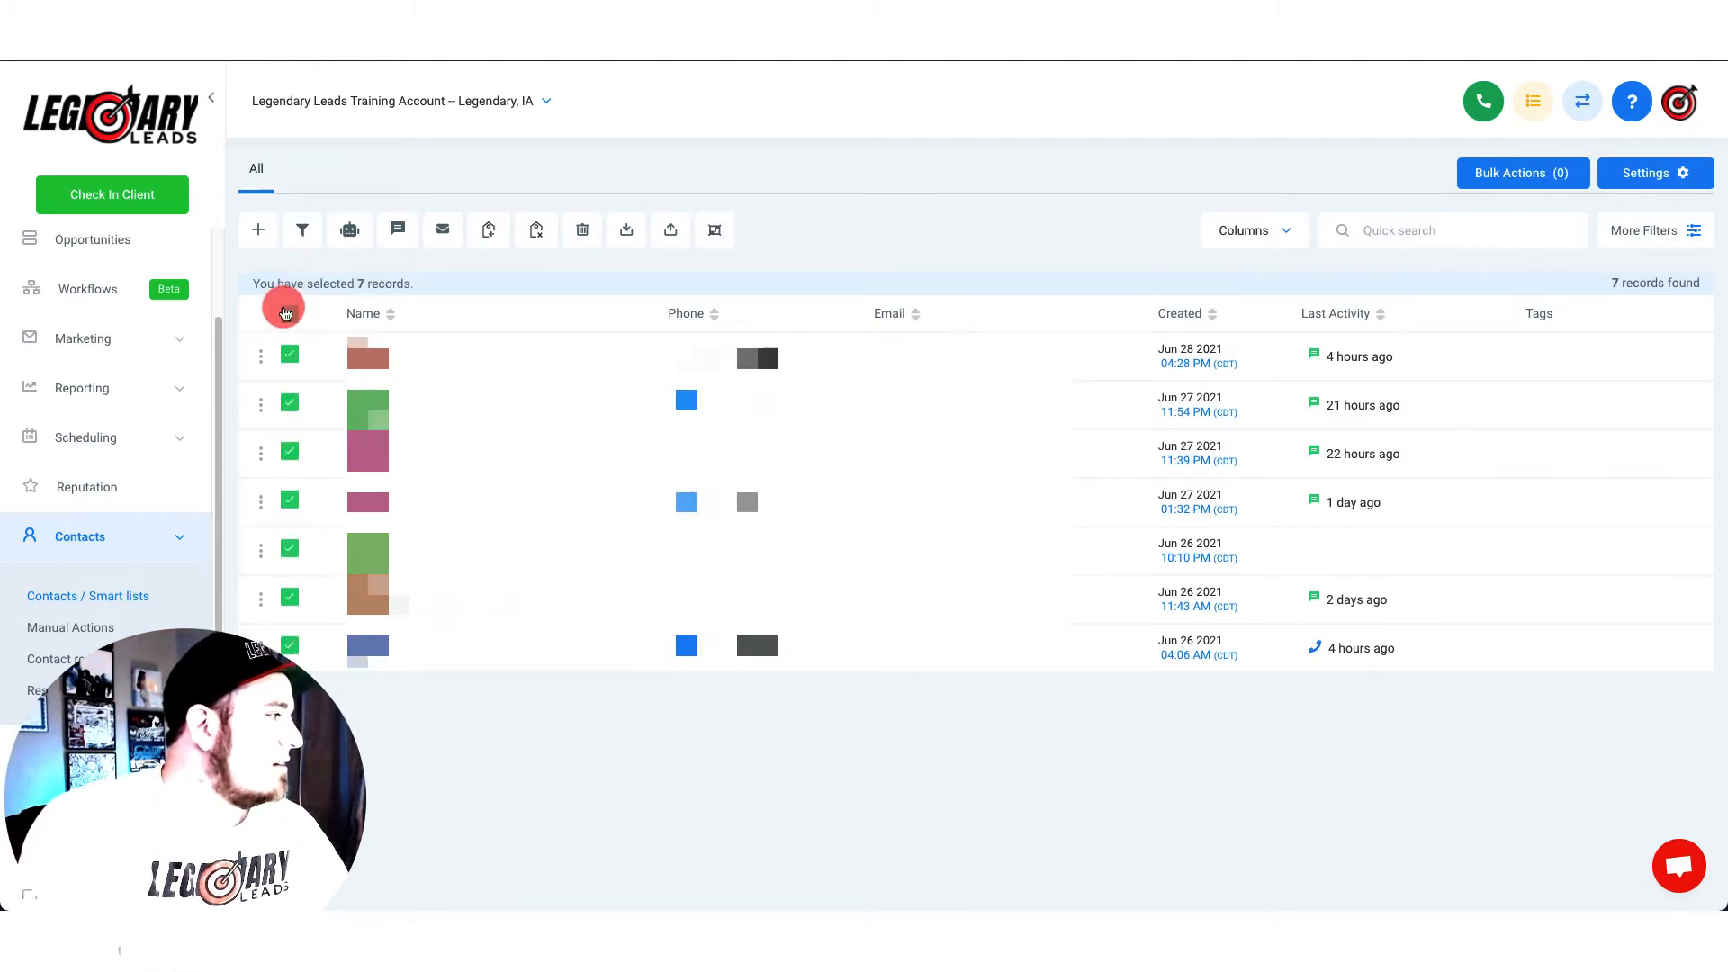
click(289, 313)
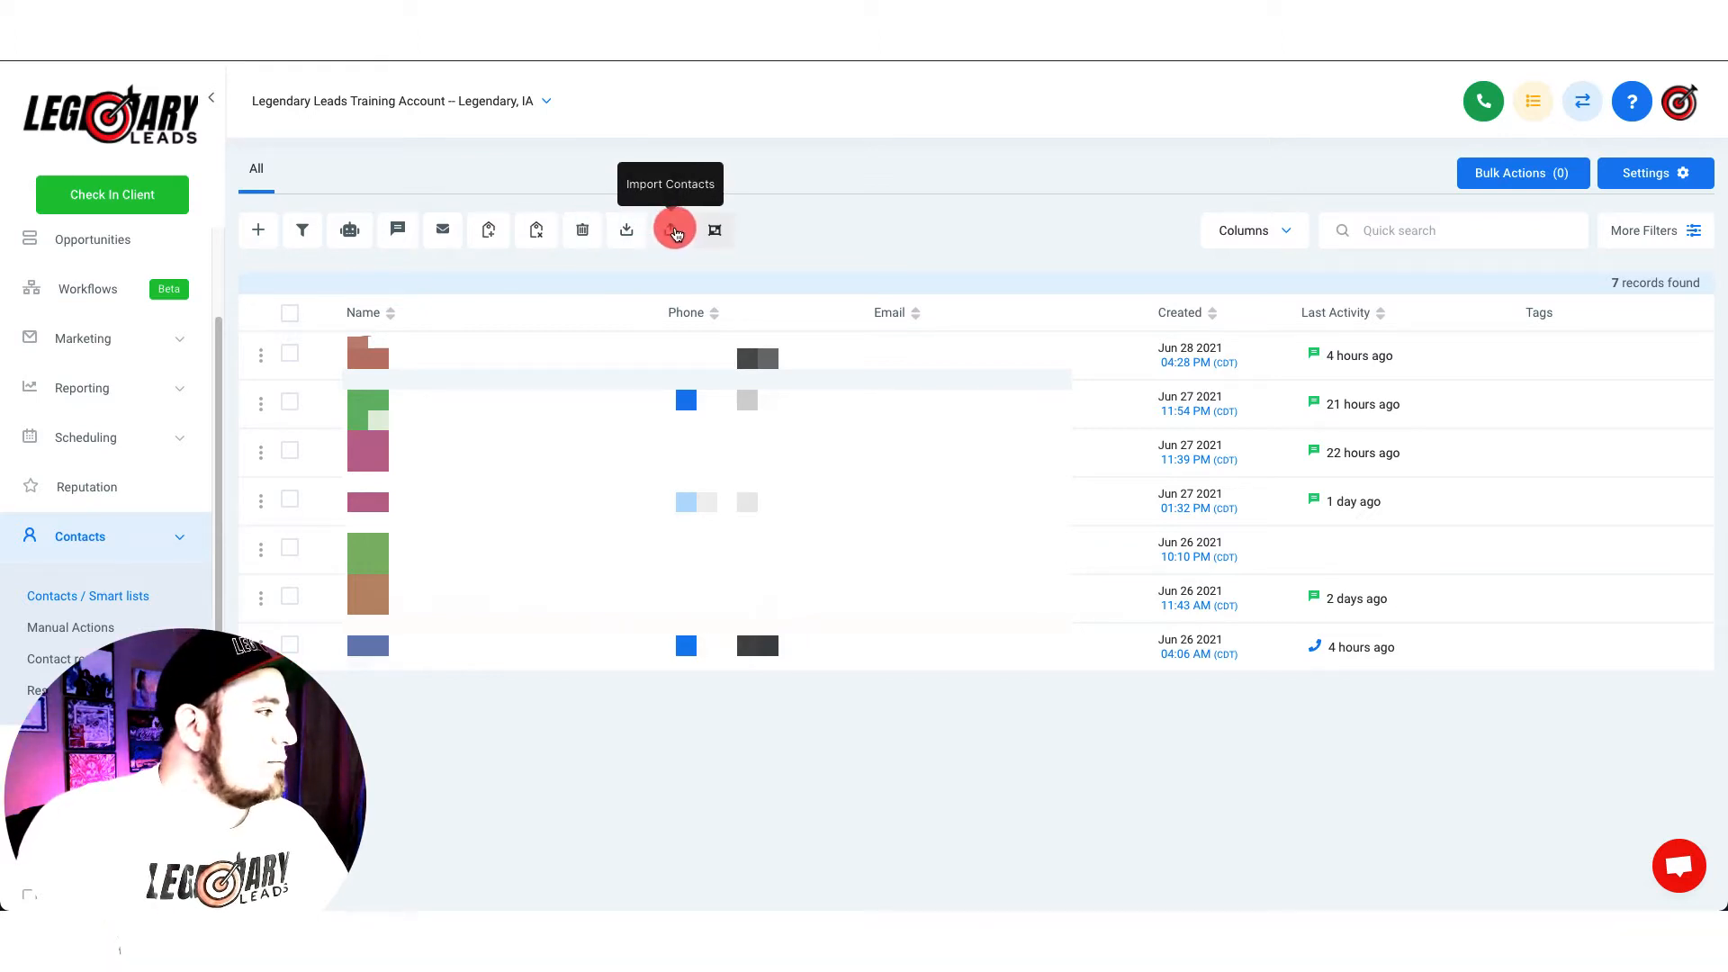
- Start a contact import and upload the file "Legendary Leads - Test Contact Data.csv"
click(675, 232)
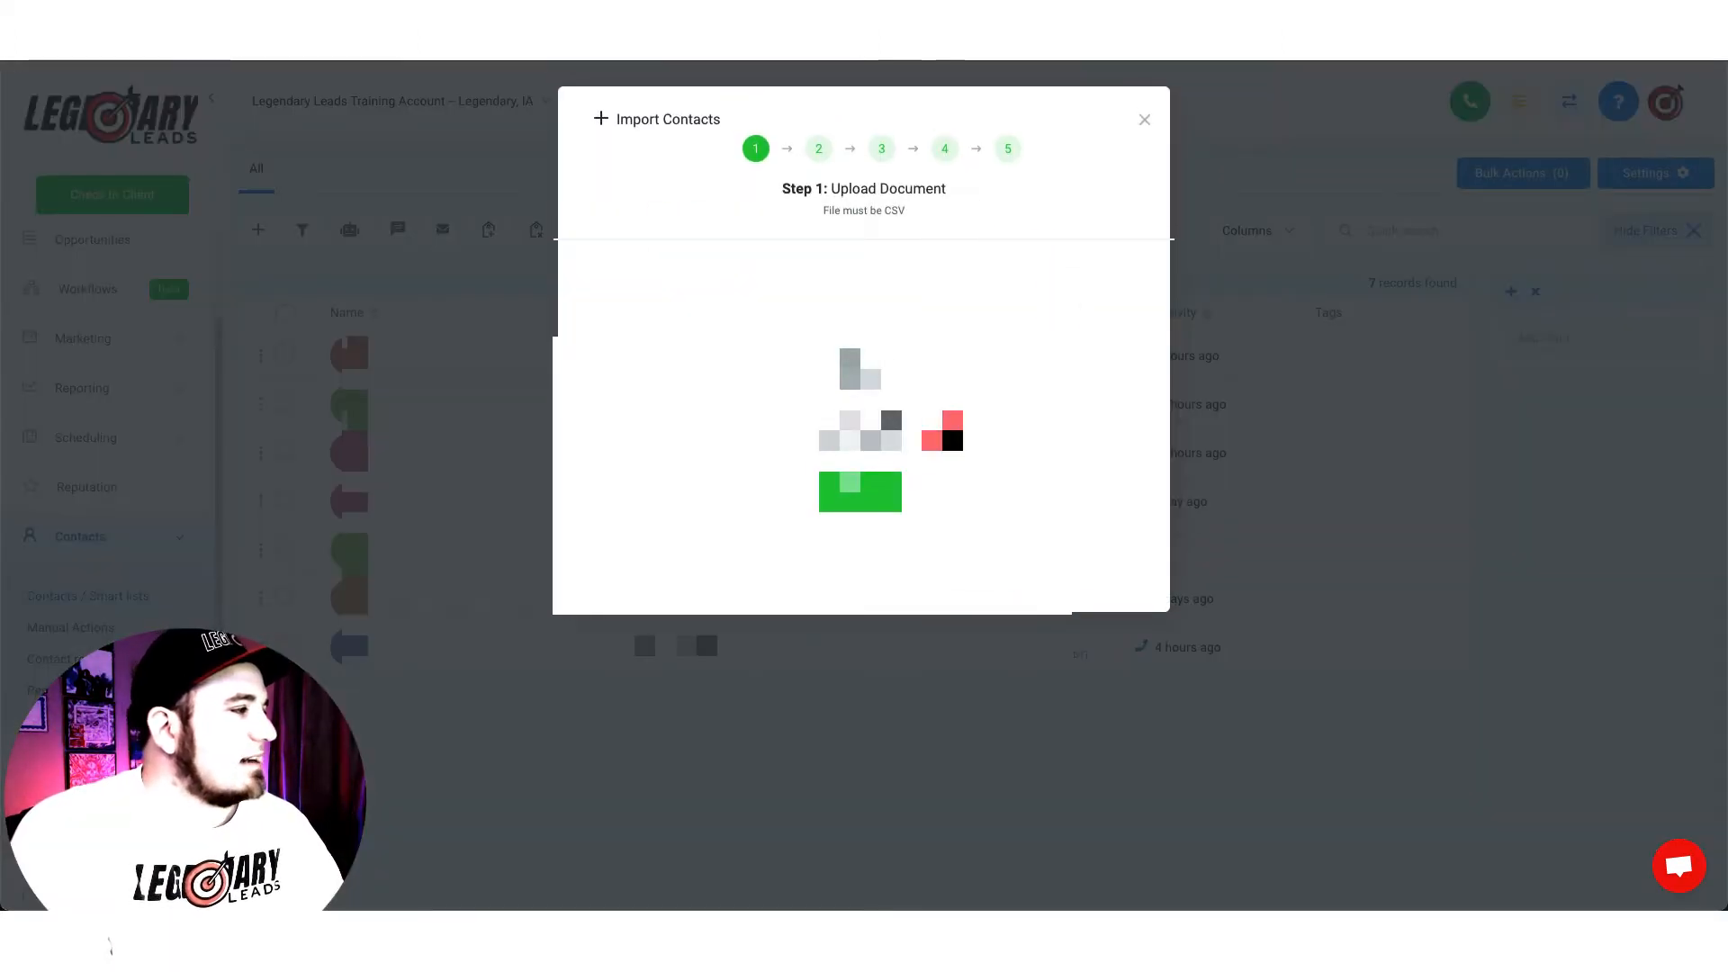
click(882, 484)
double_click(1084, 324)
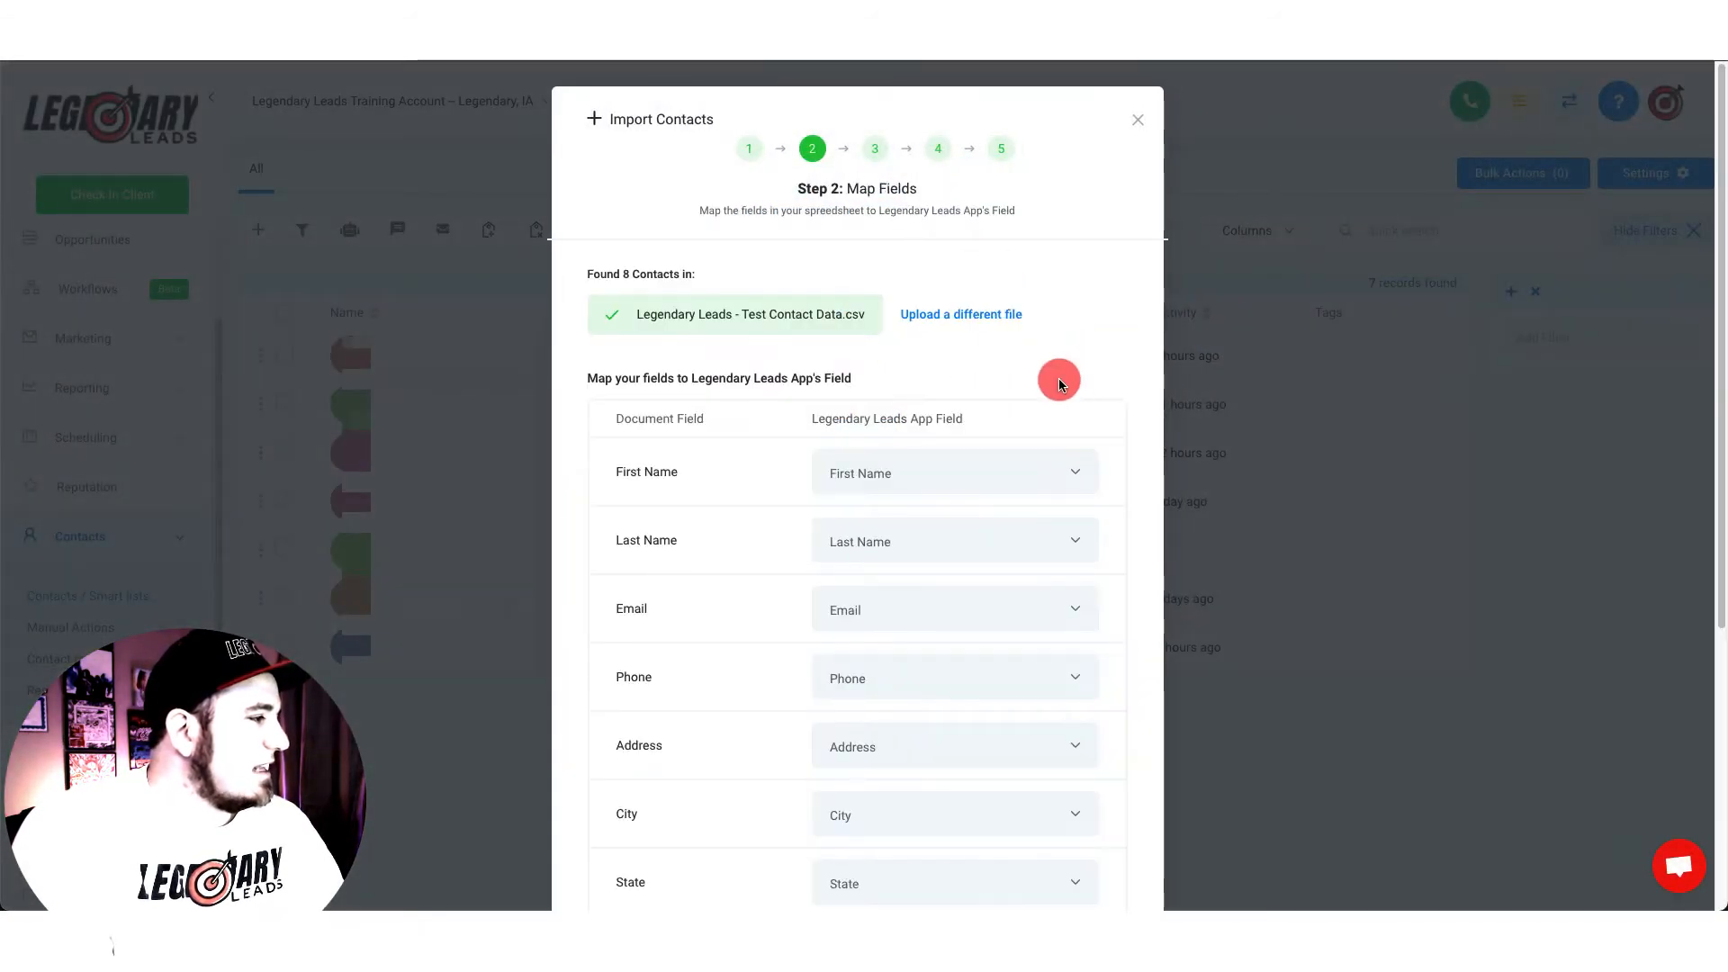
- Review how the document fields are mapped to the app's standard and custom contact fields
scroll(1058, 378, down, 5)
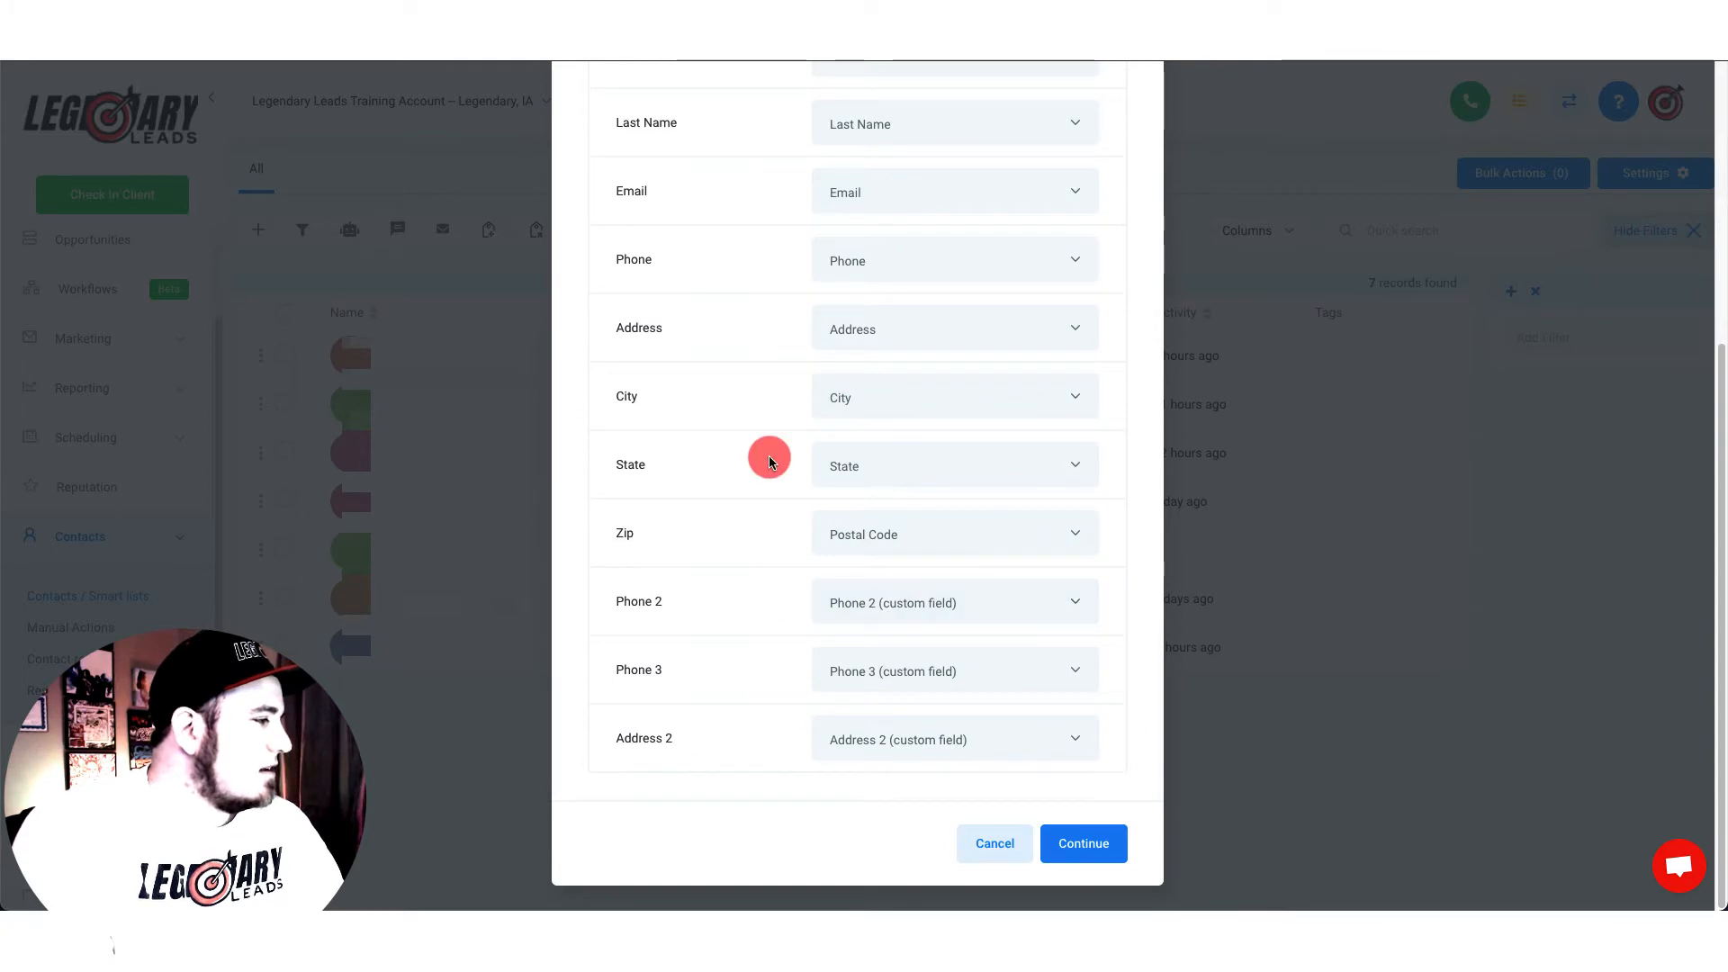
scroll(768, 458, up, 5)
scroll(765, 462, down, 5)
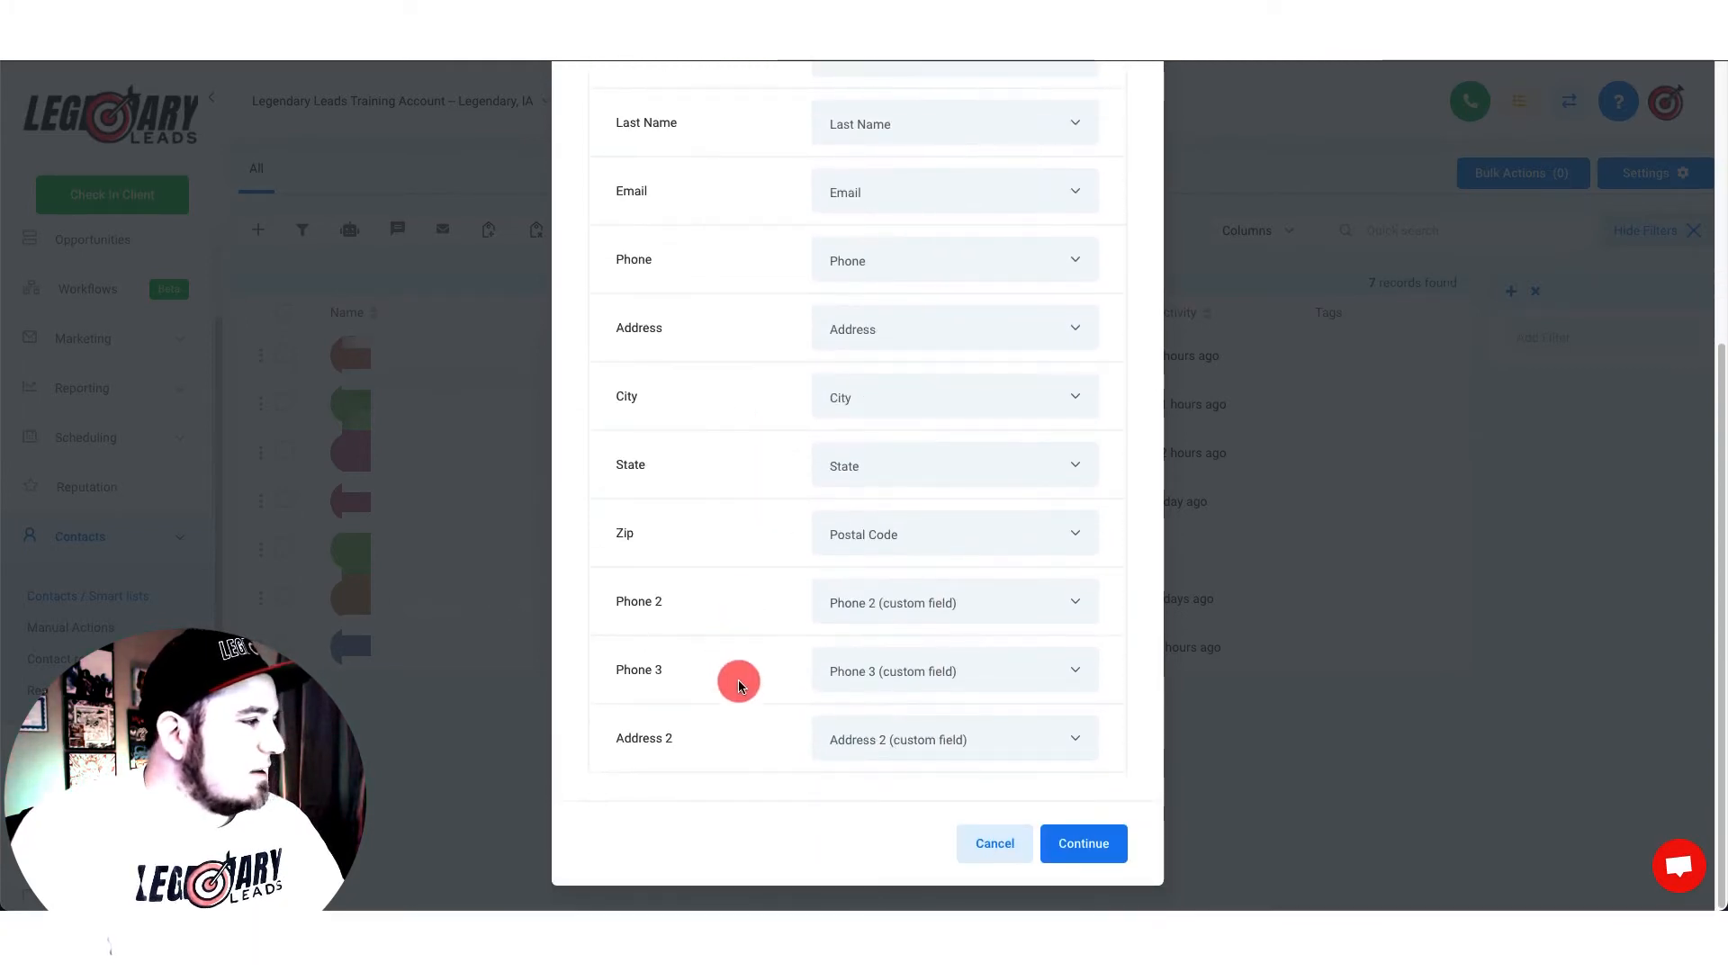
scroll(732, 375, up, 5)
scroll(754, 590, down, 5)
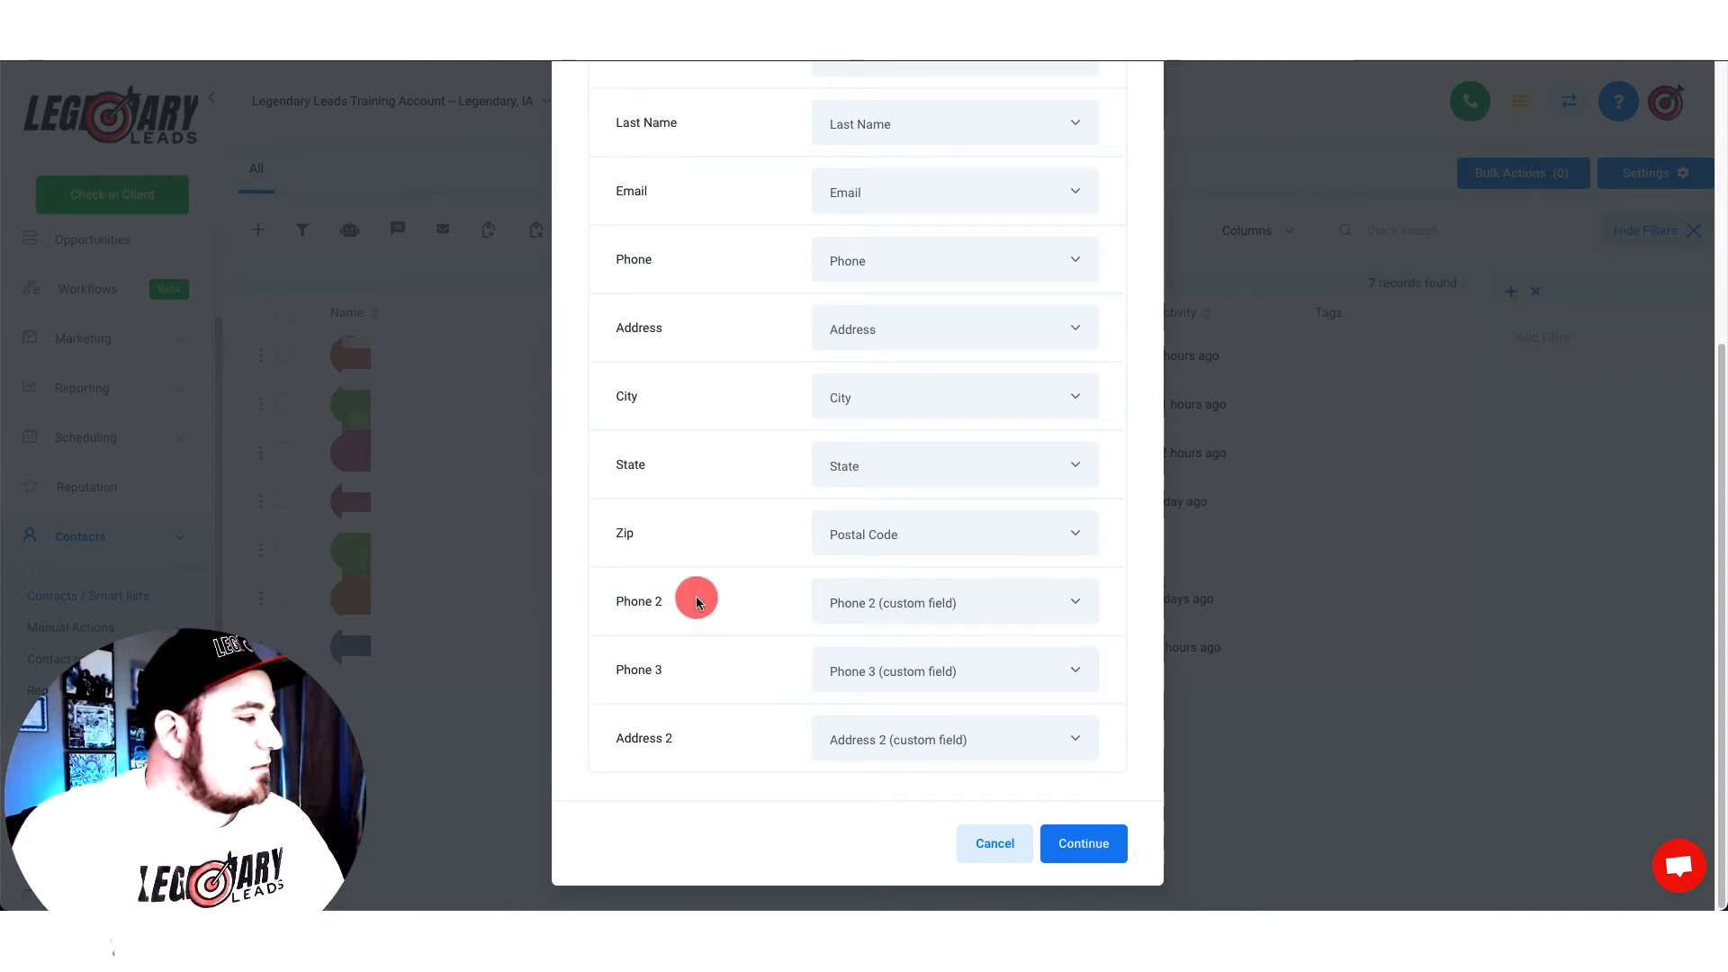
- Map the Phone 2 column to the Phone 2 custom field and continue to the mapping confirmation
click(1006, 588)
scroll(964, 490, up, 4)
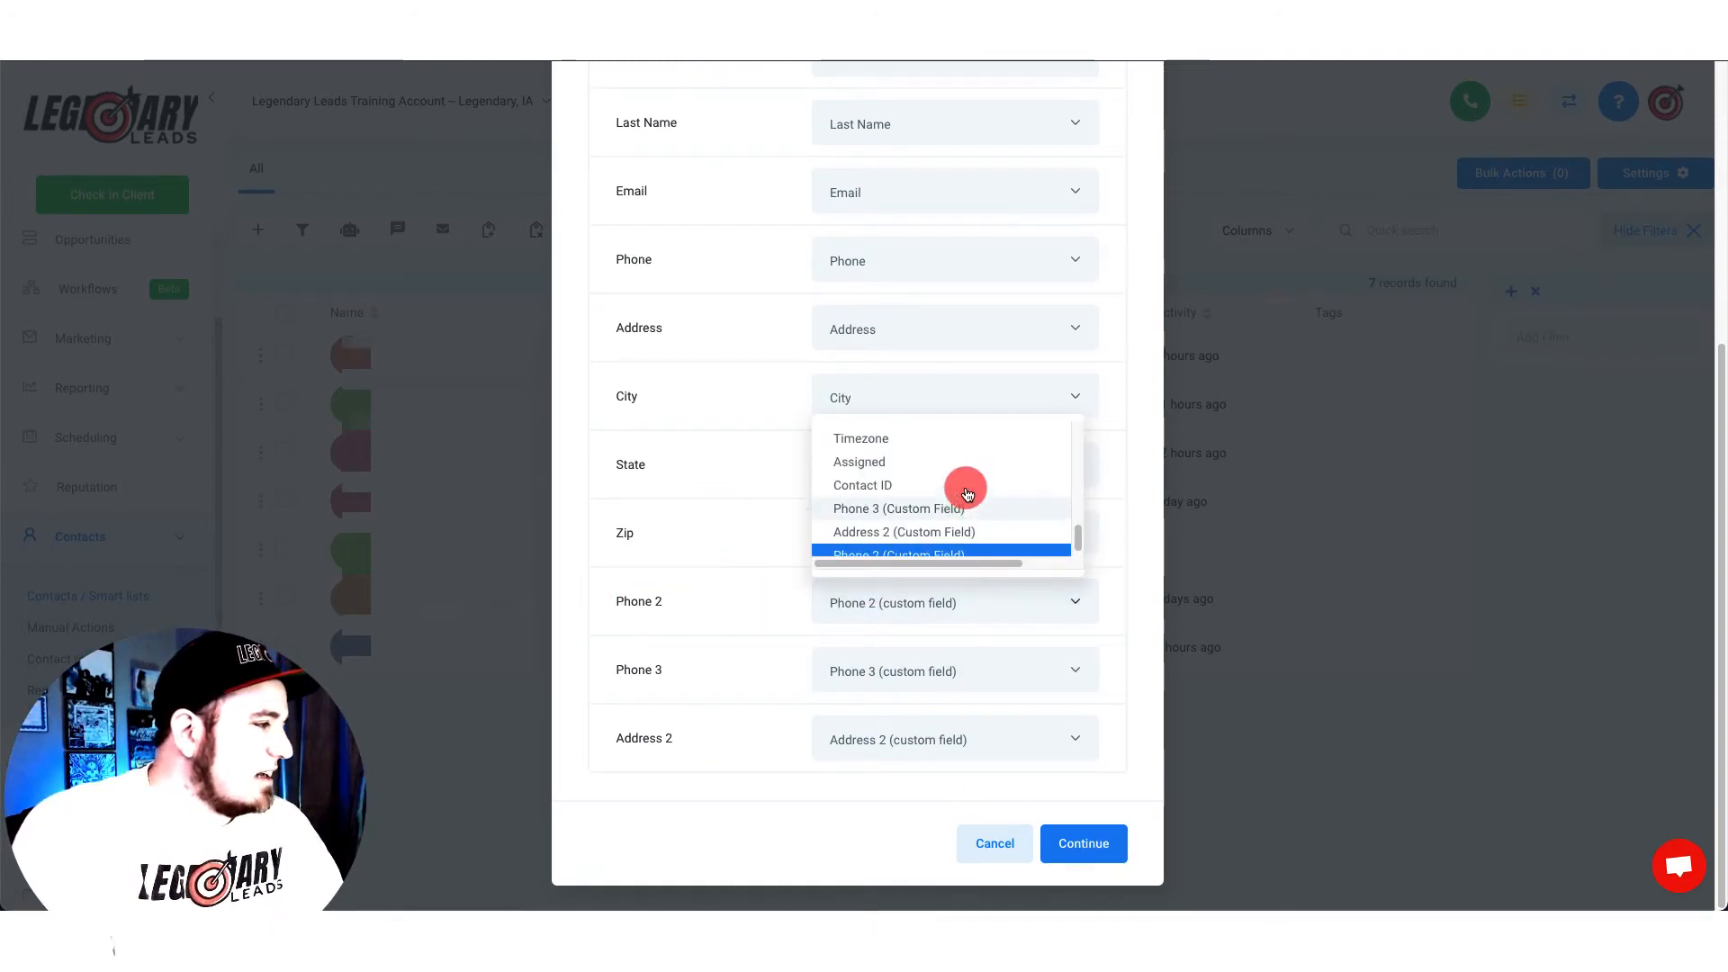
scroll(966, 492, up, 2)
scroll(964, 504, down, 5)
click(959, 536)
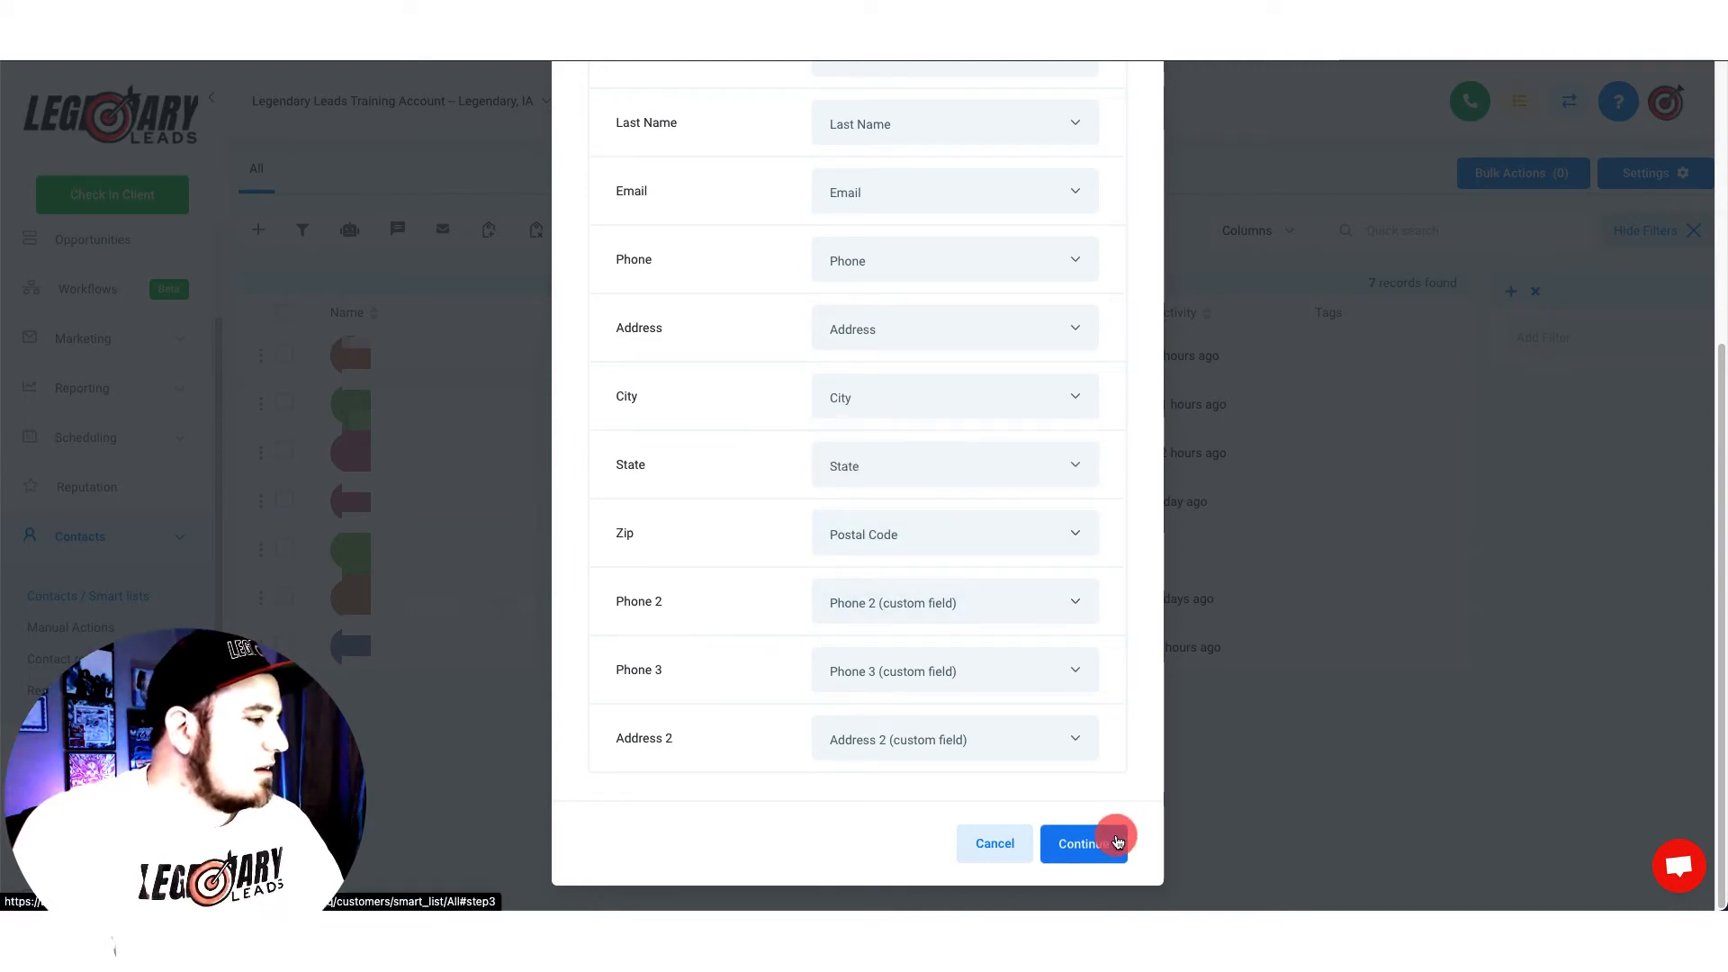
click(1117, 841)
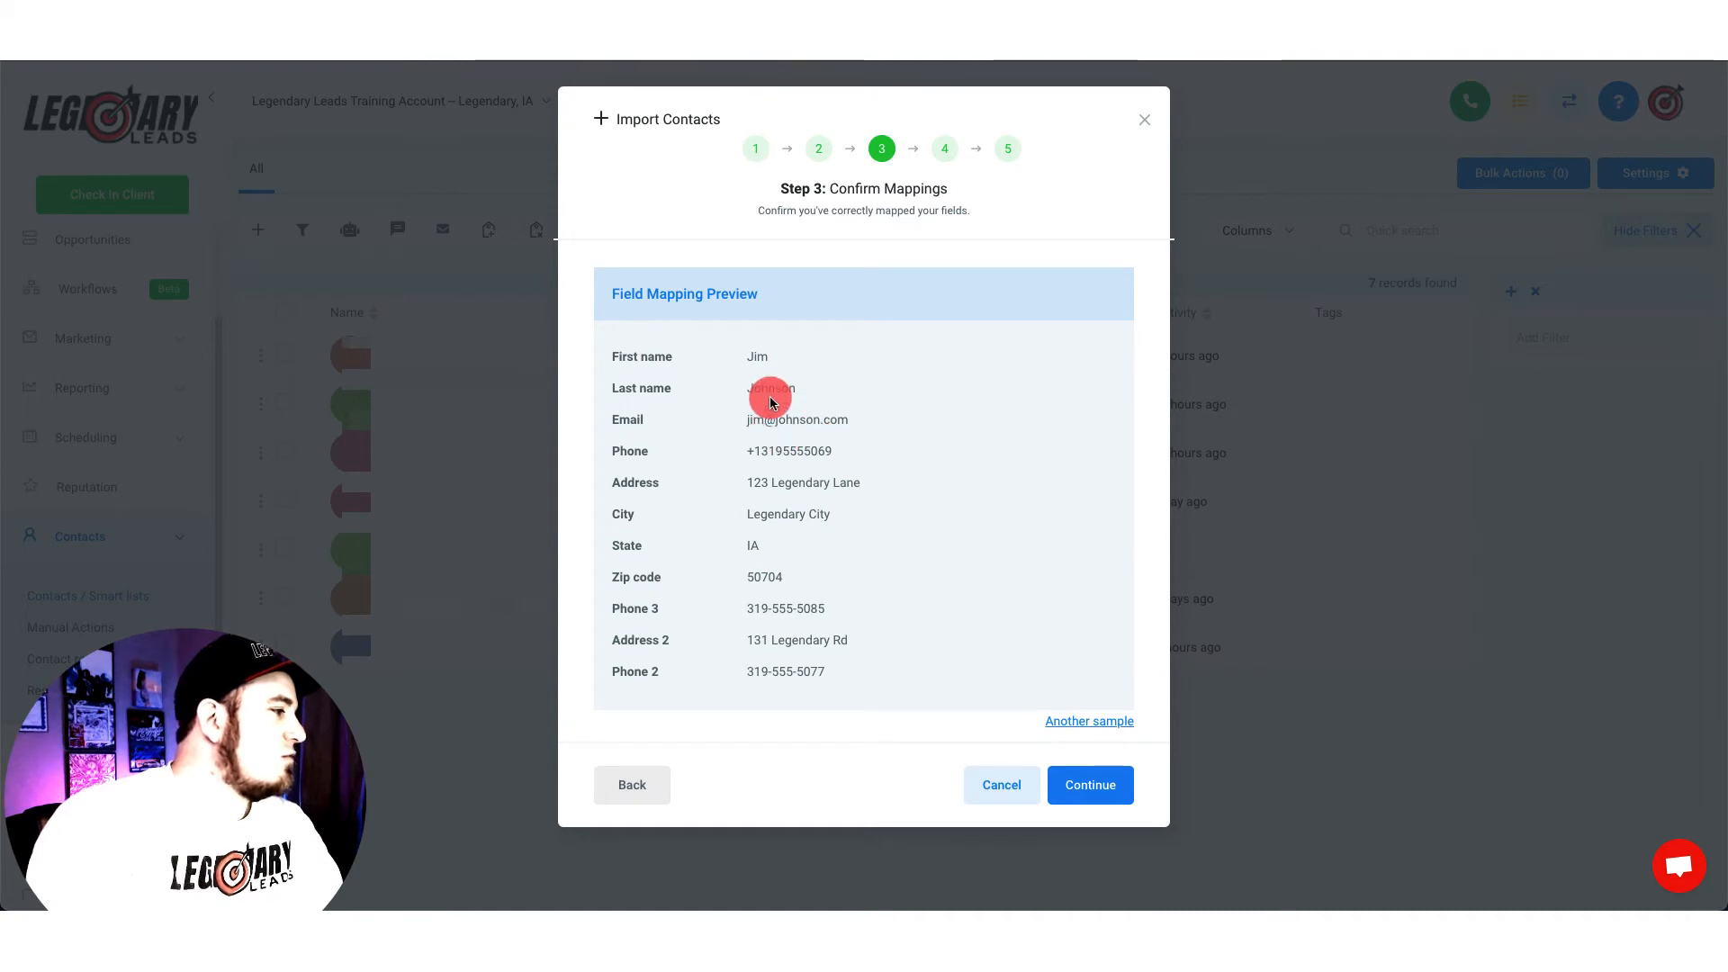
- Check the name, phone, address, custom field and email values in the field mapping preview, and show another sample contact
drag(748, 355, 875, 664)
click(913, 623)
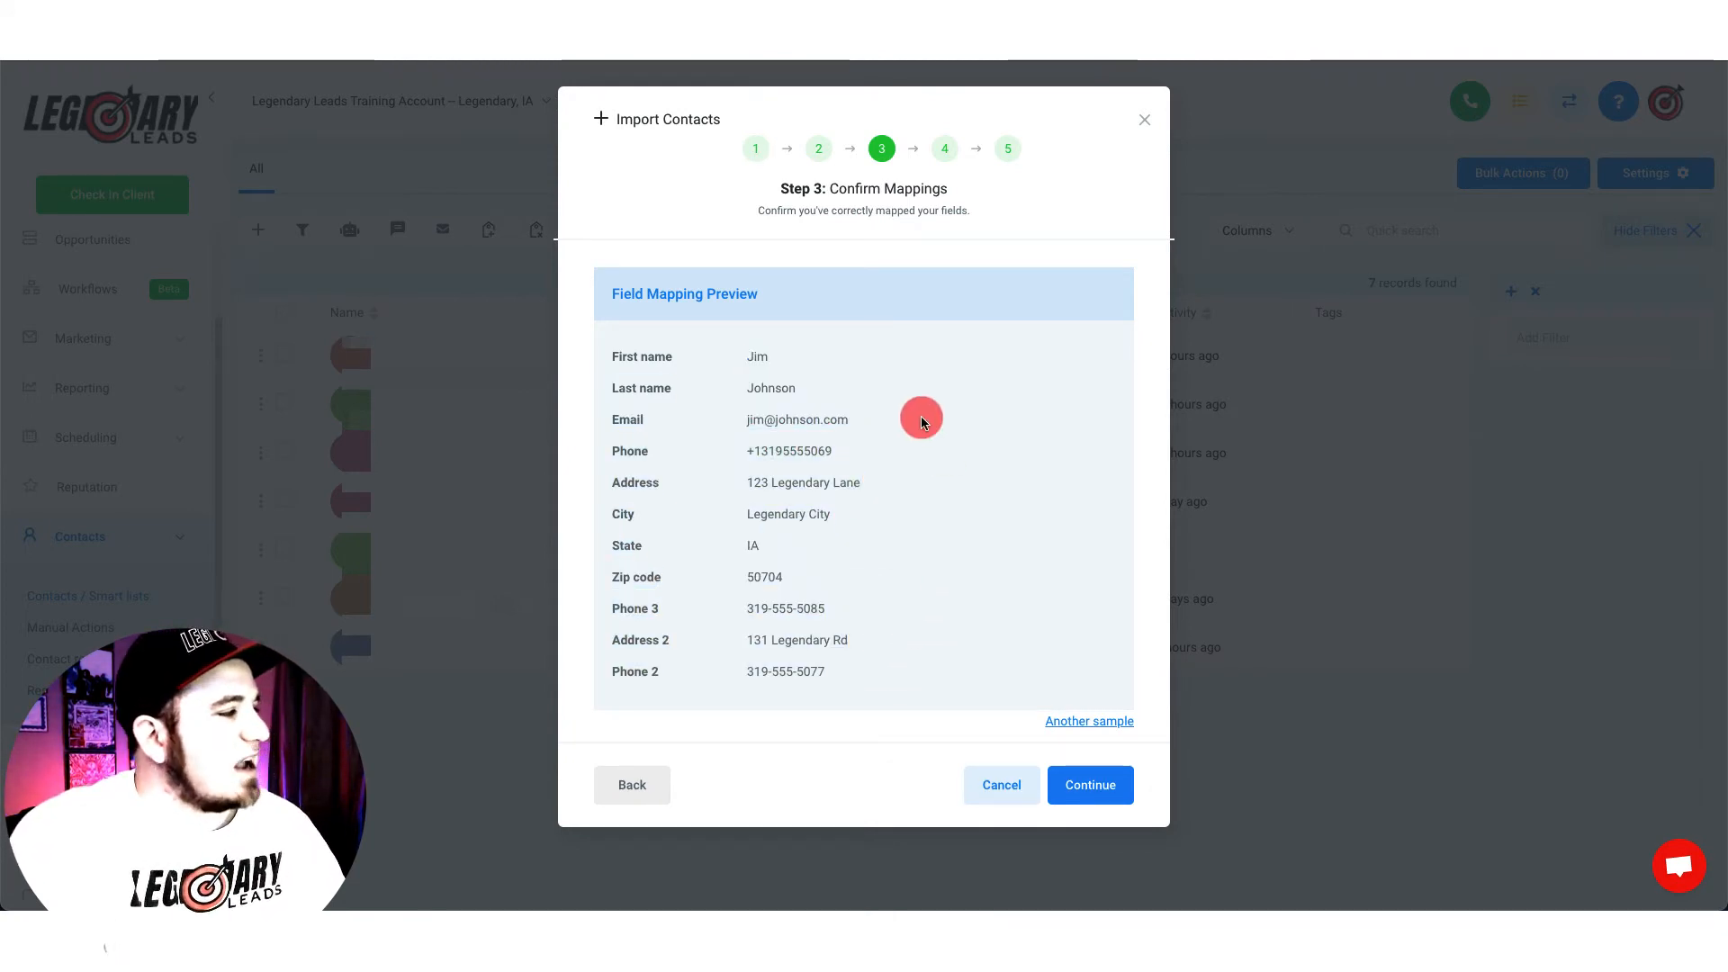
drag(730, 451, 792, 449)
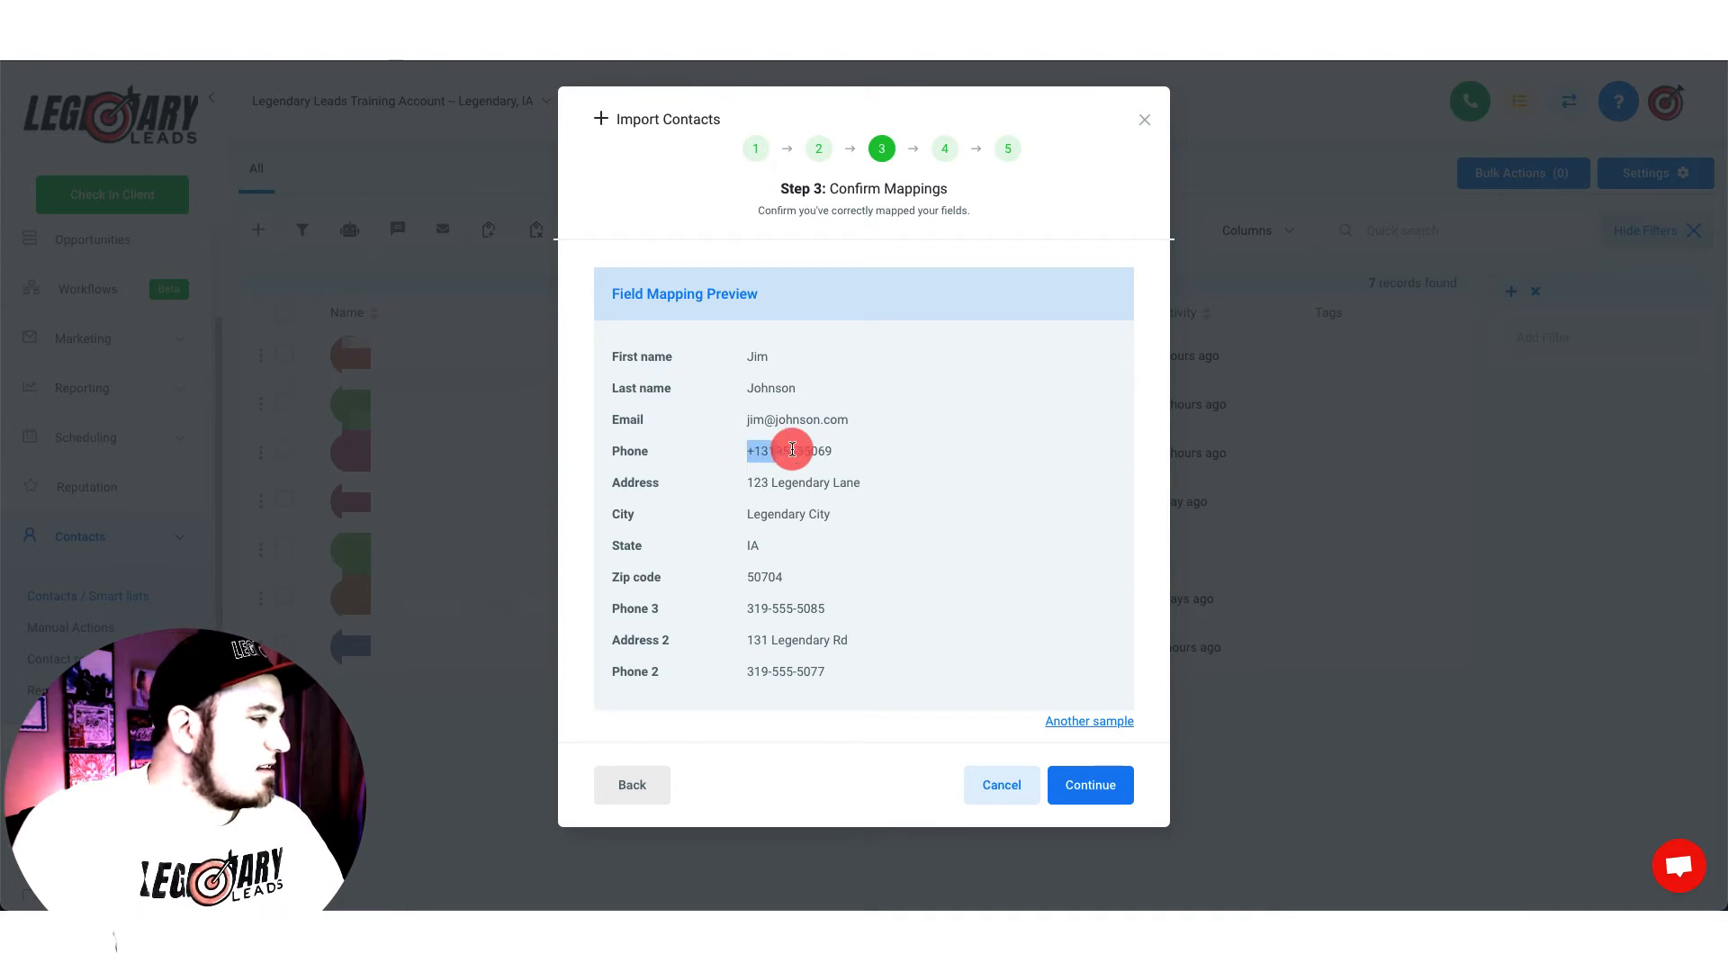
click(837, 455)
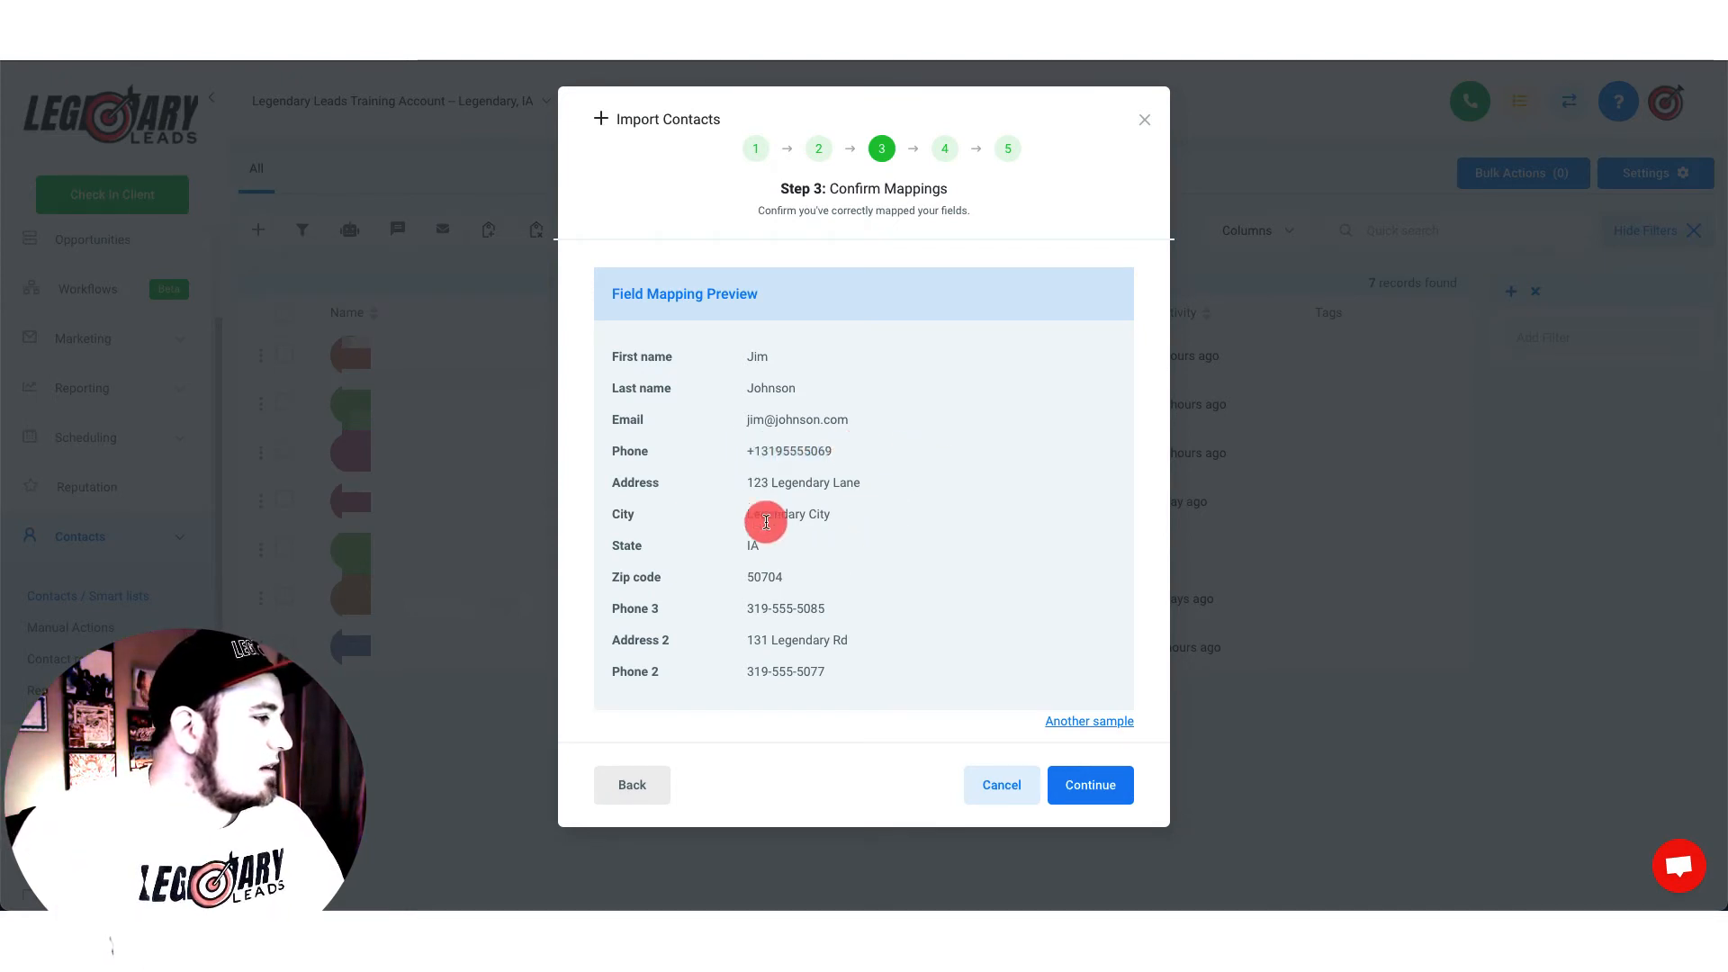
drag(756, 478, 840, 579)
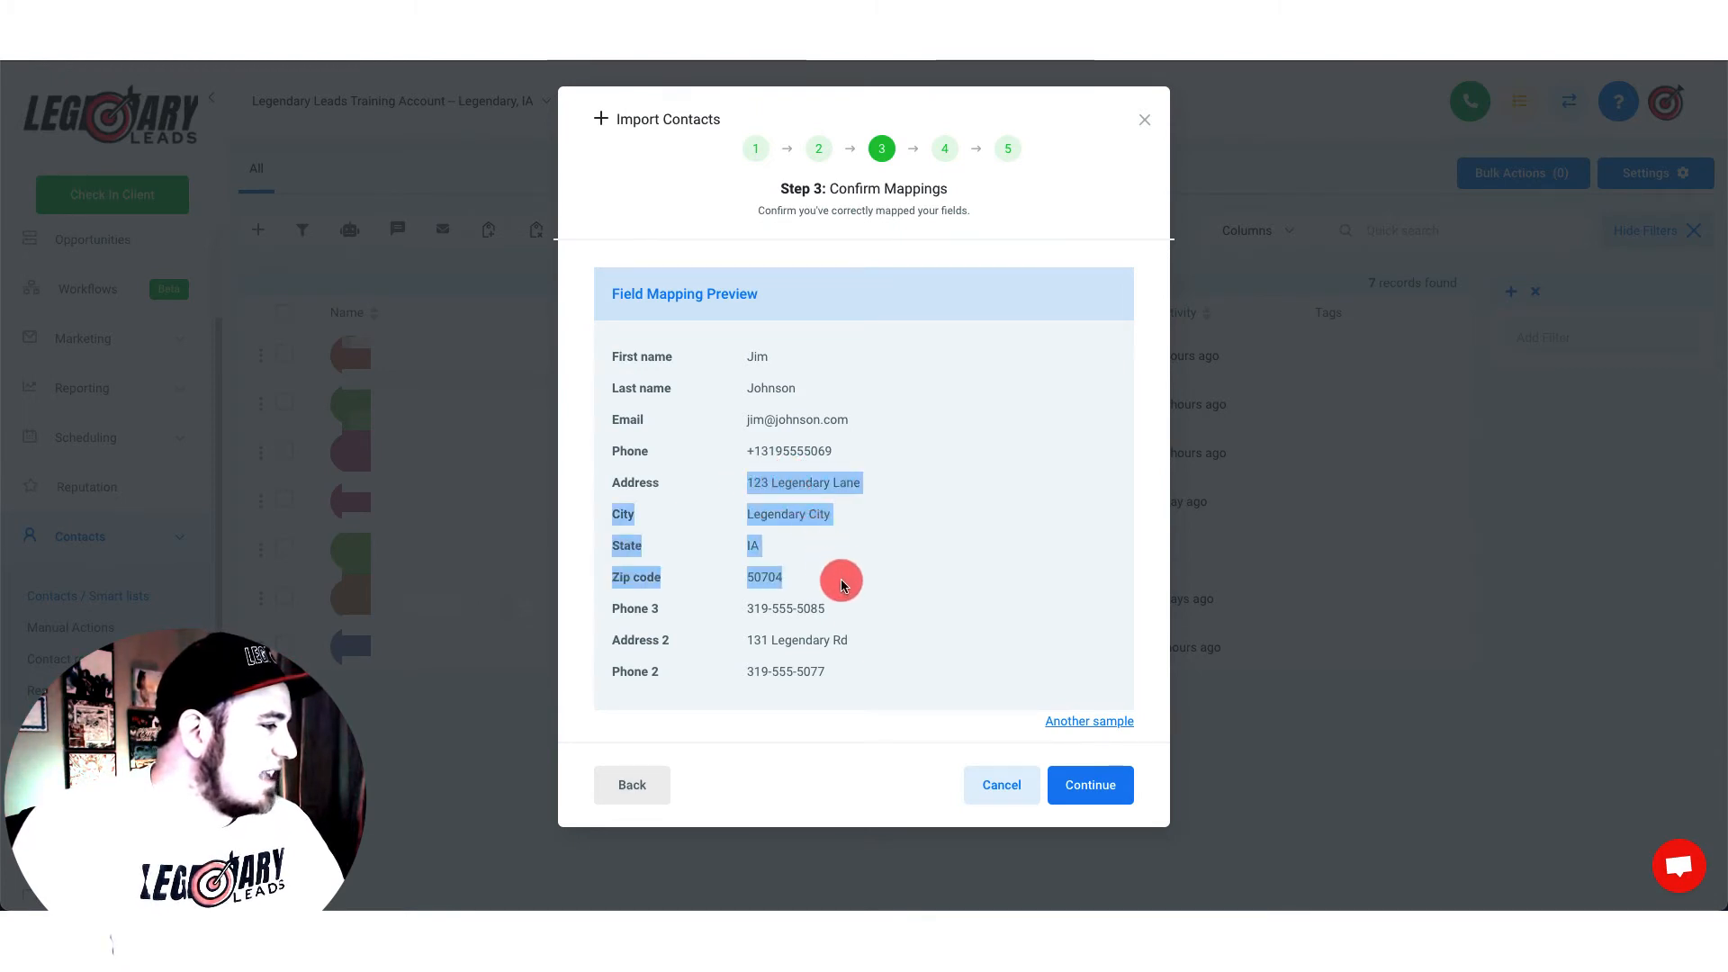
click(762, 611)
drag(733, 605, 849, 671)
click(853, 675)
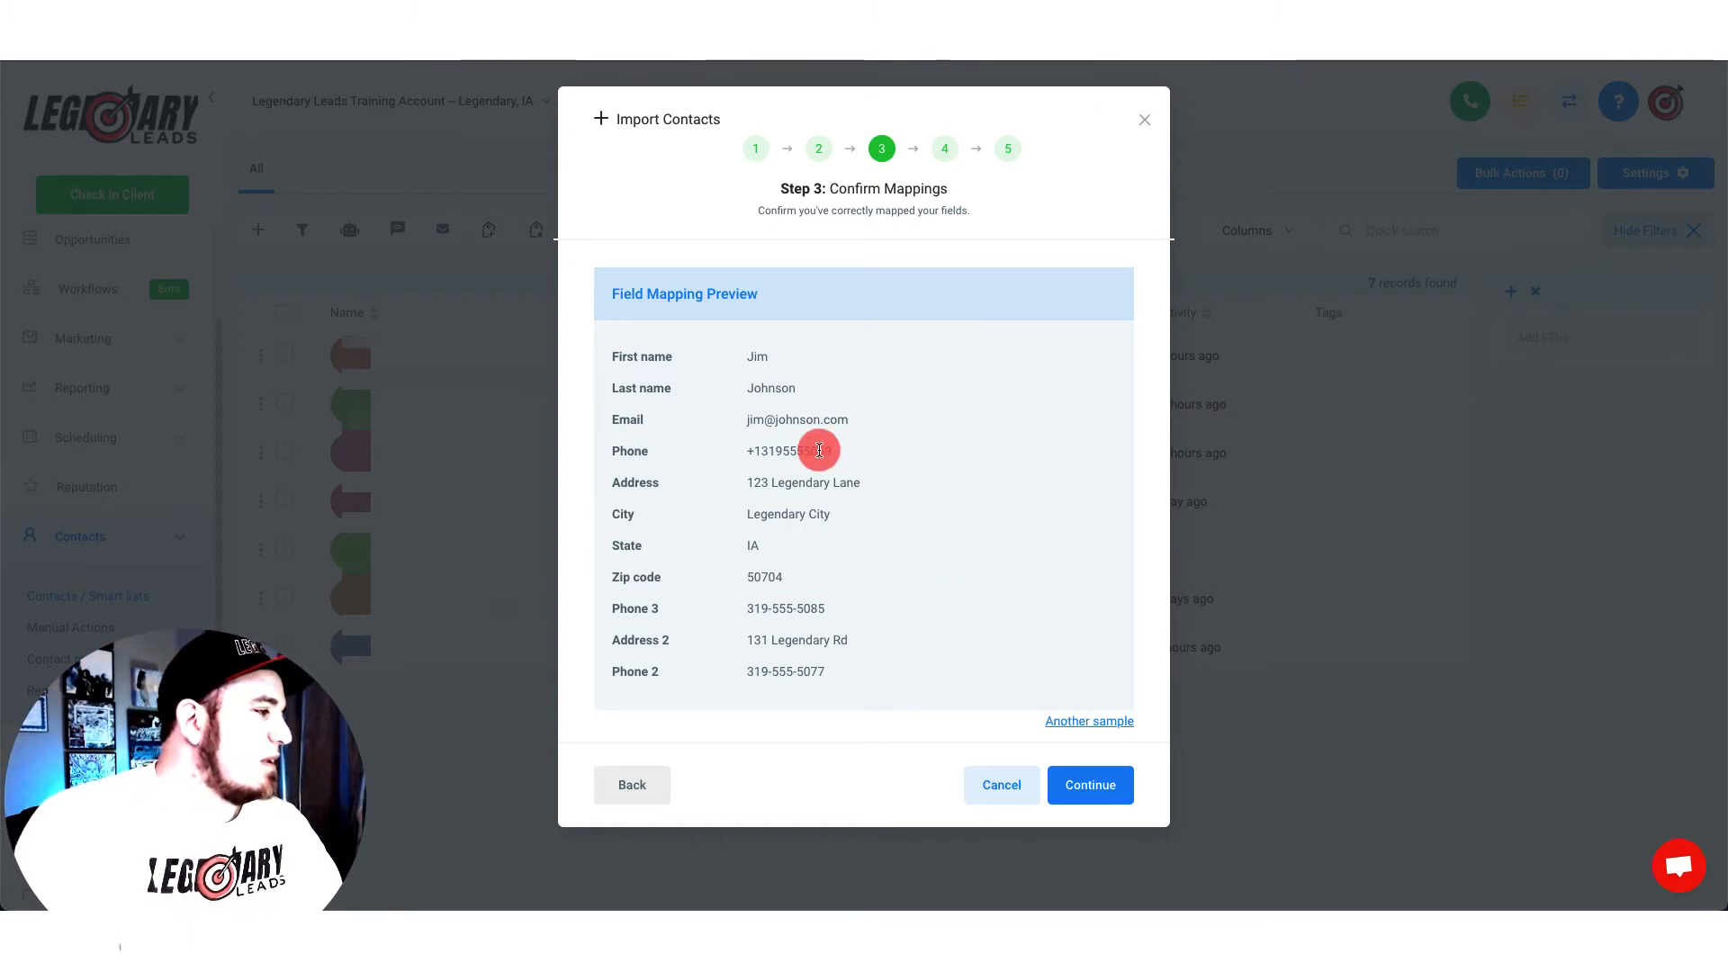
drag(741, 423, 878, 424)
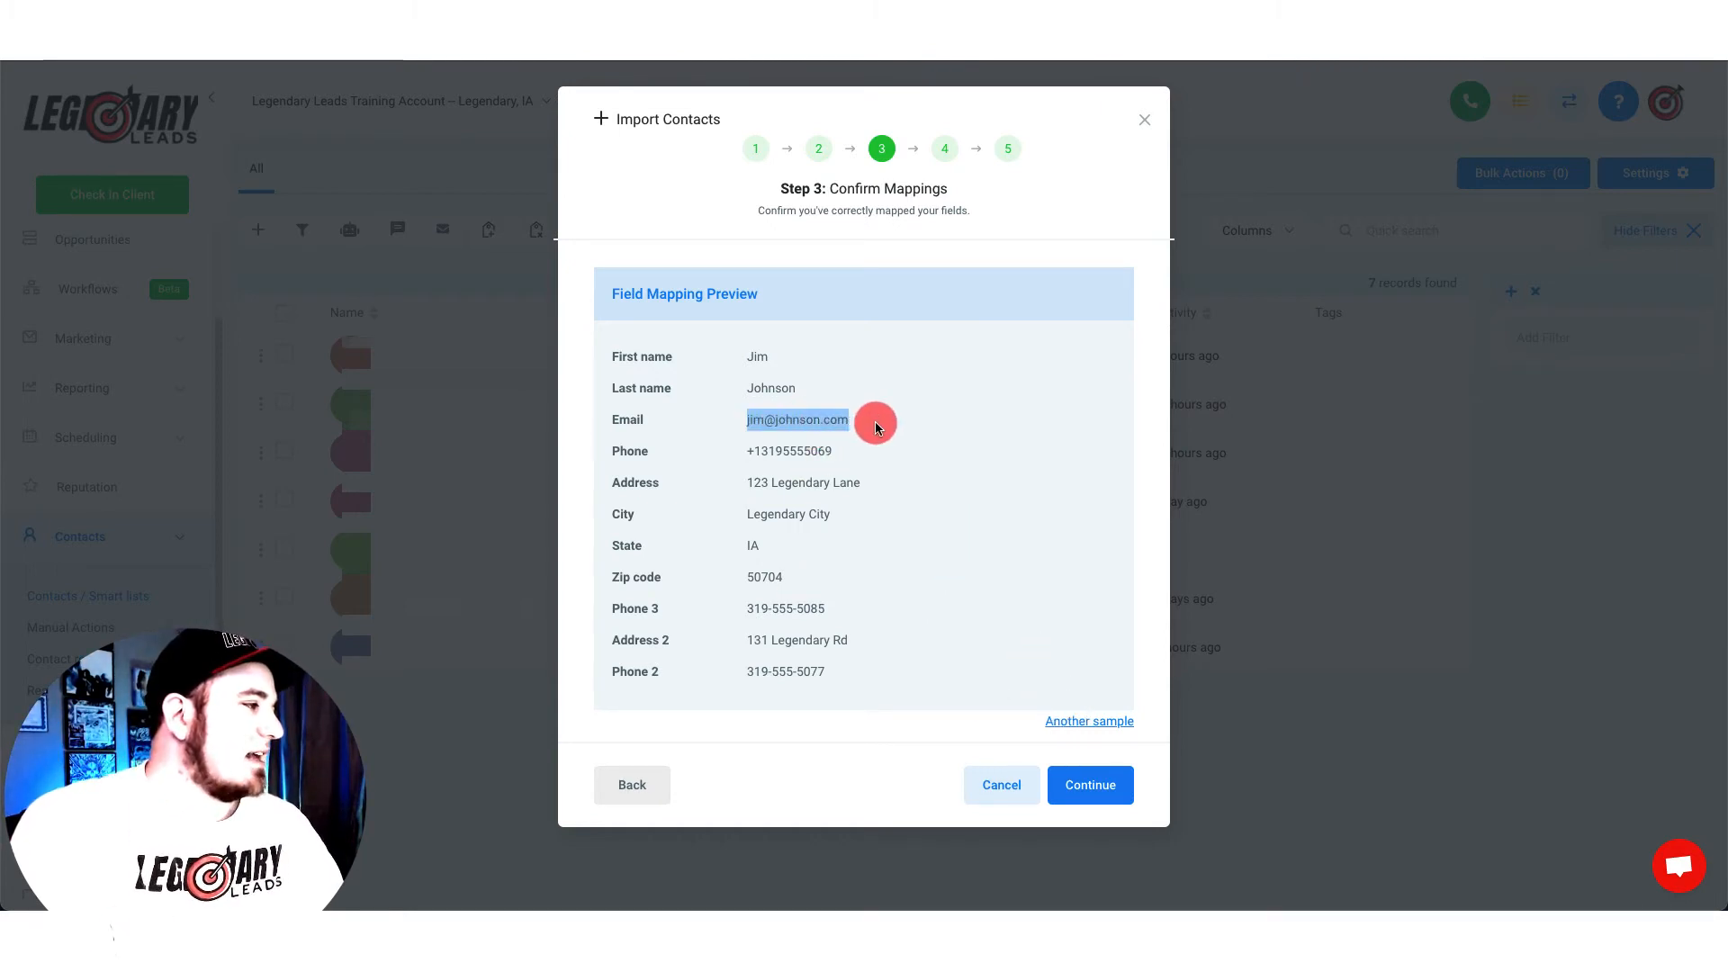
click(877, 424)
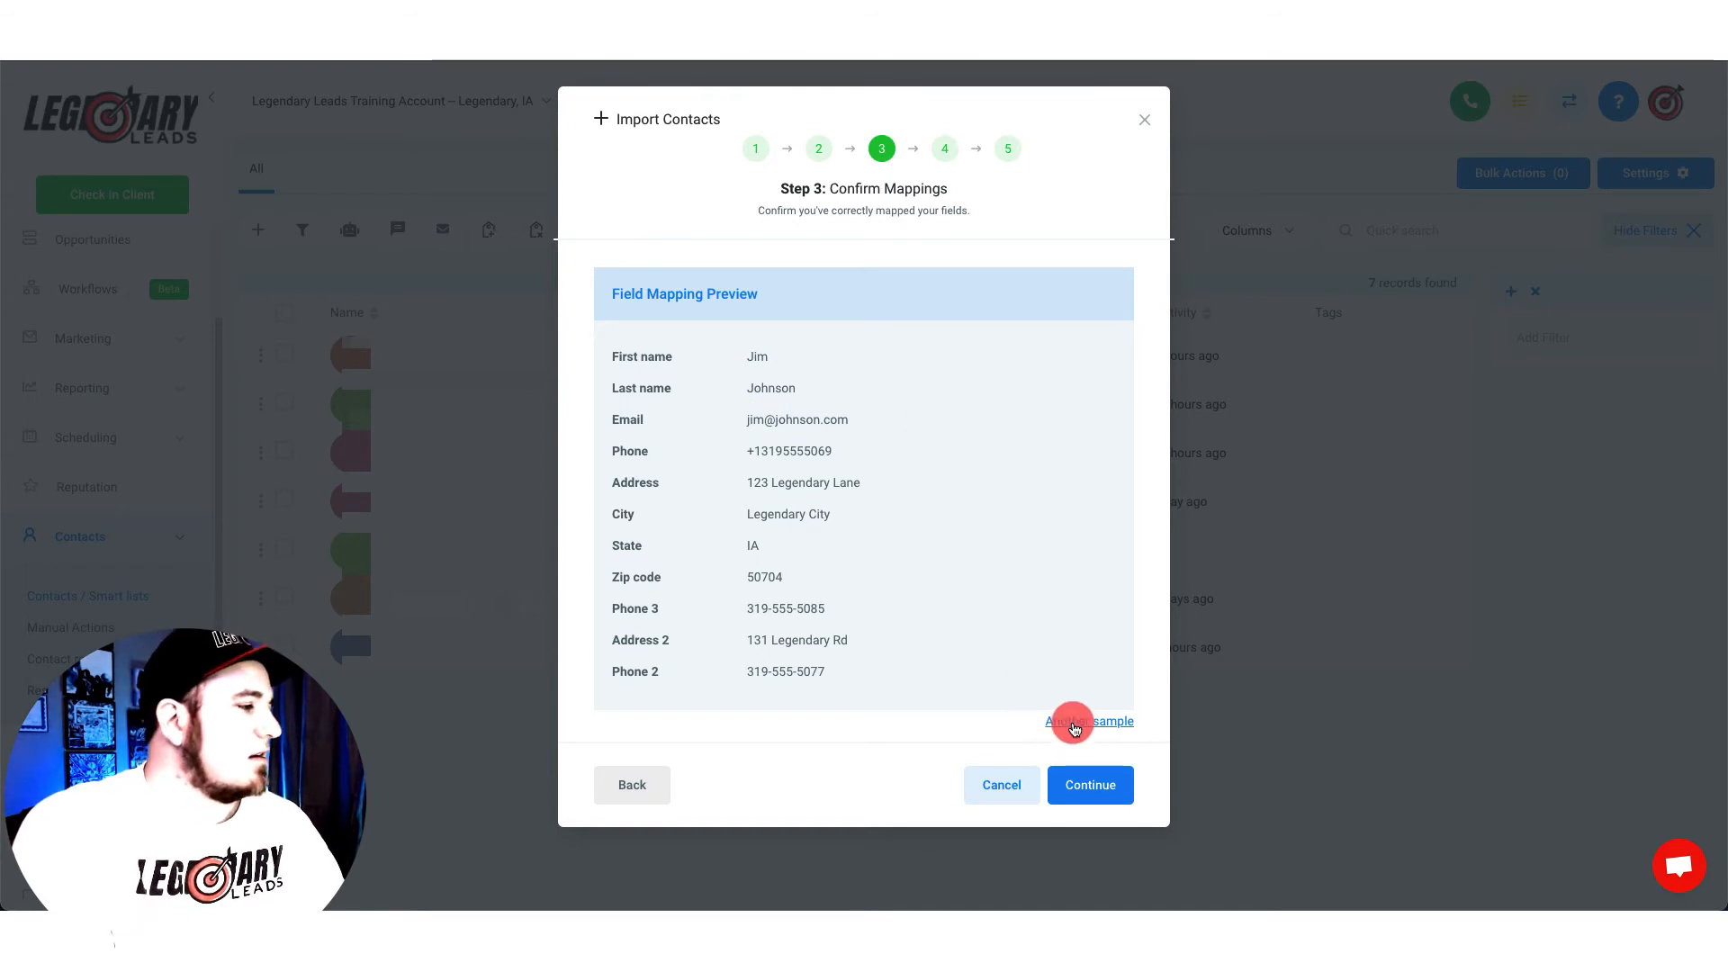
click(1075, 725)
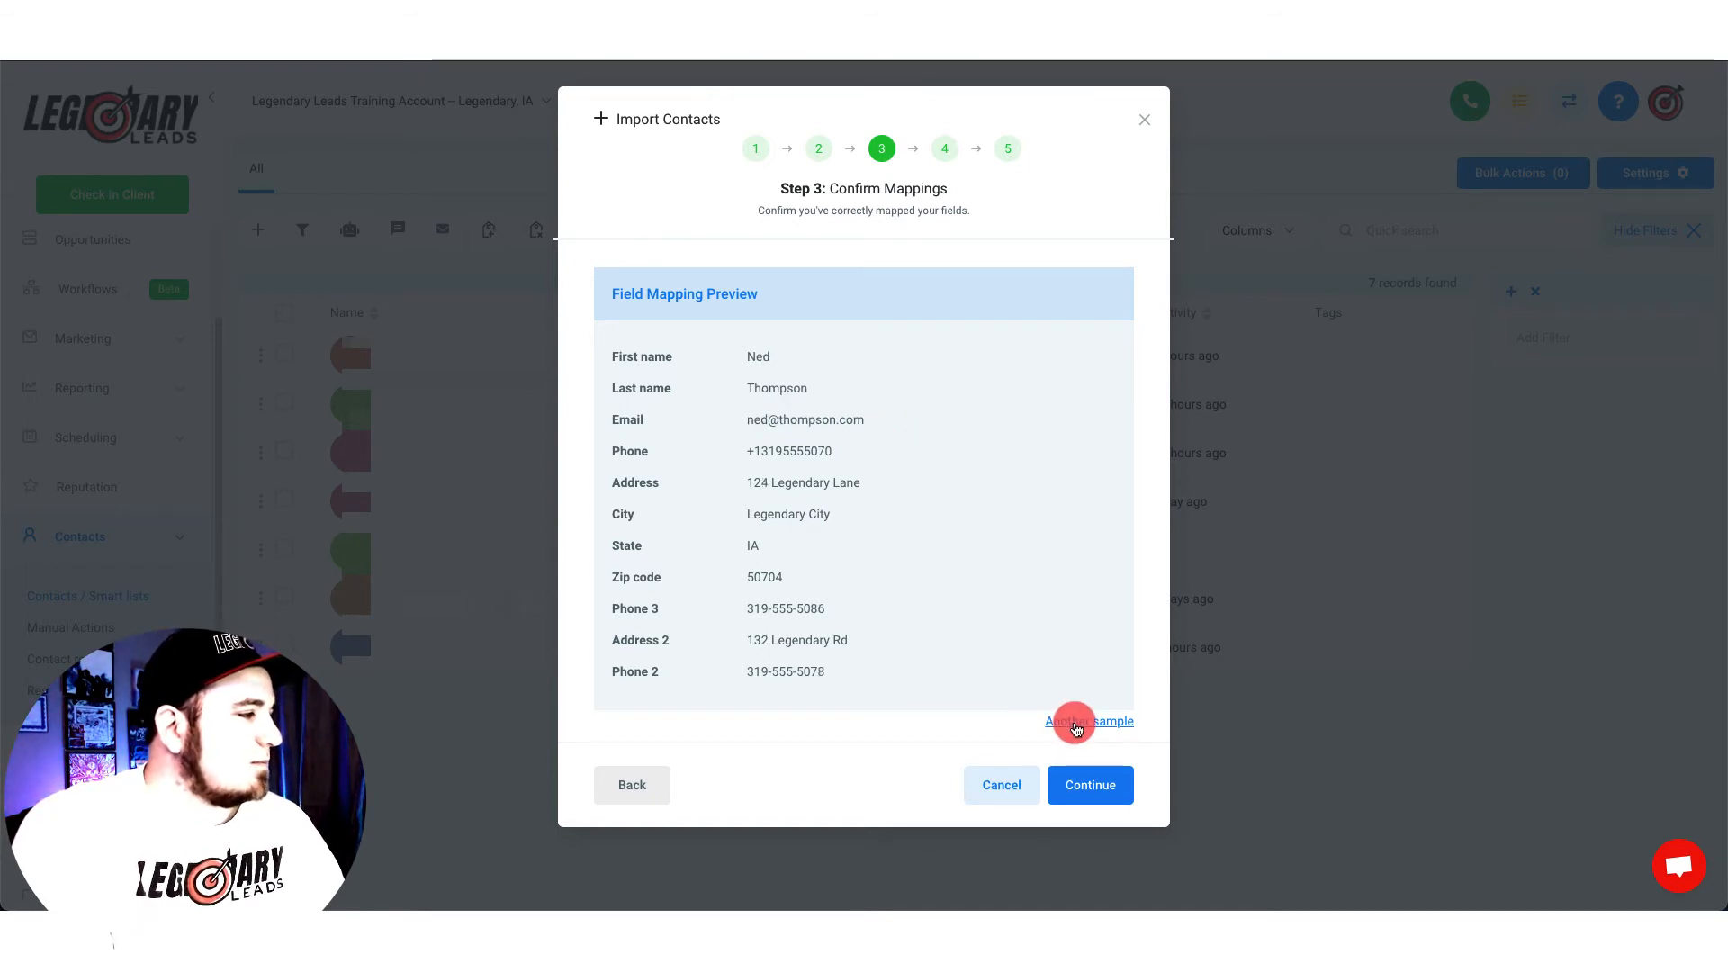
- Check several more sample contacts in the field mapping preview, including the phone value, and confirm the mappings
click(1076, 724)
click(1075, 724)
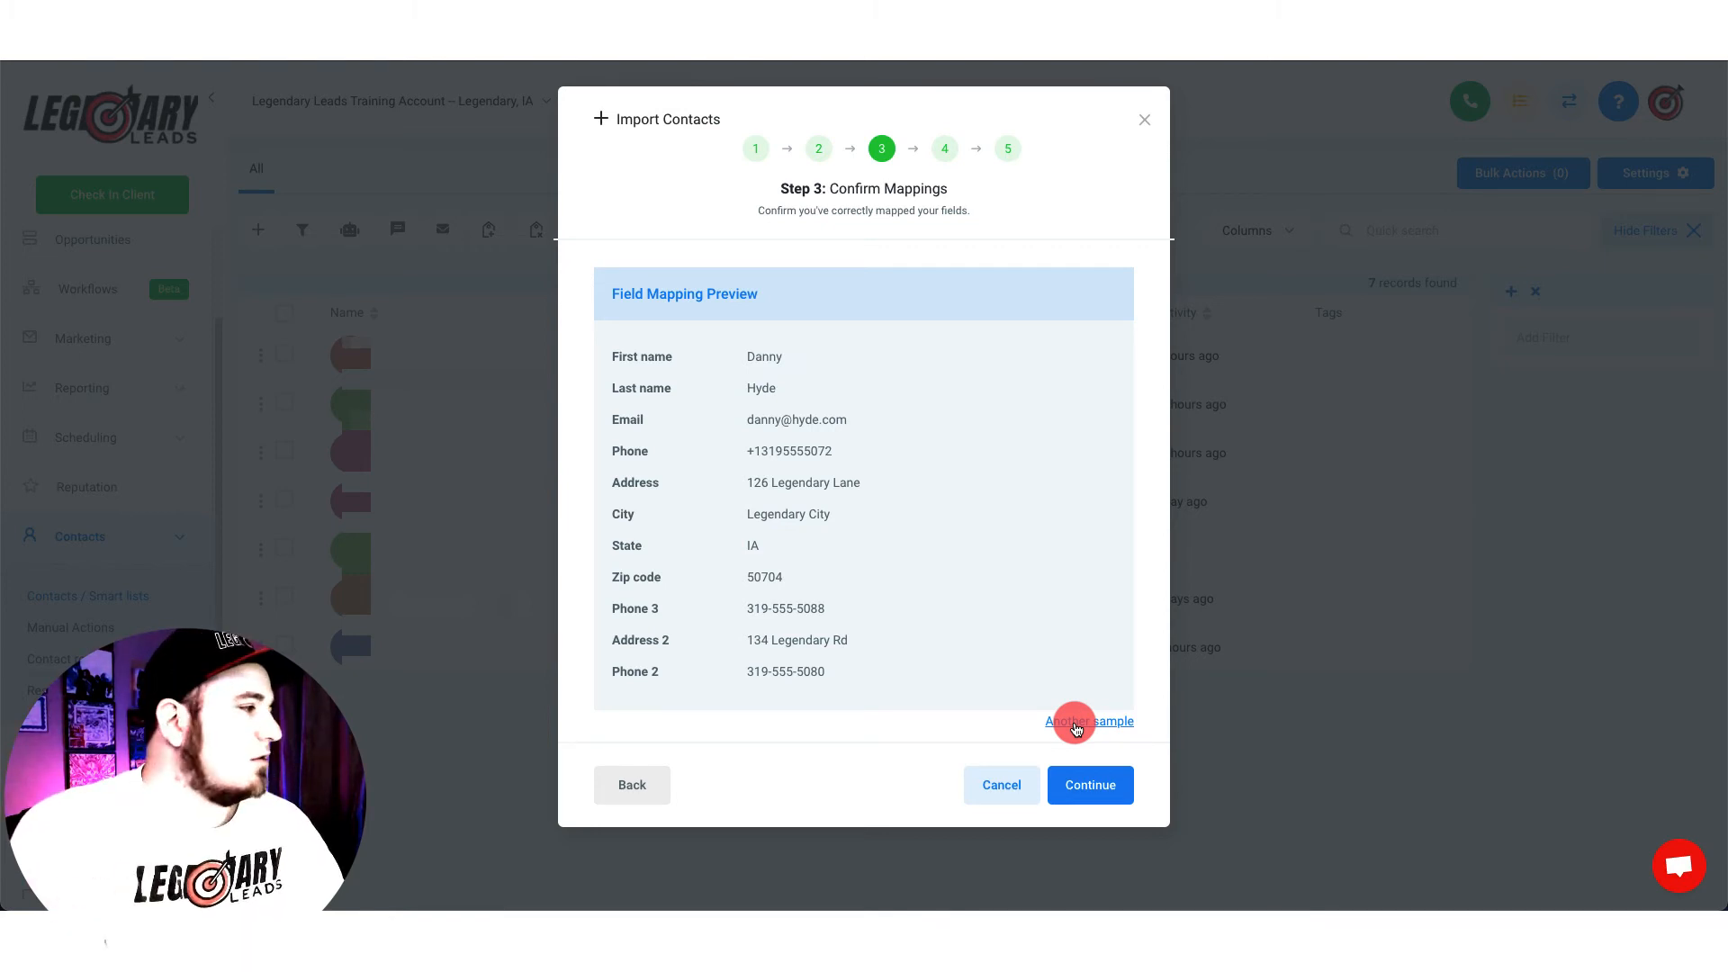
drag(746, 451, 851, 454)
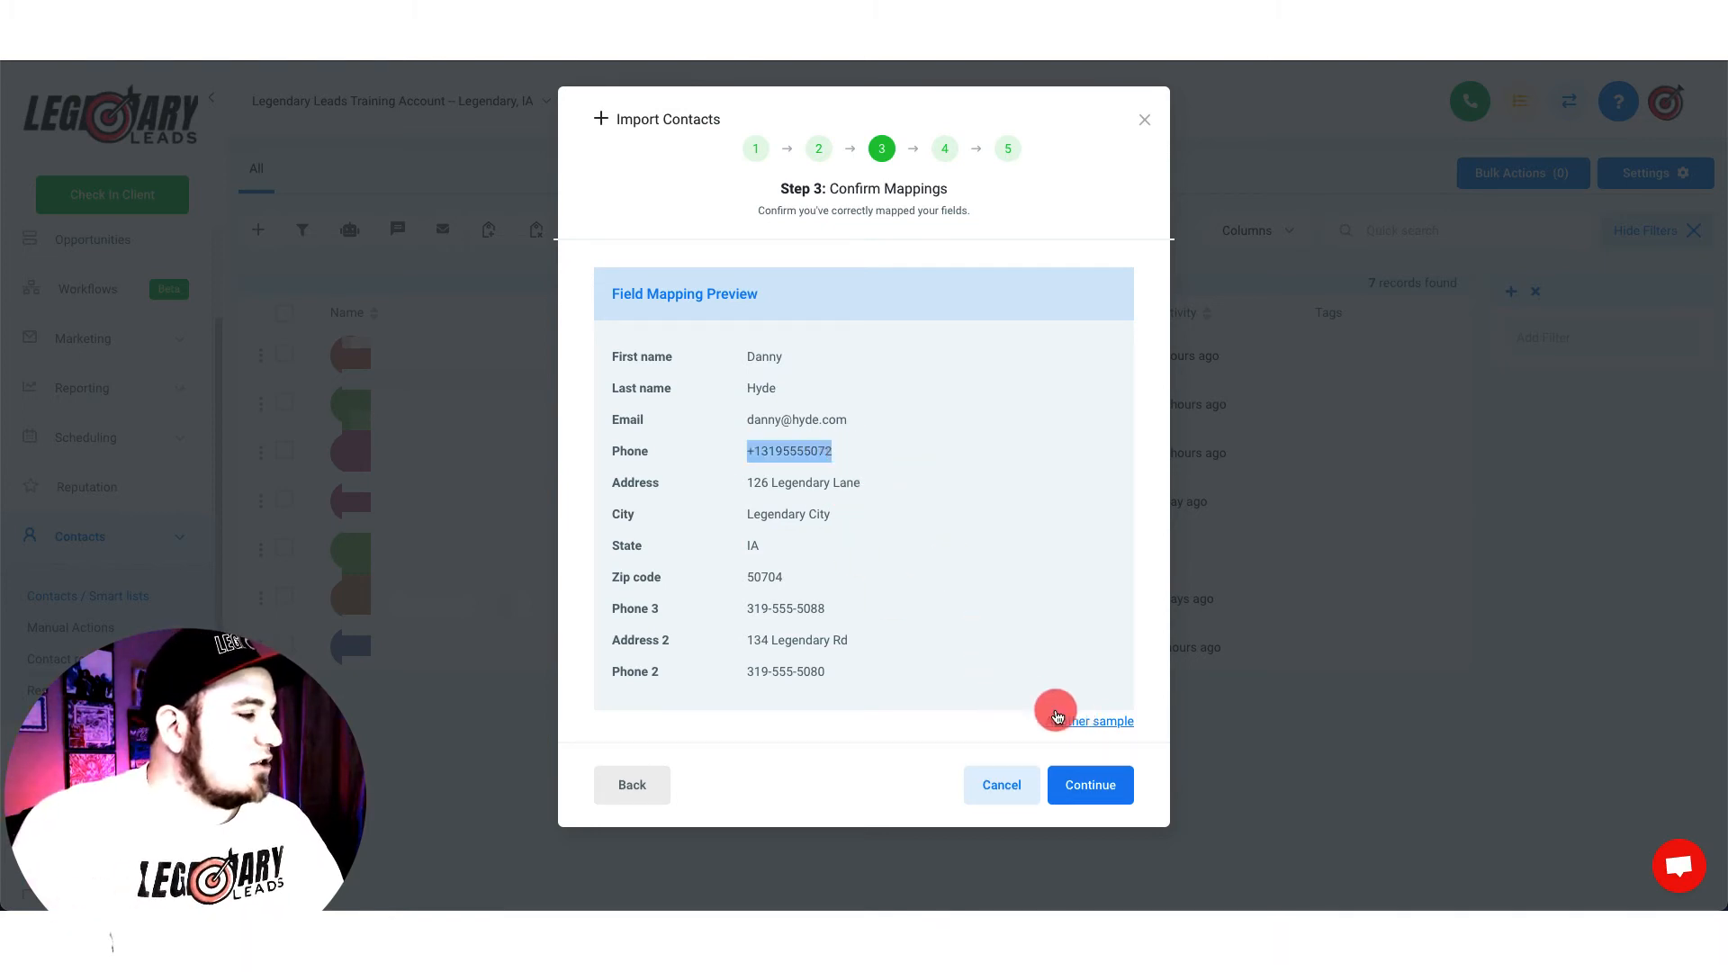
click(1092, 724)
click(1092, 723)
click(1092, 722)
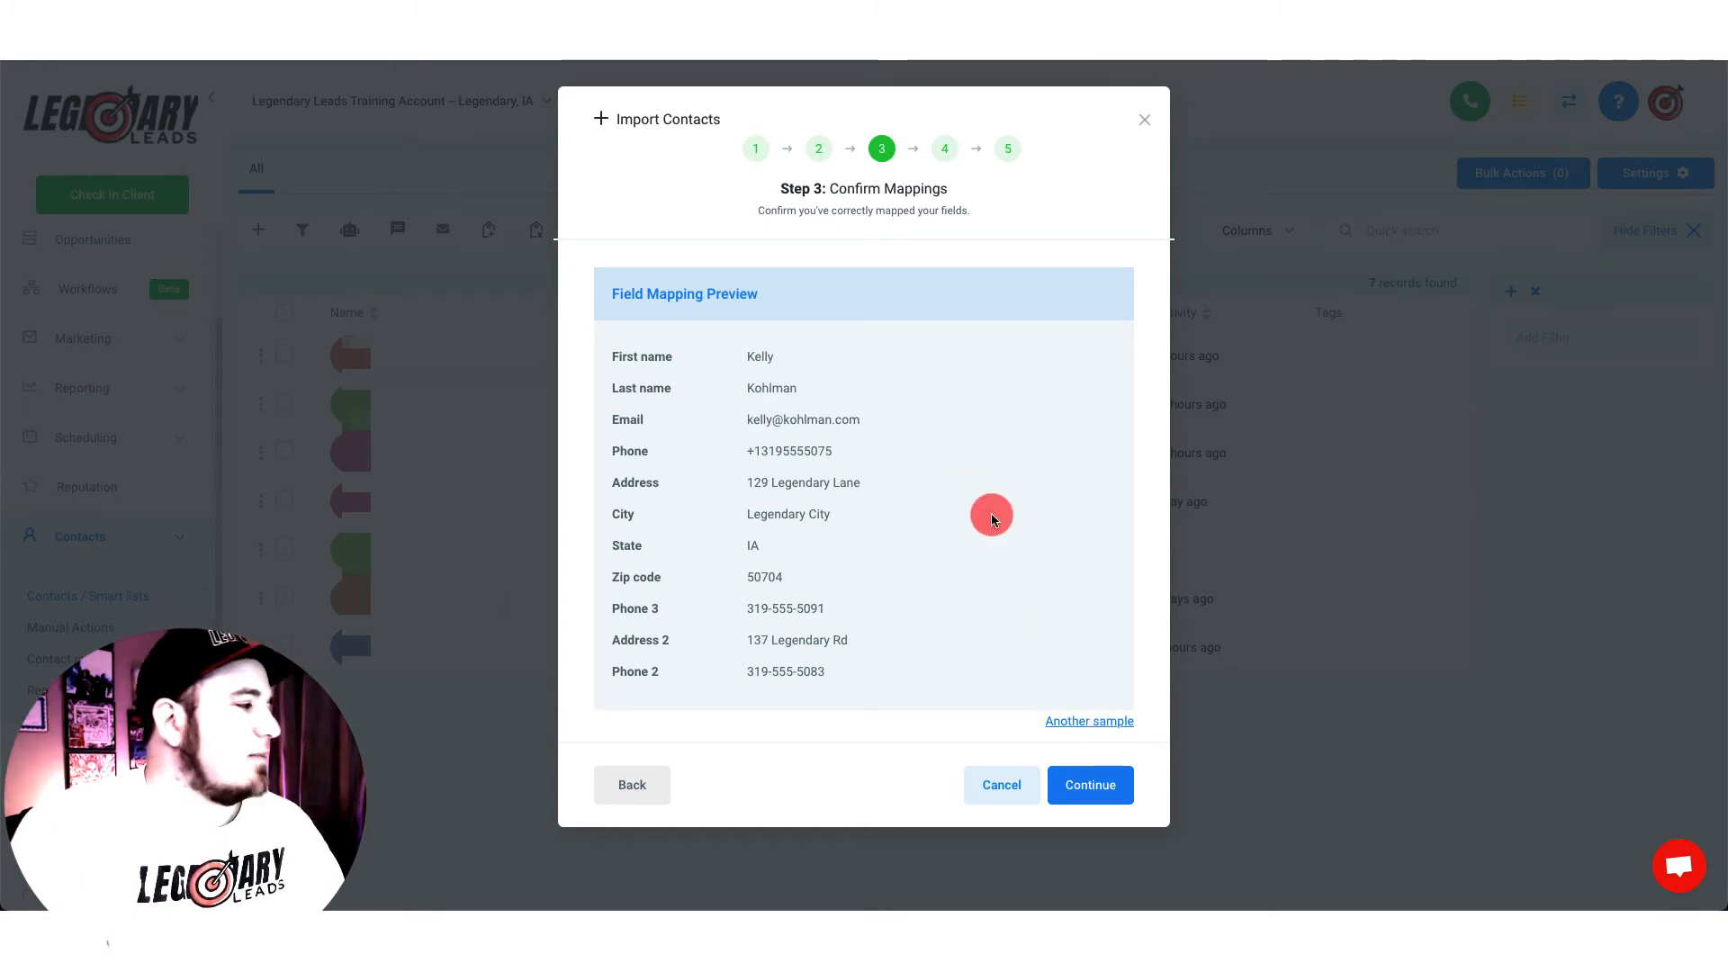
click(1100, 723)
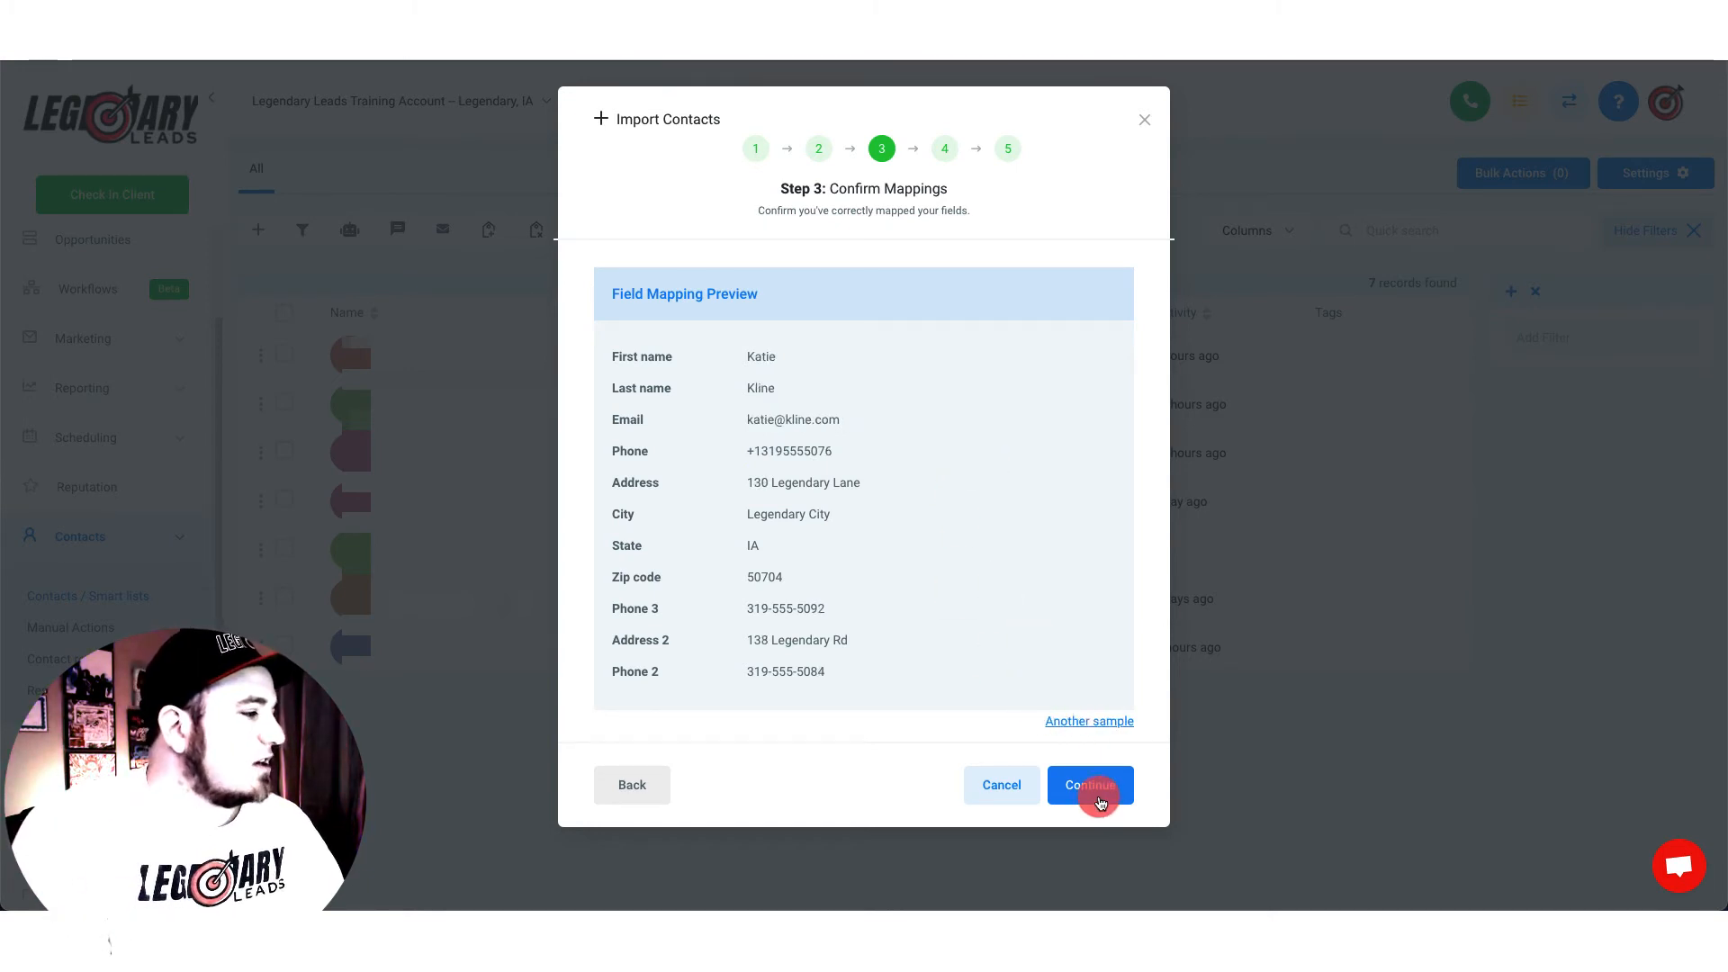
click(1094, 792)
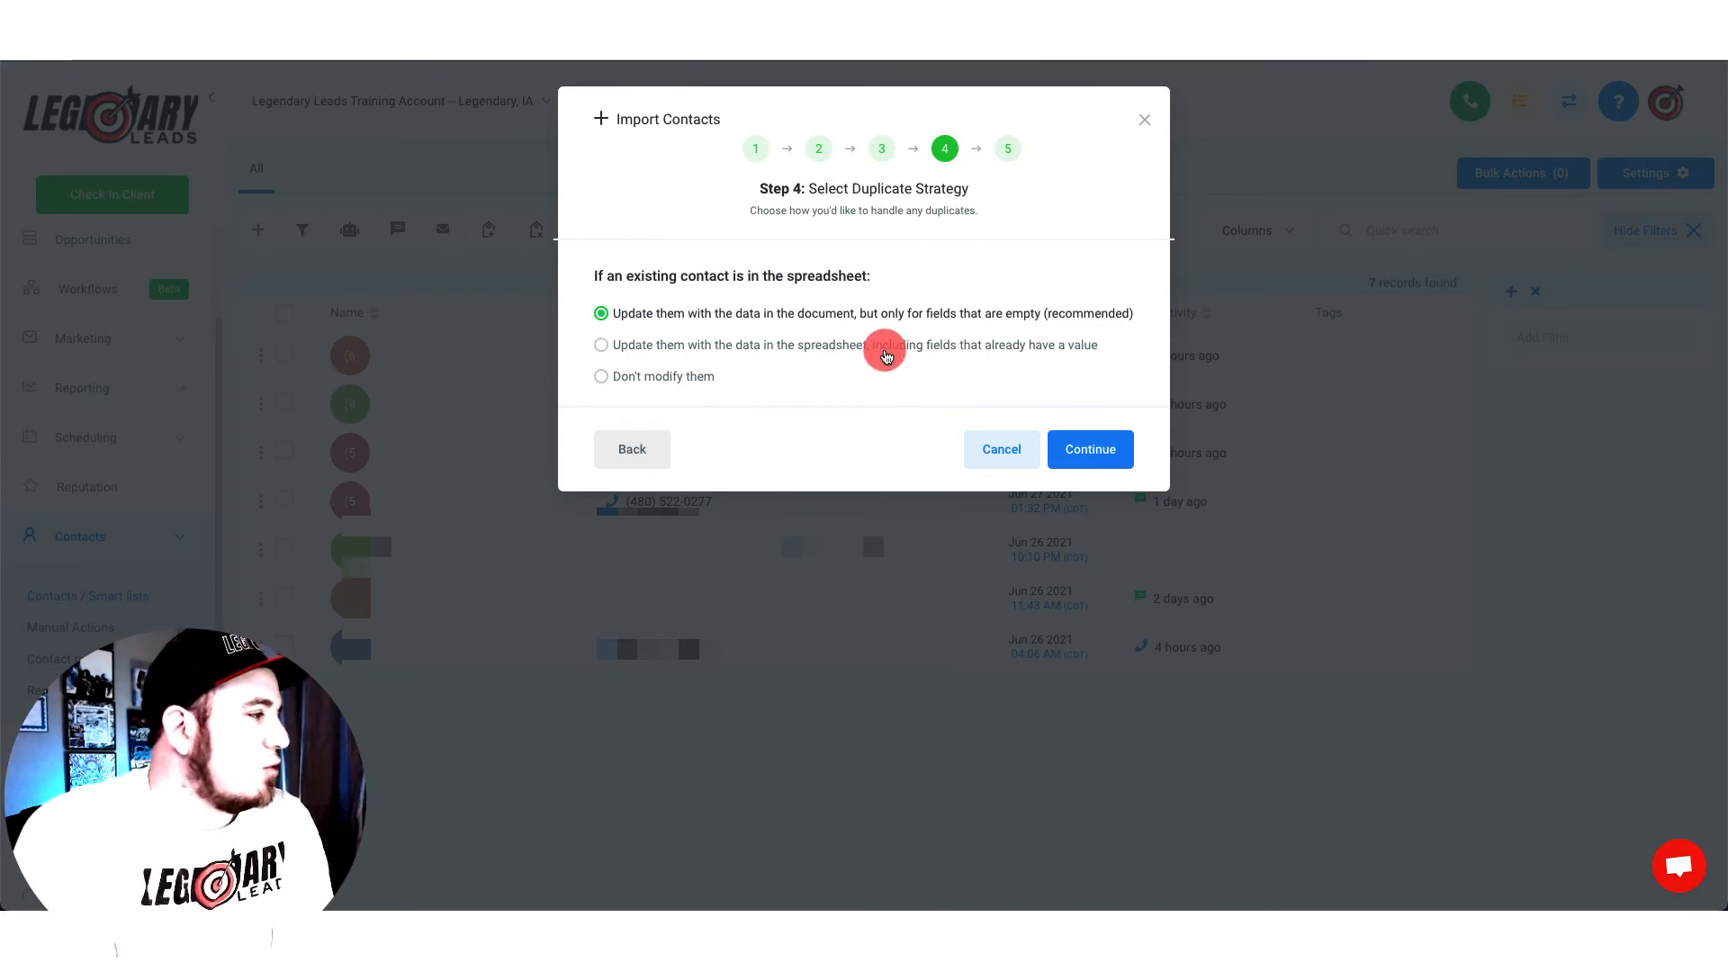
- Set the duplicate strategy to update existing contacts with the document's data only for empty fields, and continue to the final import step
click(886, 352)
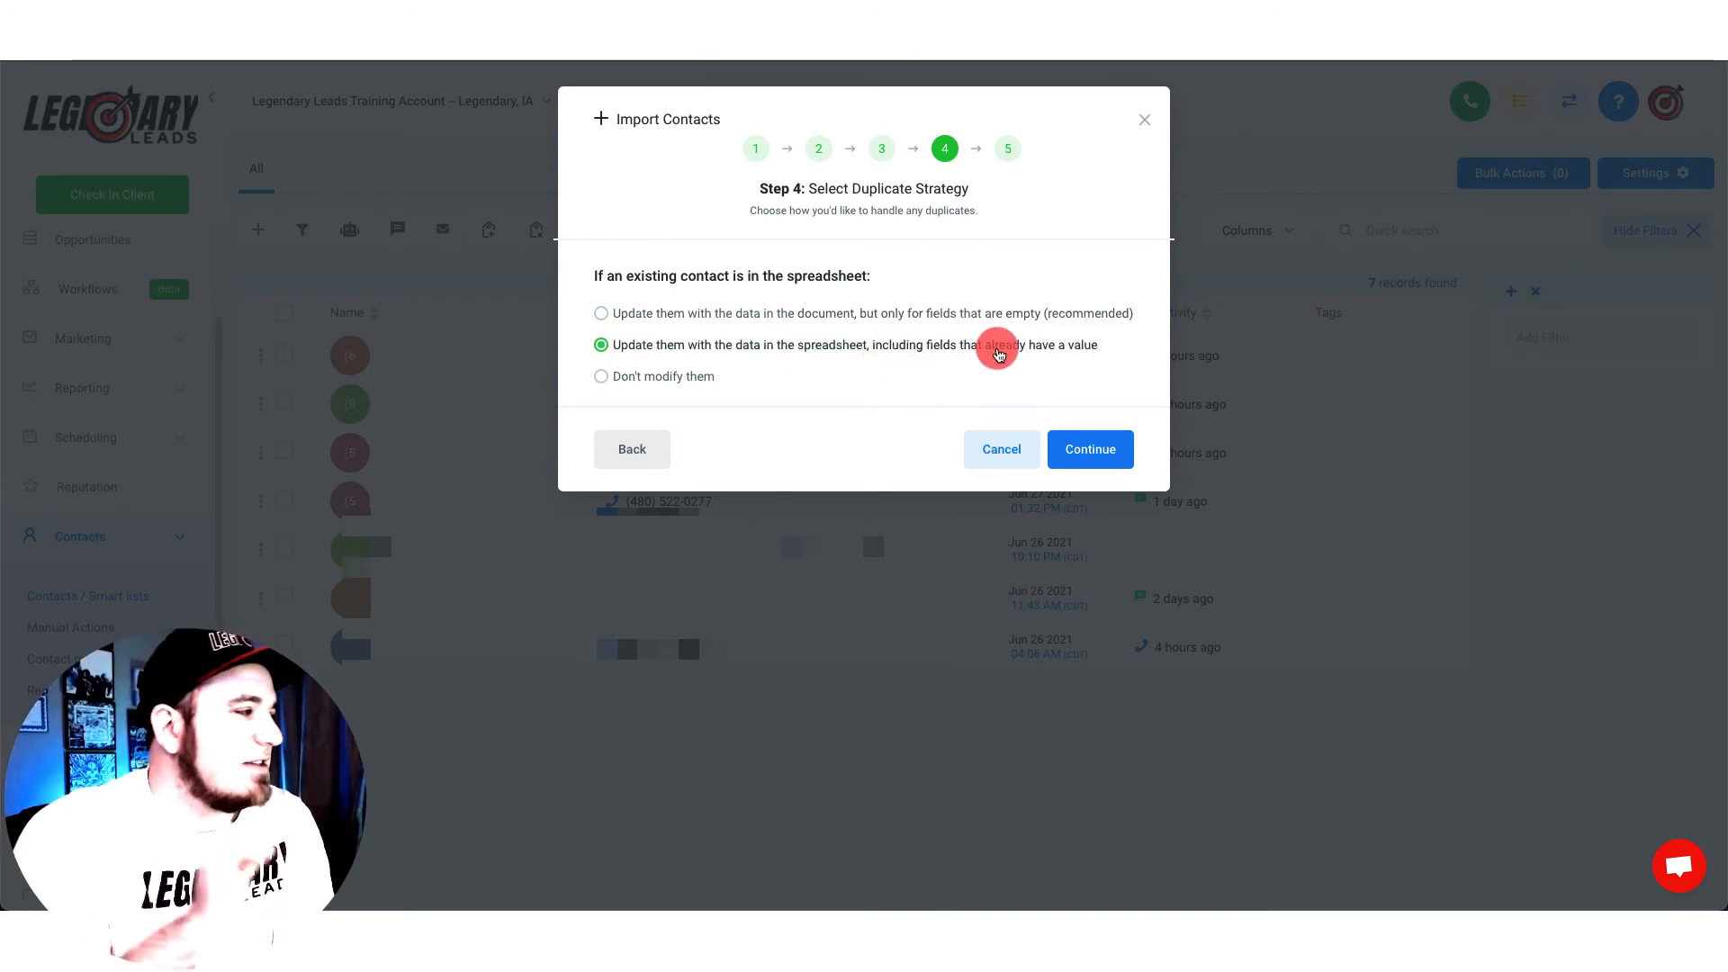
click(1017, 313)
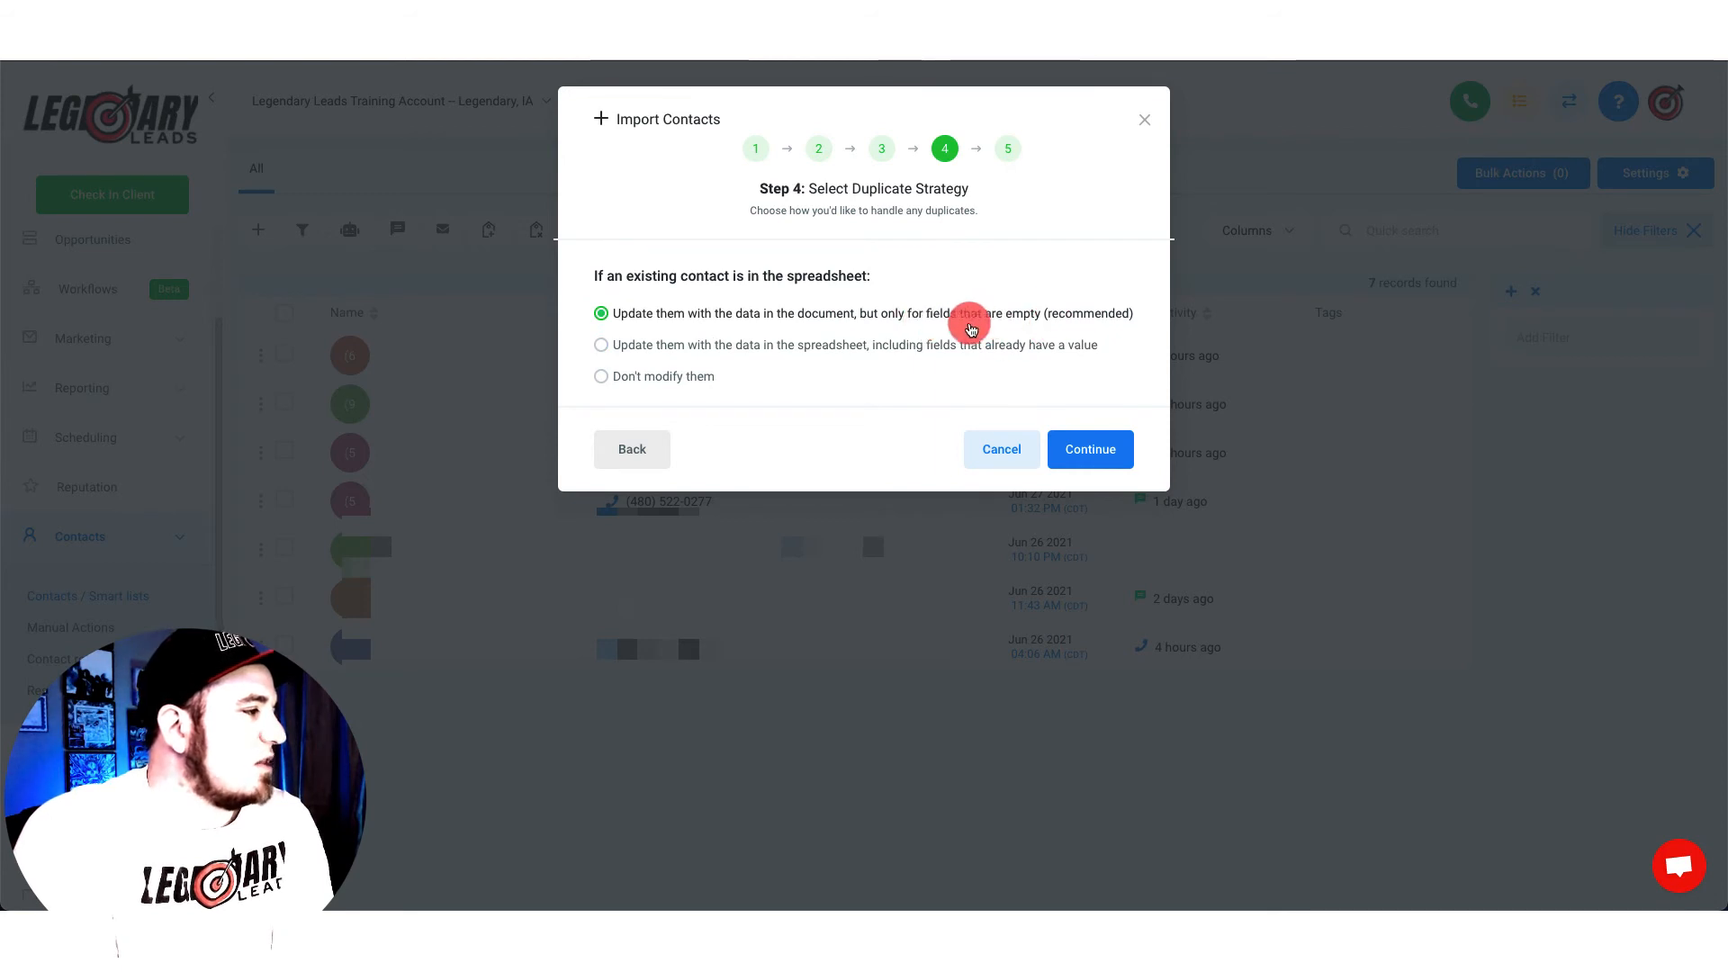
click(1096, 443)
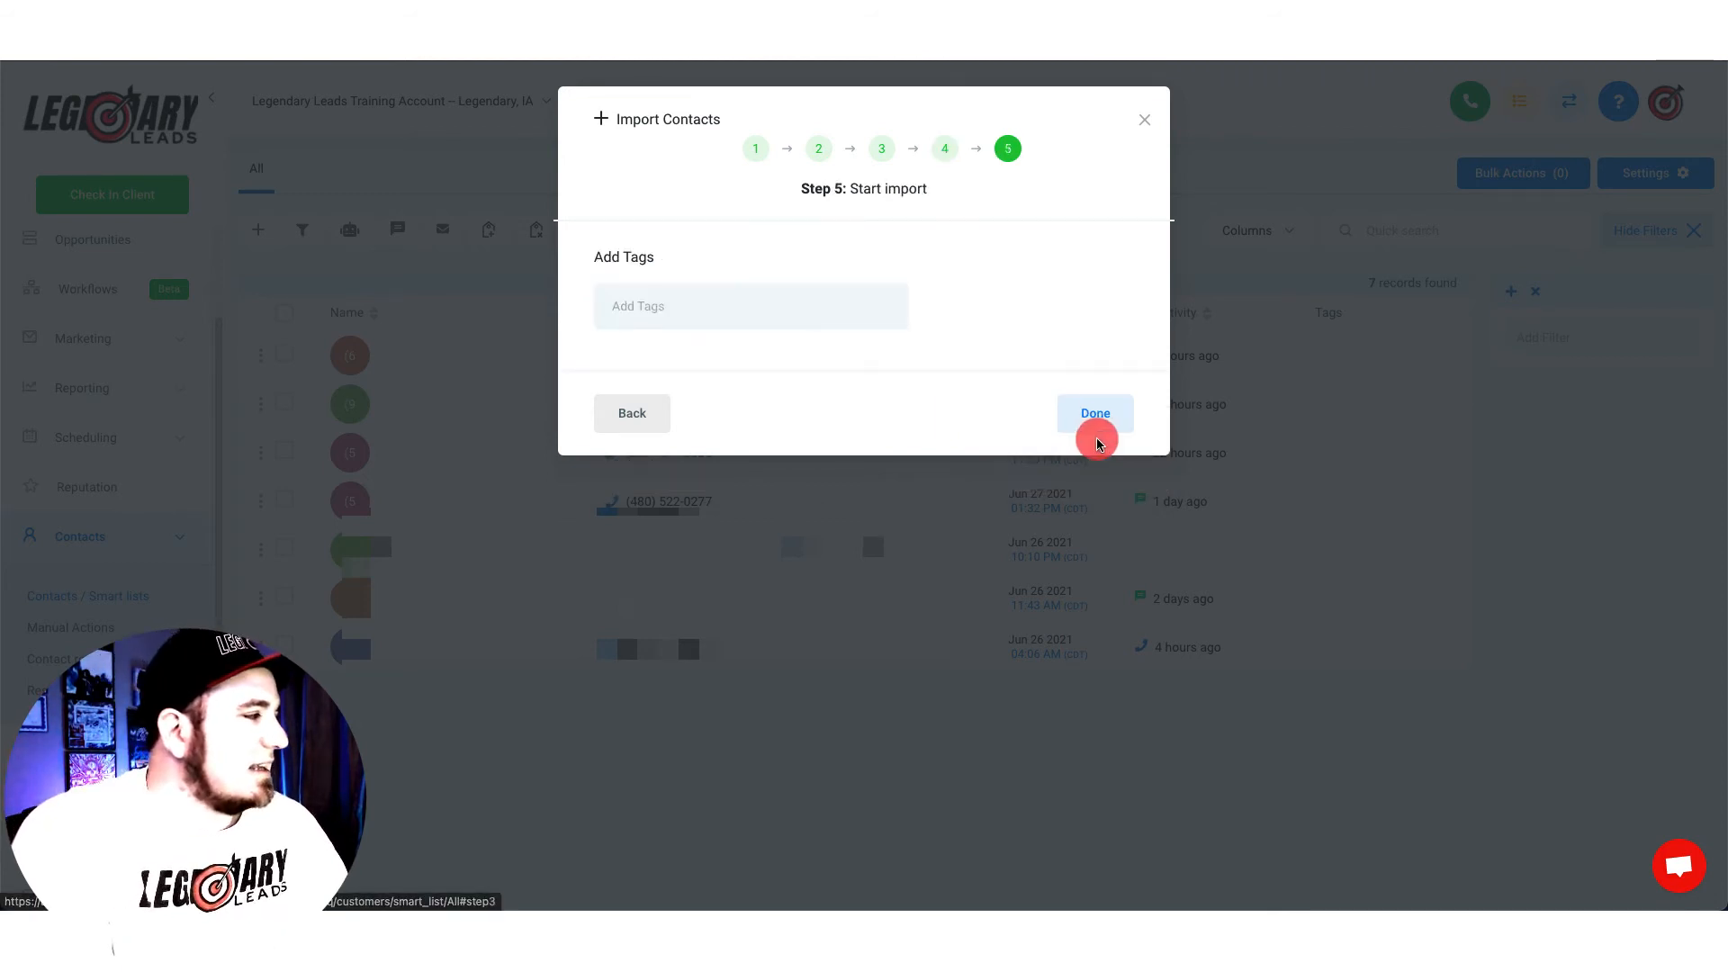
- Add the existing tag "contact upload demo" to the imported contacts and start the import
click(760, 305)
text(Contact Upload Demo)
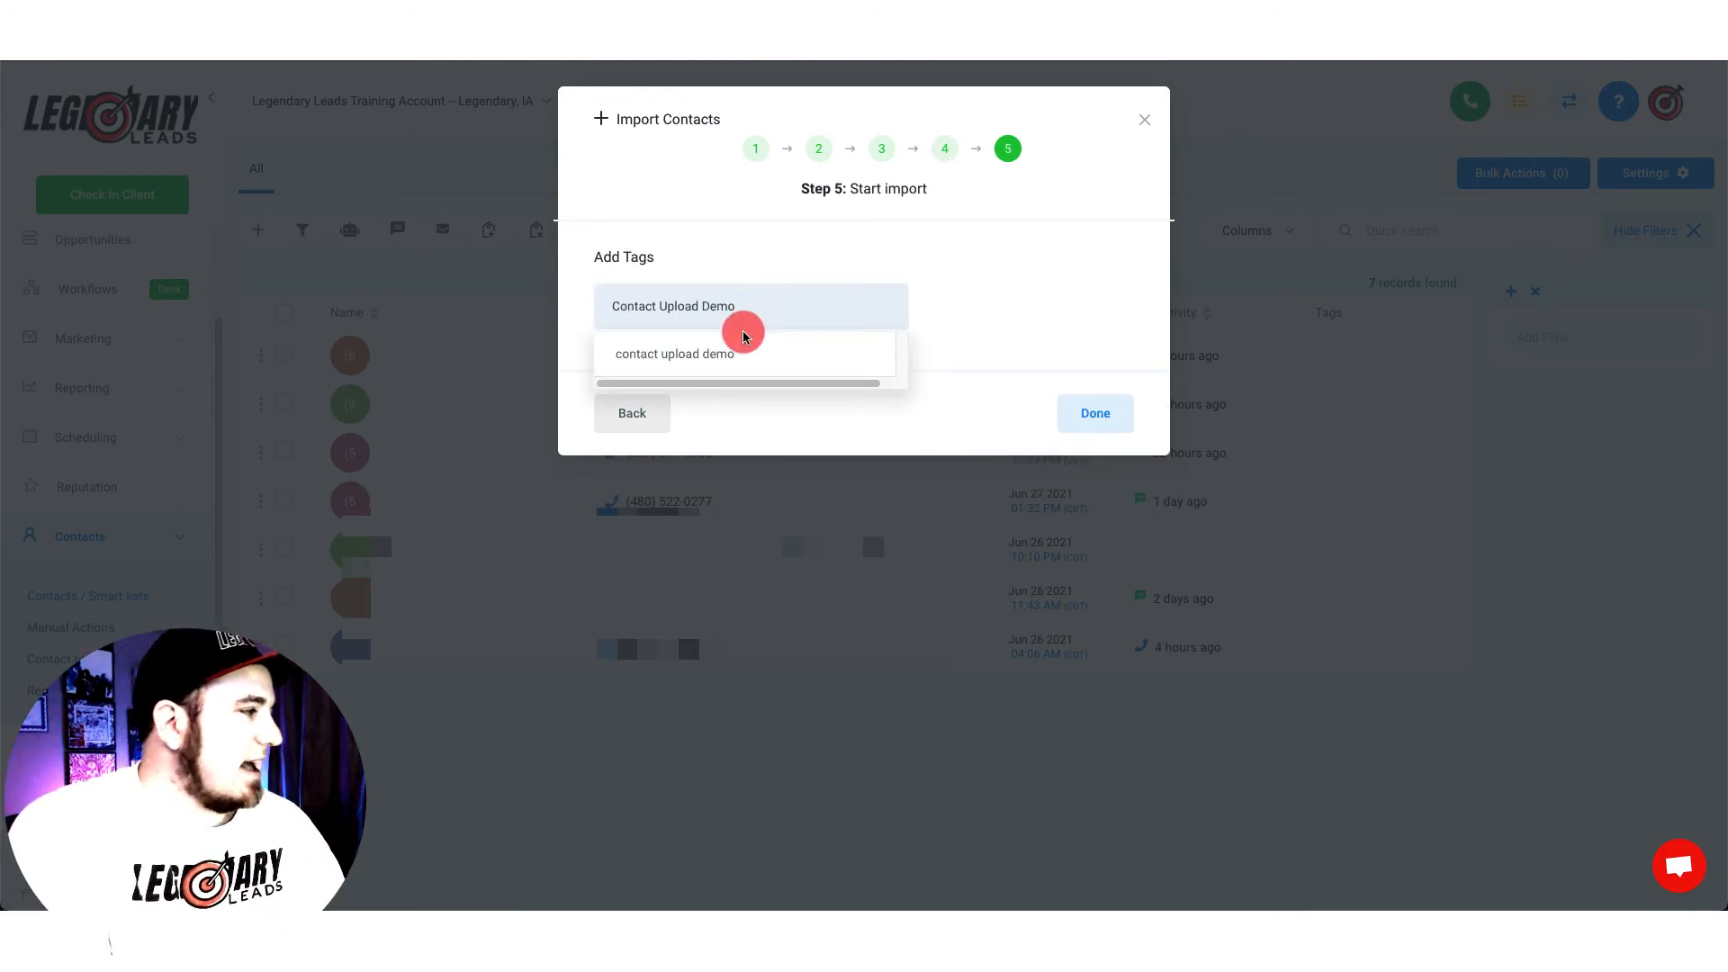
click(729, 351)
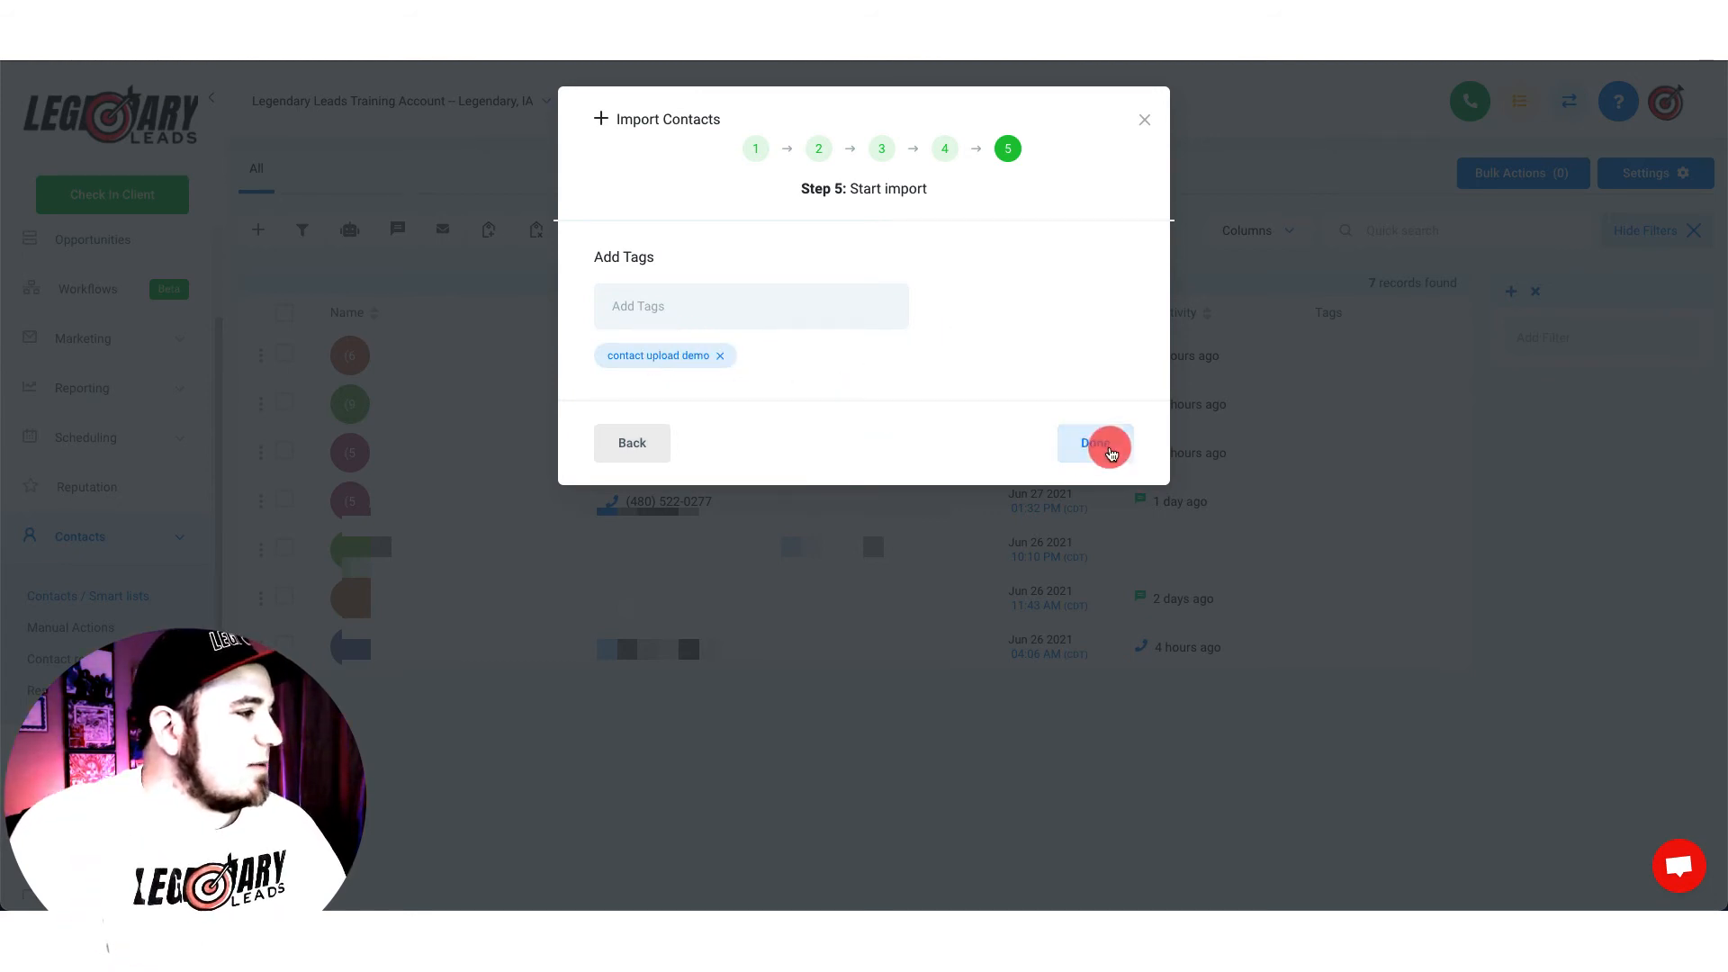
click(1105, 443)
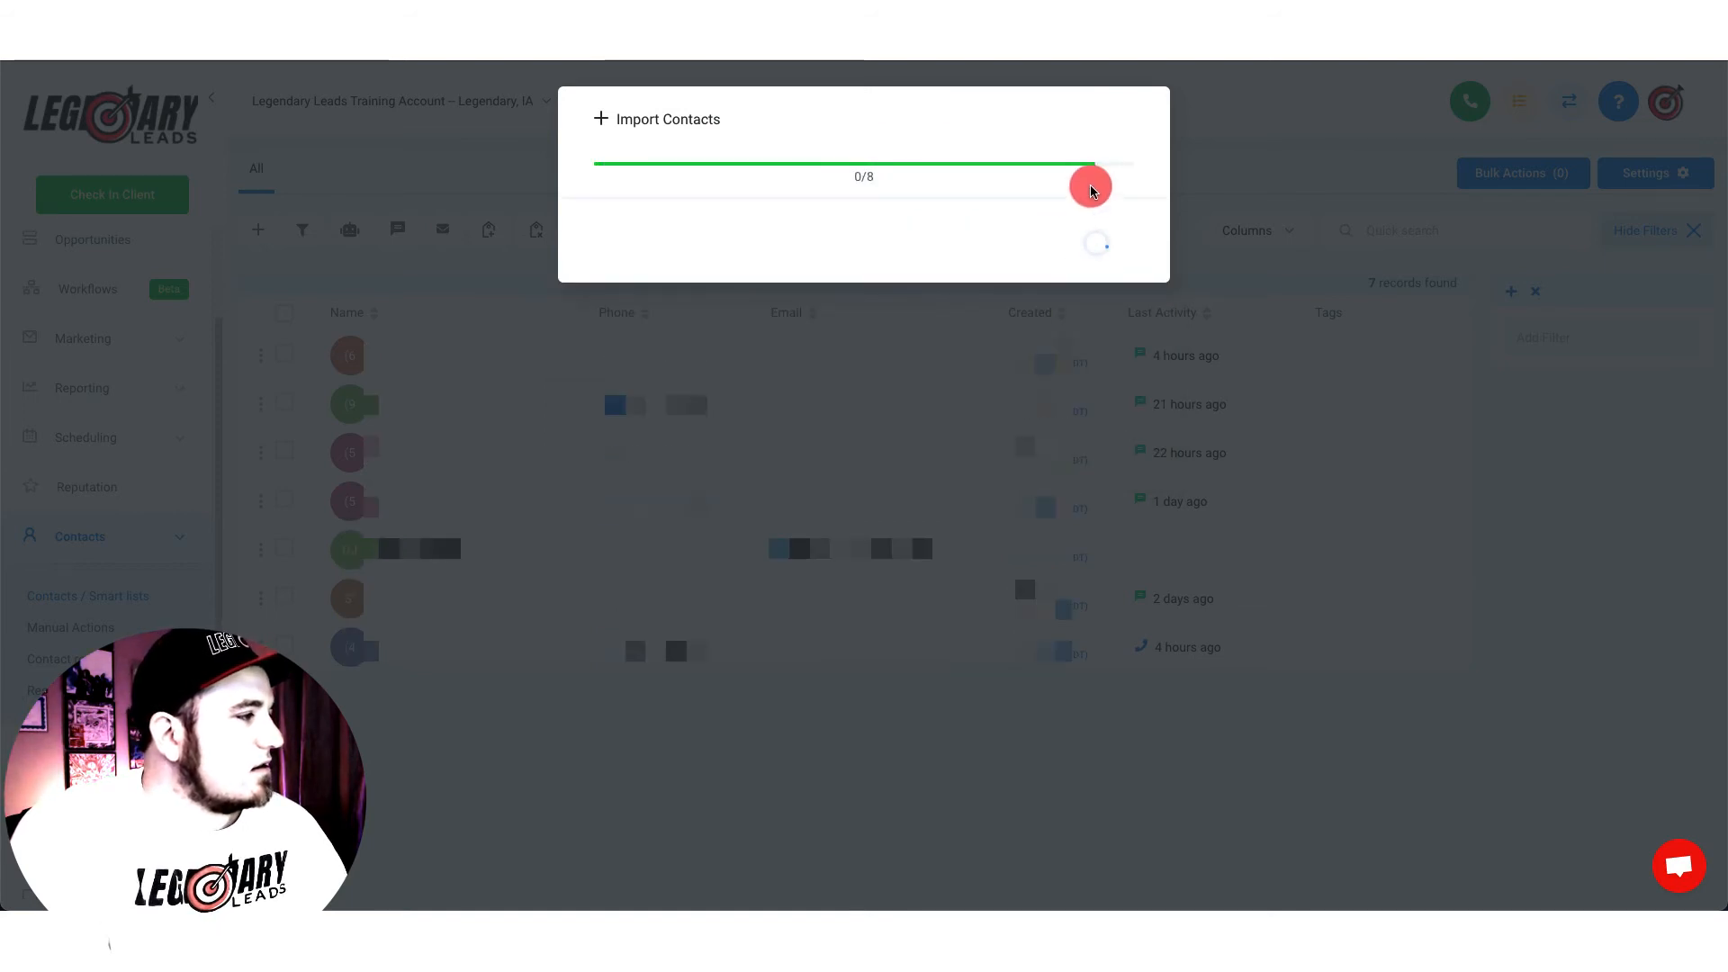